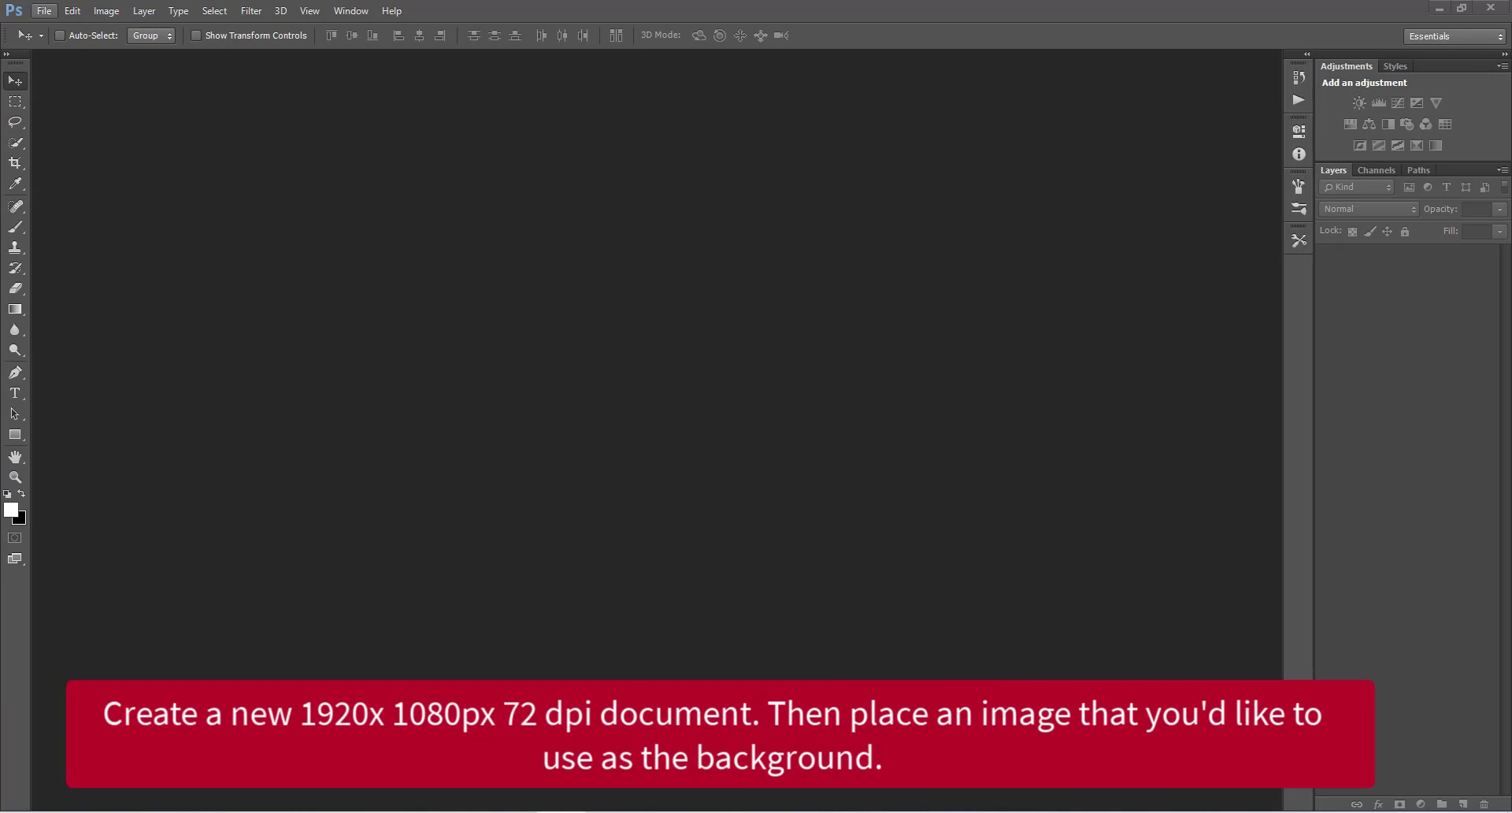
Create a new 1920 x 1080 pixel RGB document at 72 pixels/inch with a white background.
{"action": "left_click", "coordinate": [44, 11]}
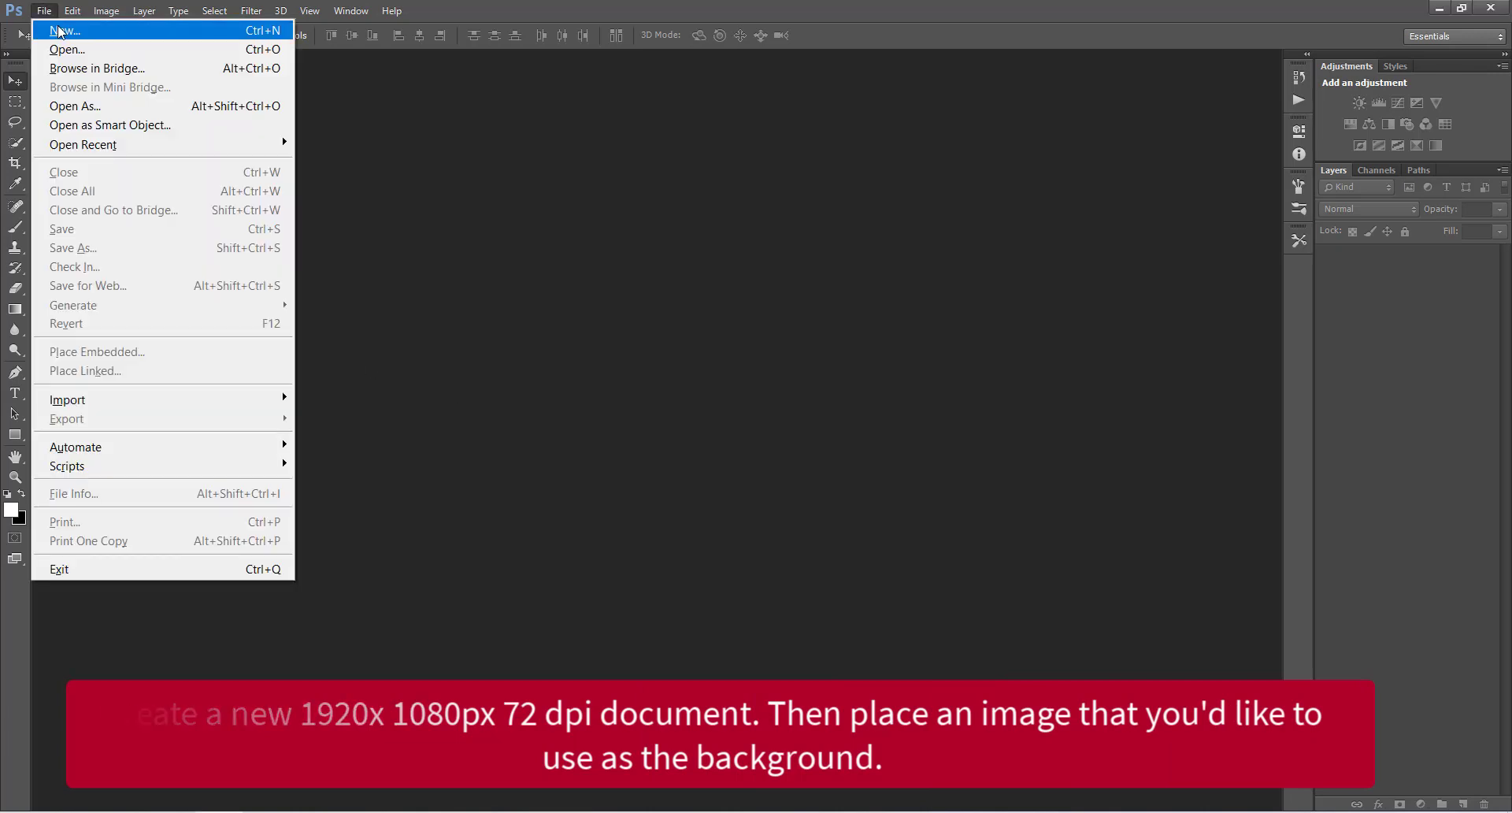
{"action": "left_click", "coordinate": [59, 30]}
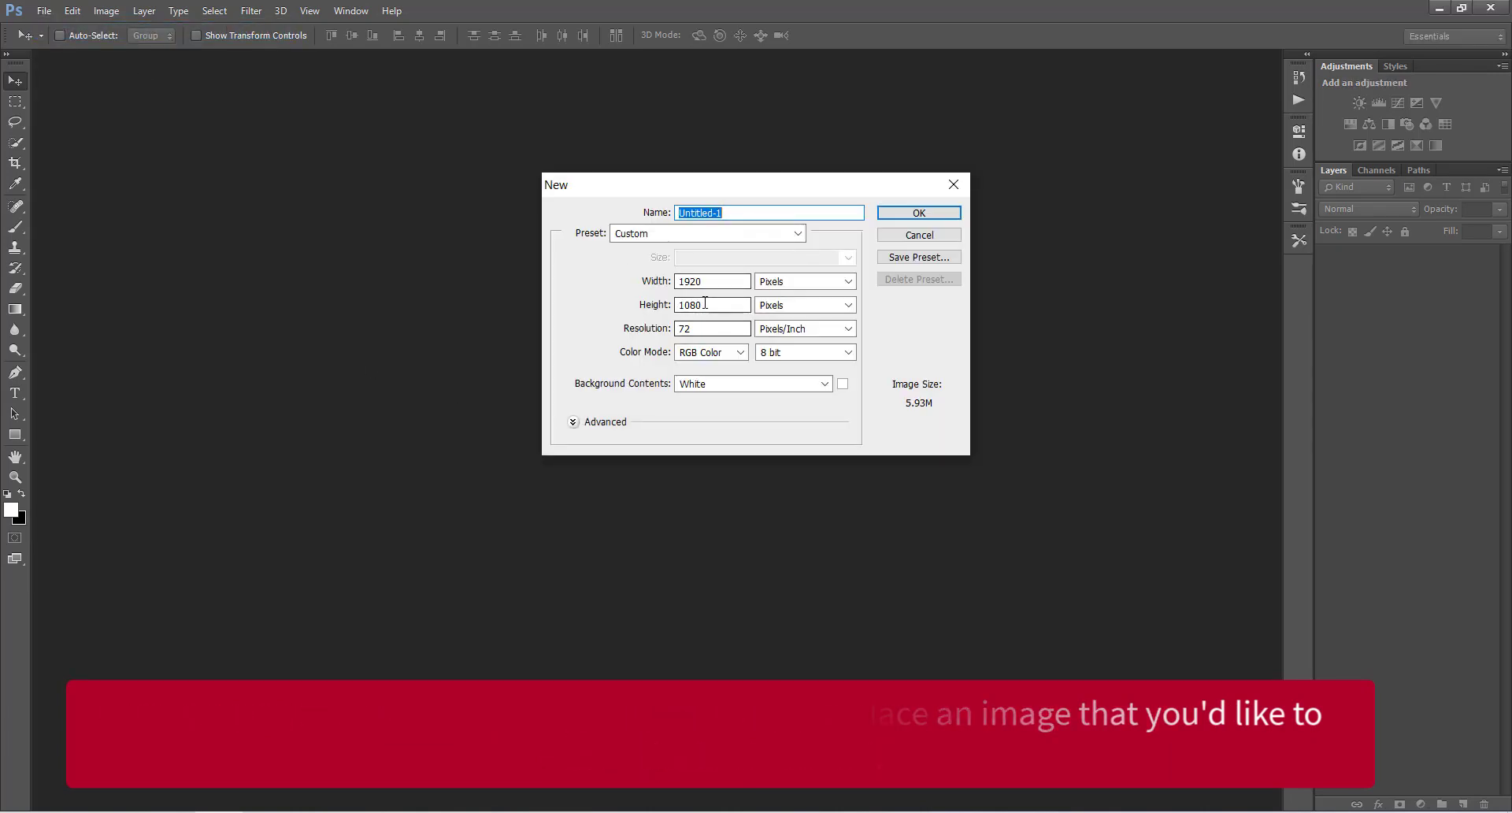
{"action": "left_click", "coordinate": [920, 214]}
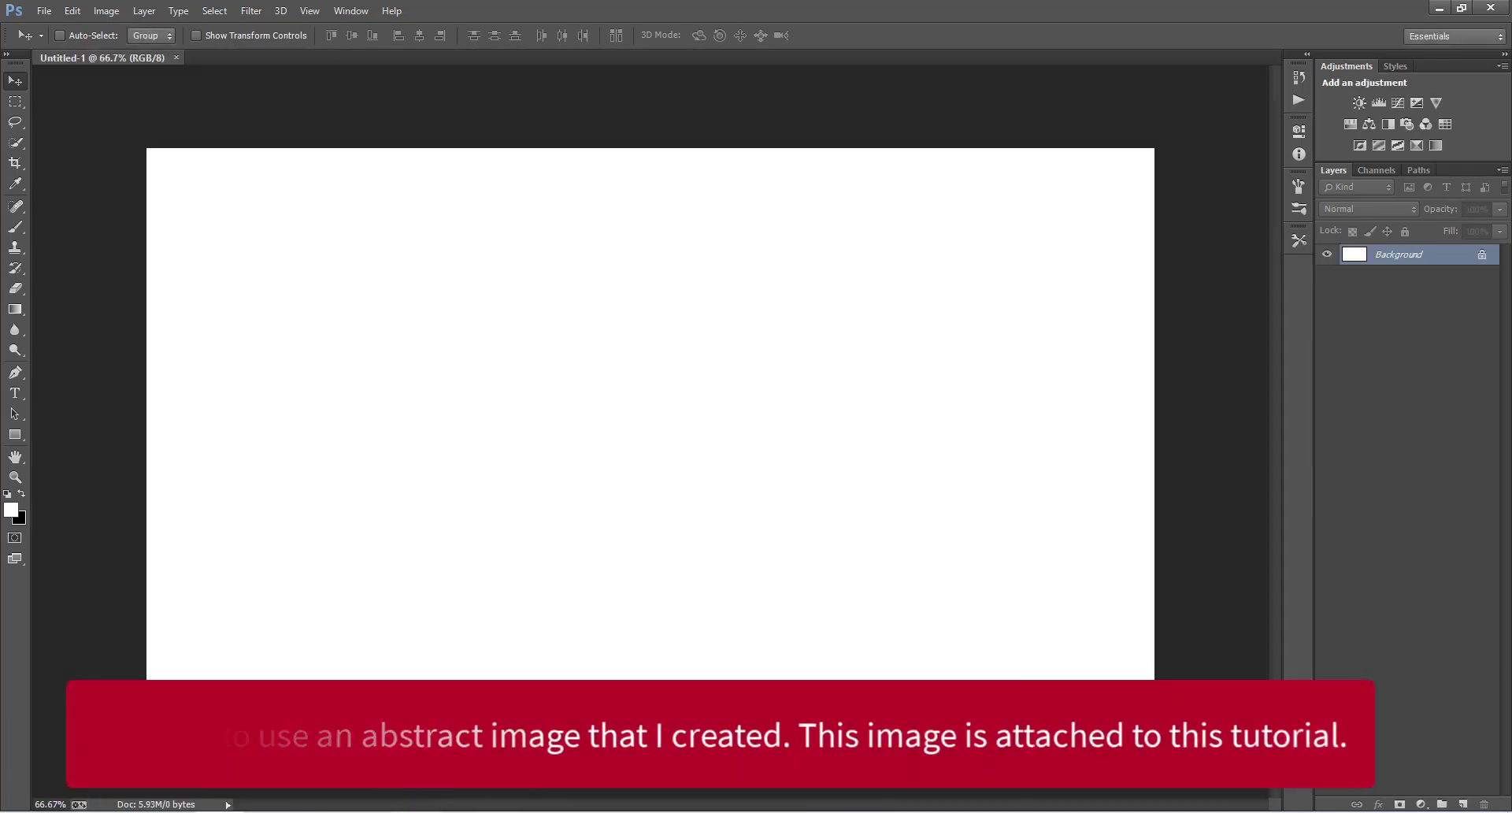
Place the image Glass-TE-Step2-6-Donev2 in the document and size it to cover the whole canvas.
{"action": "left_click", "coordinate": [414, 810]}
{"action": "left_click_drag", "start_coordinate": [239, 238], "coordinate": [475, 523]}
{"action": "left_click_drag", "start_coordinate": [872, 560], "coordinate": [1162, 720]}
{"action": "key", "text": "Return"}
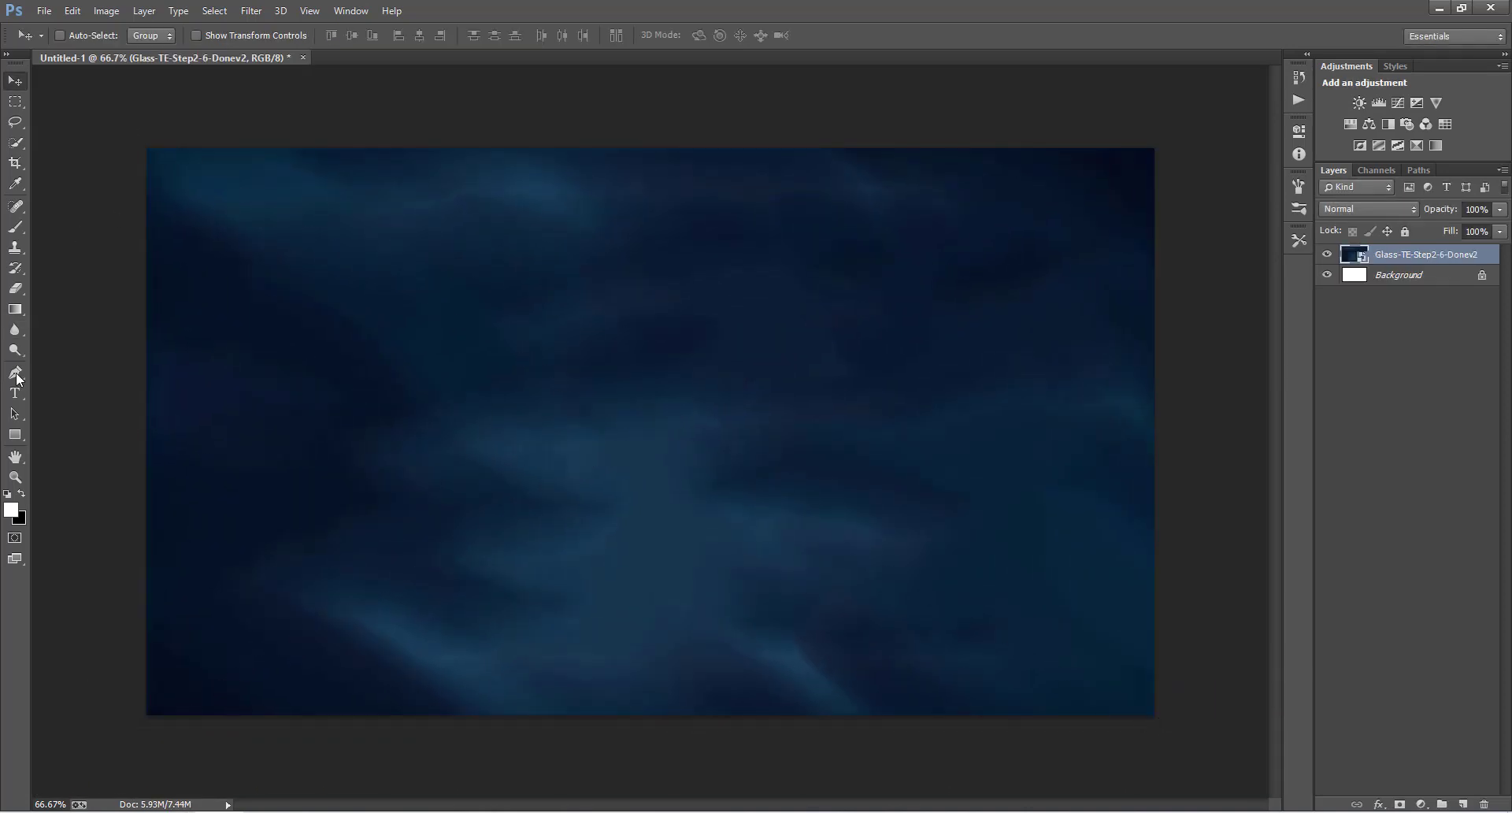
Add a horizontal text layer reading GLASS on top of the background image.
{"action": "left_click", "coordinate": [19, 401]}
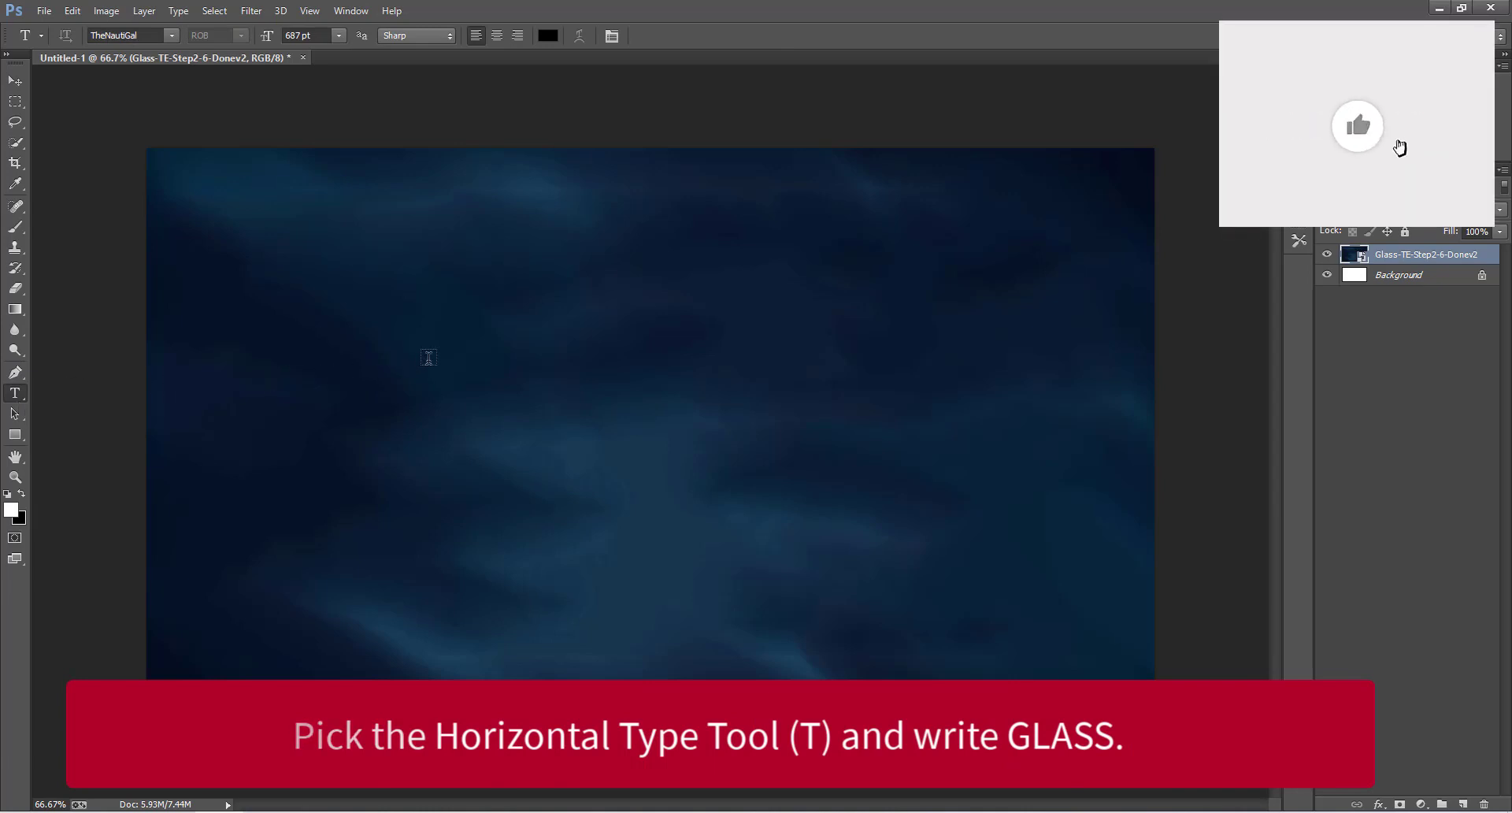
{"action": "left_click", "coordinate": [439, 439]}
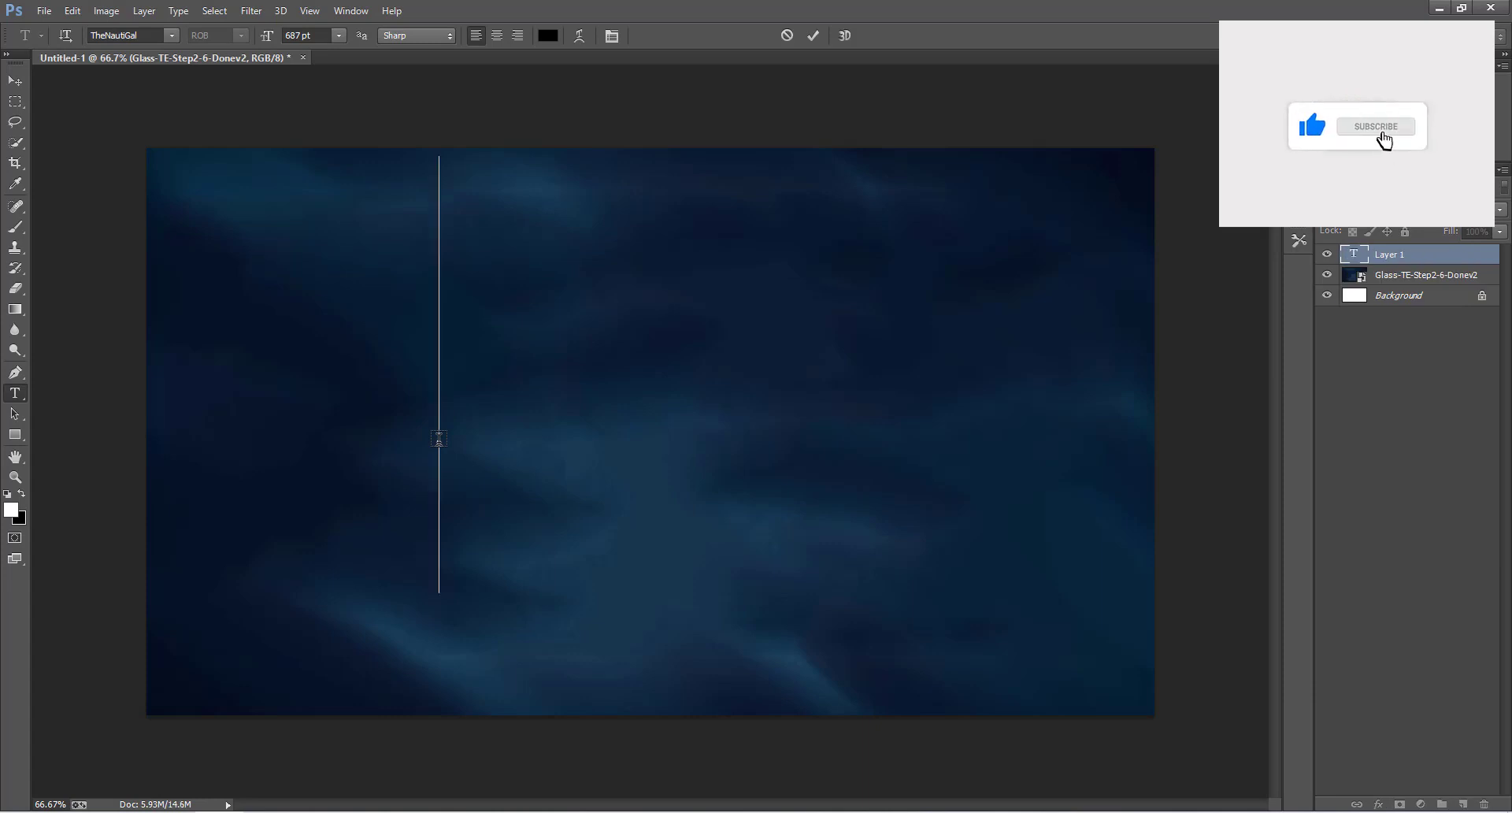
{"action": "key", "text": "Caps_Lock"}
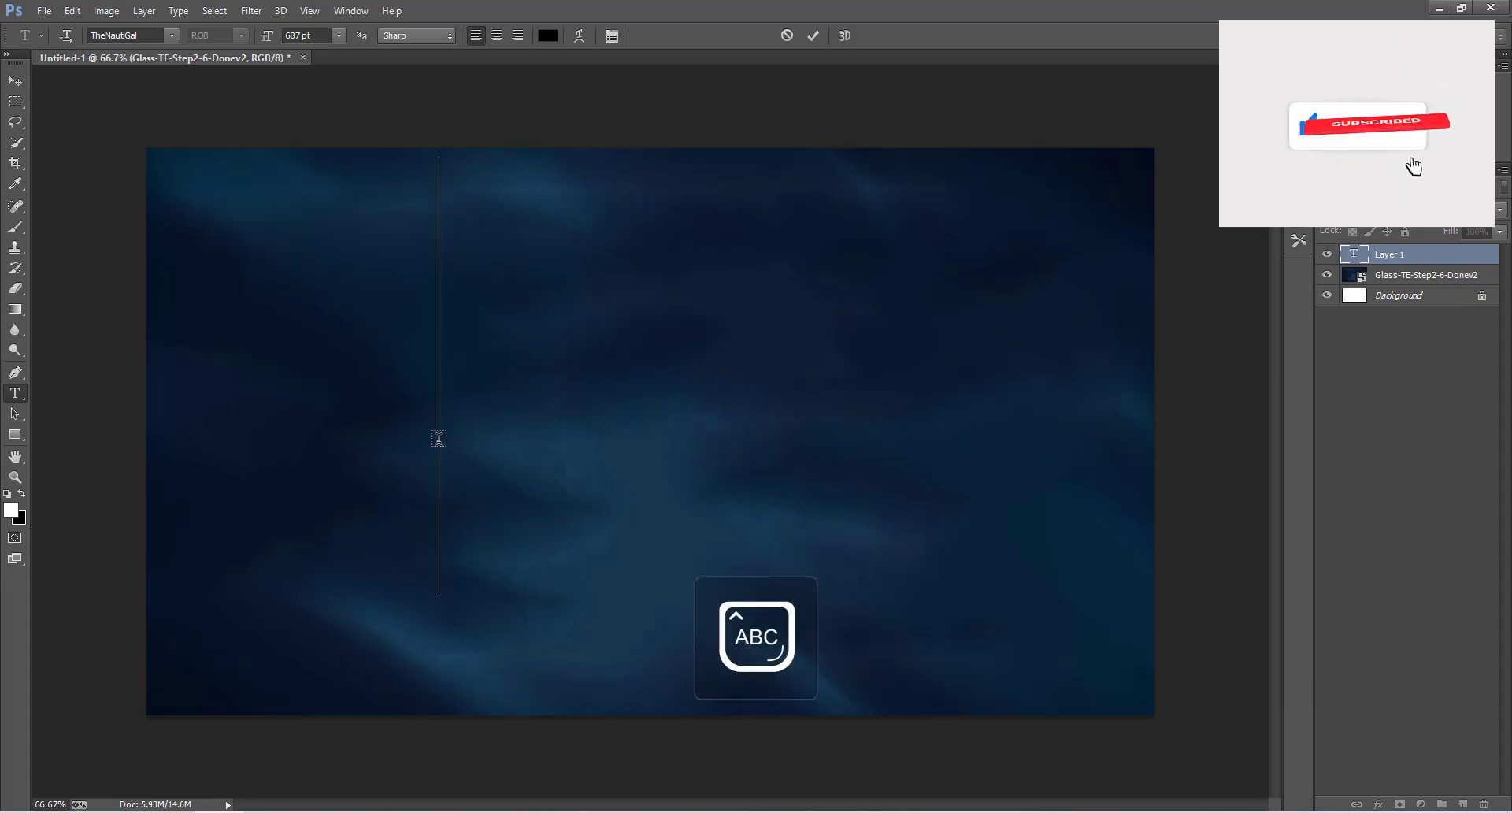
{"action": "type", "text": "GLA"}
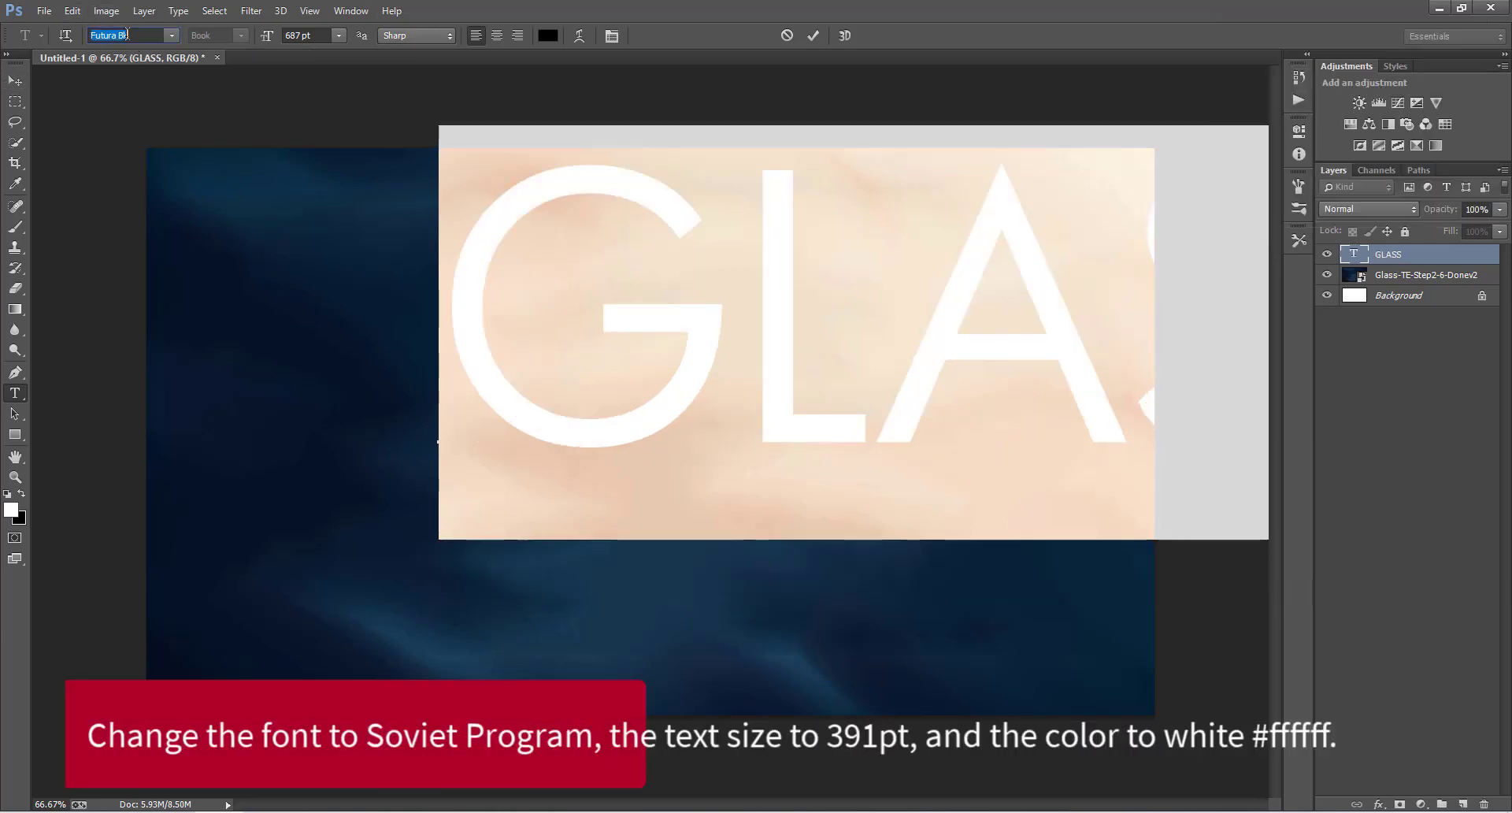
Set the GLASS text's font to Soviet Program and its size to 391 pt.
{"action": "type", "text": "Soviet Program"}
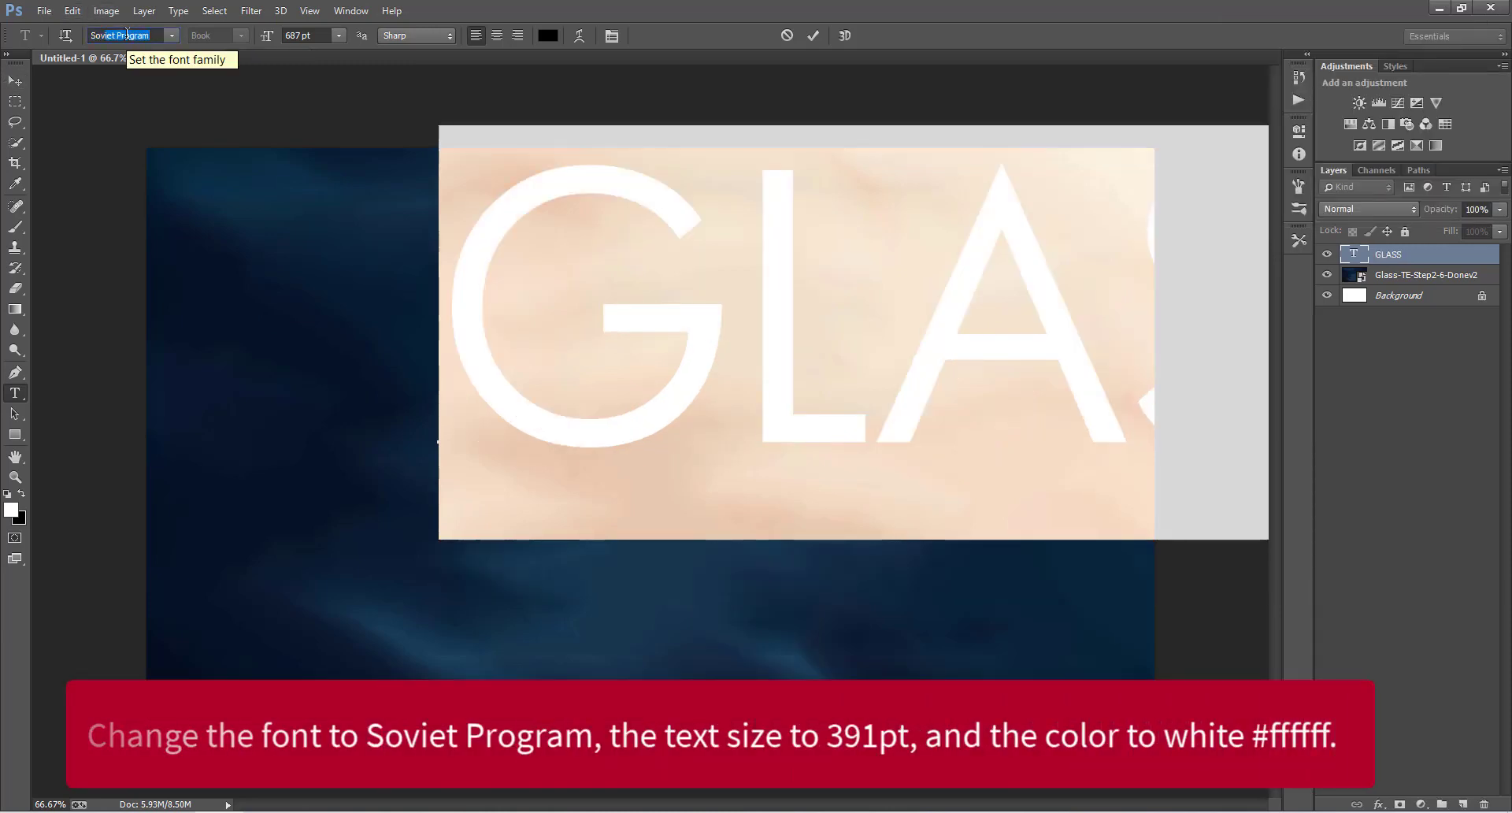
{"action": "key", "text": "Tab"}
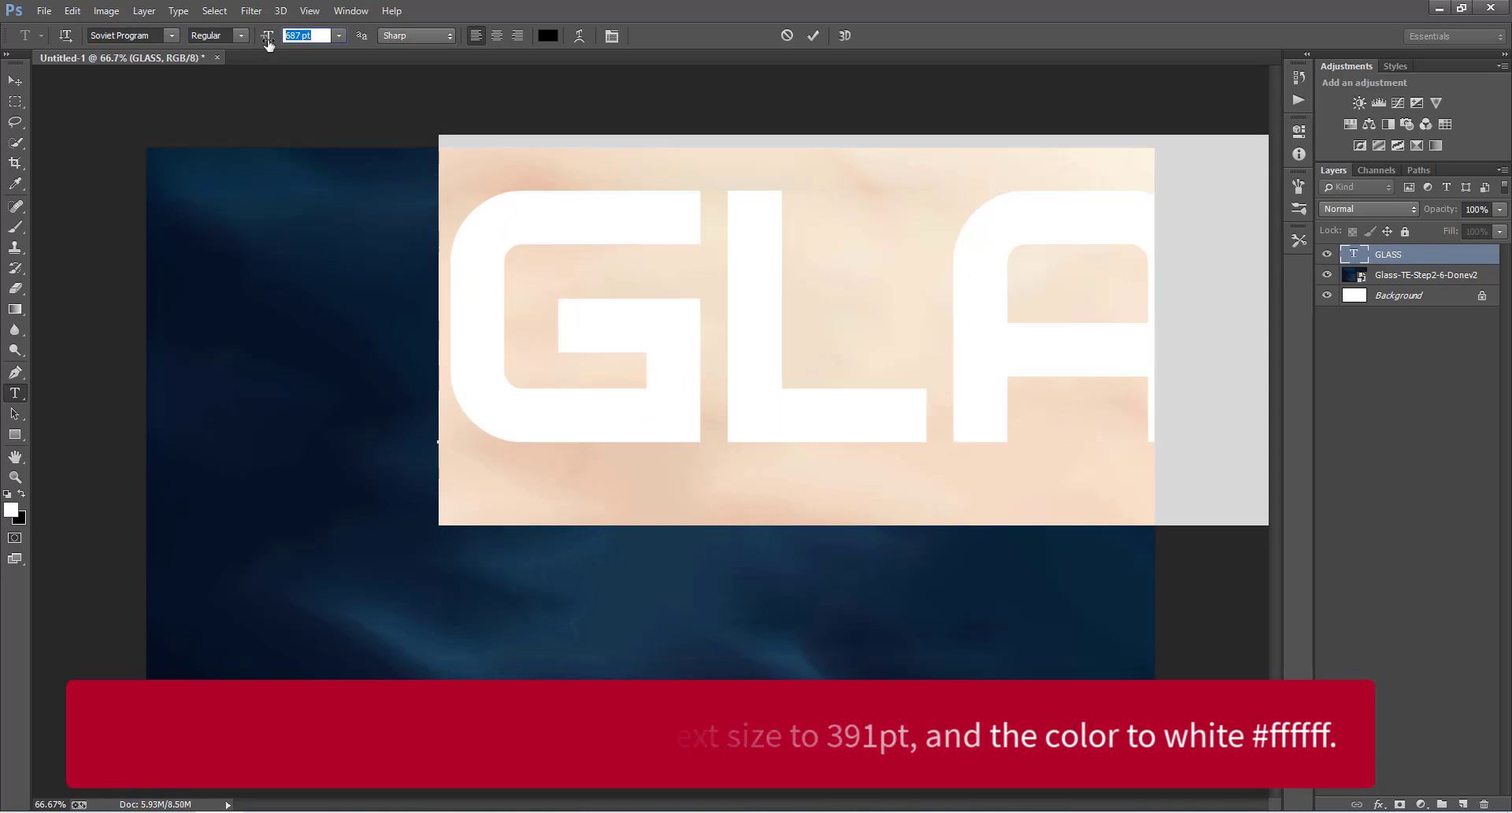
{"action": "type", "text": "391"}
{"action": "key", "text": "Return"}
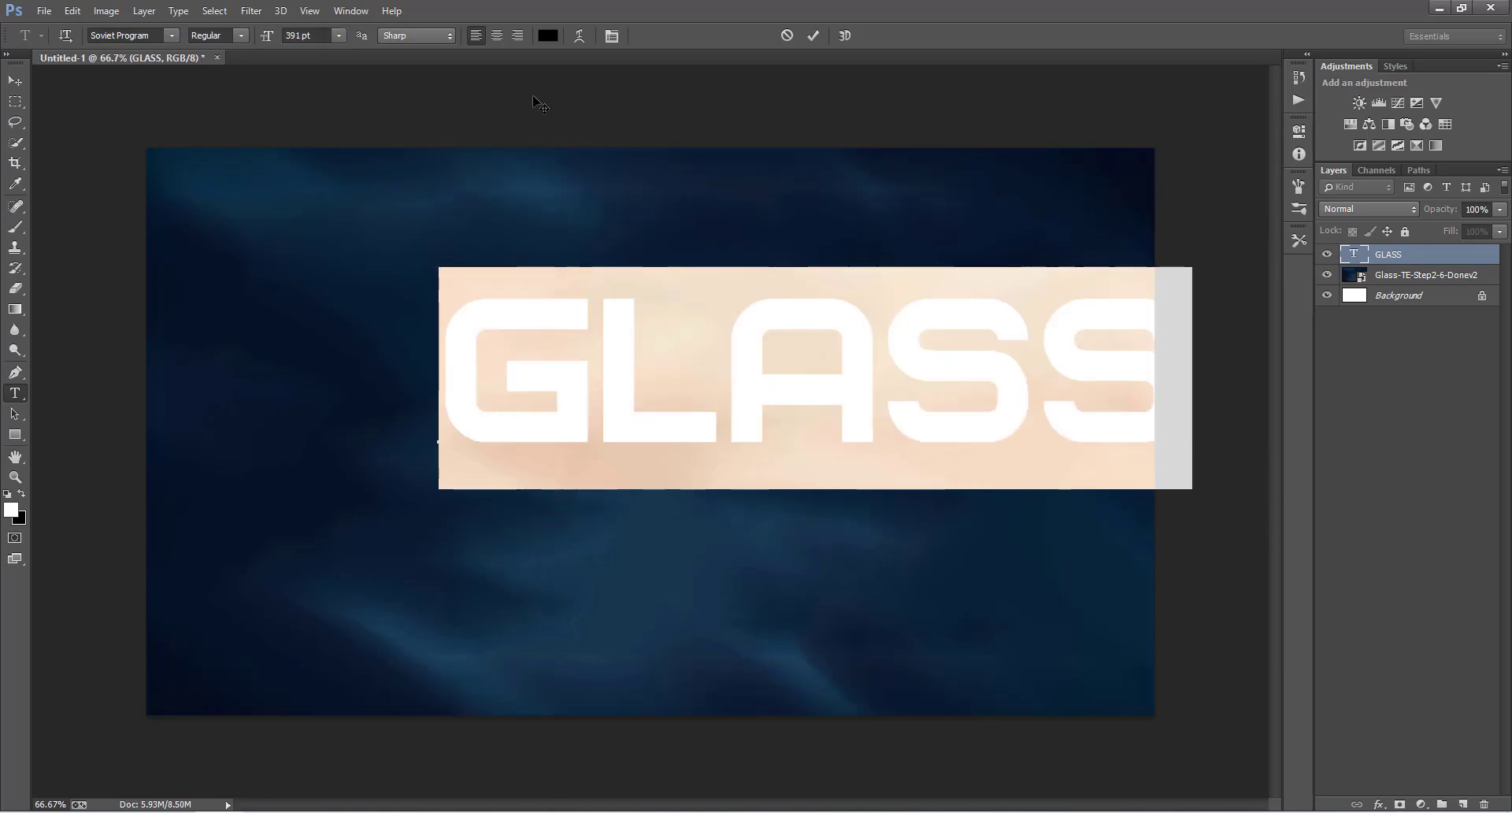
Set the text color of GLASS to white, #ffffff.
{"action": "left_click", "coordinate": [549, 37]}
{"action": "left_click_drag", "start_coordinate": [668, 306], "coordinate": [552, 222]}
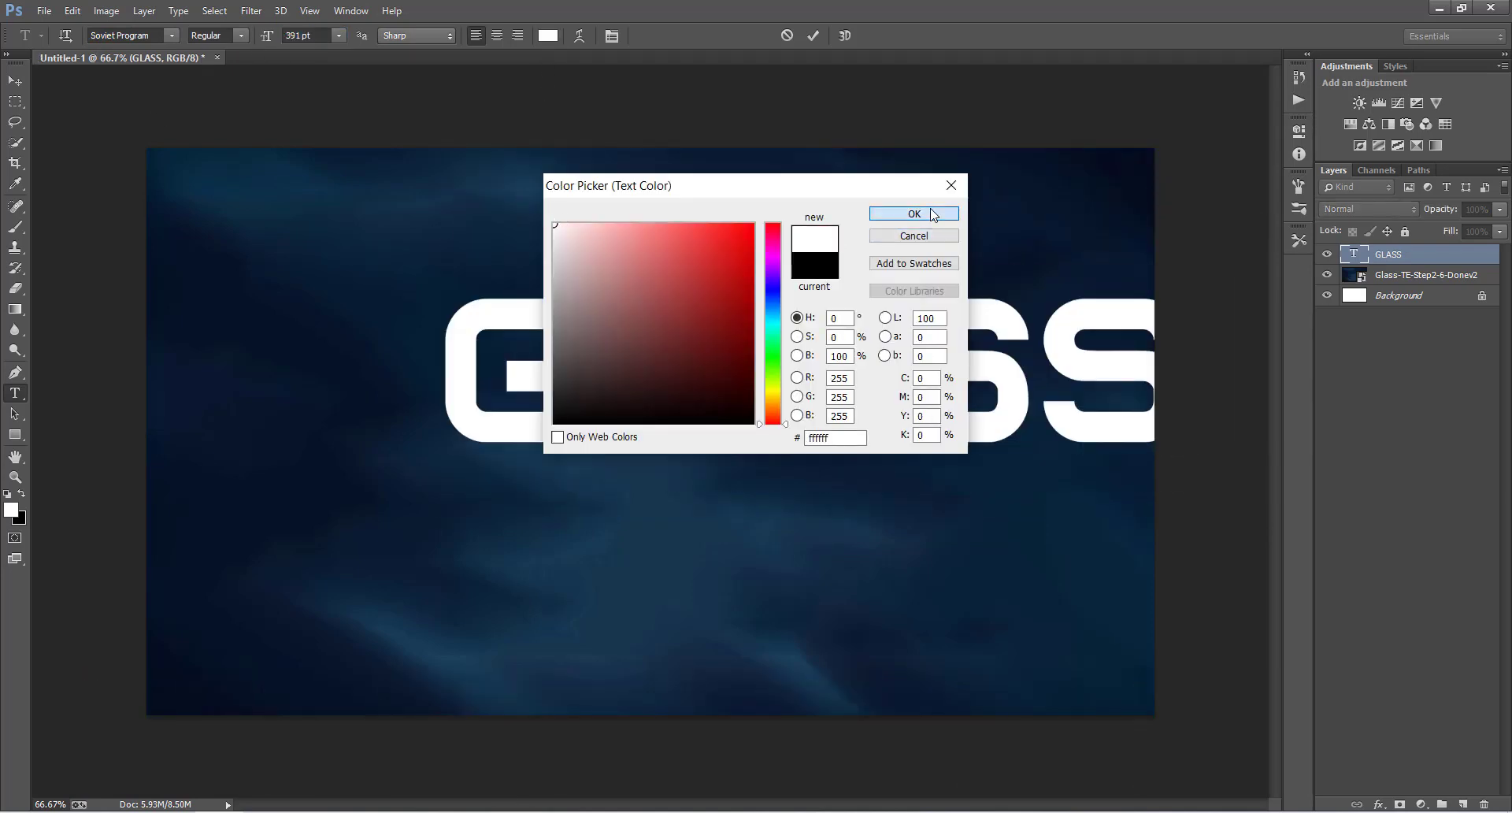
{"action": "left_click", "coordinate": [913, 213]}
Center the GLASS text vertically and horizontally on the canvas.
{"action": "left_click", "coordinate": [15, 81]}
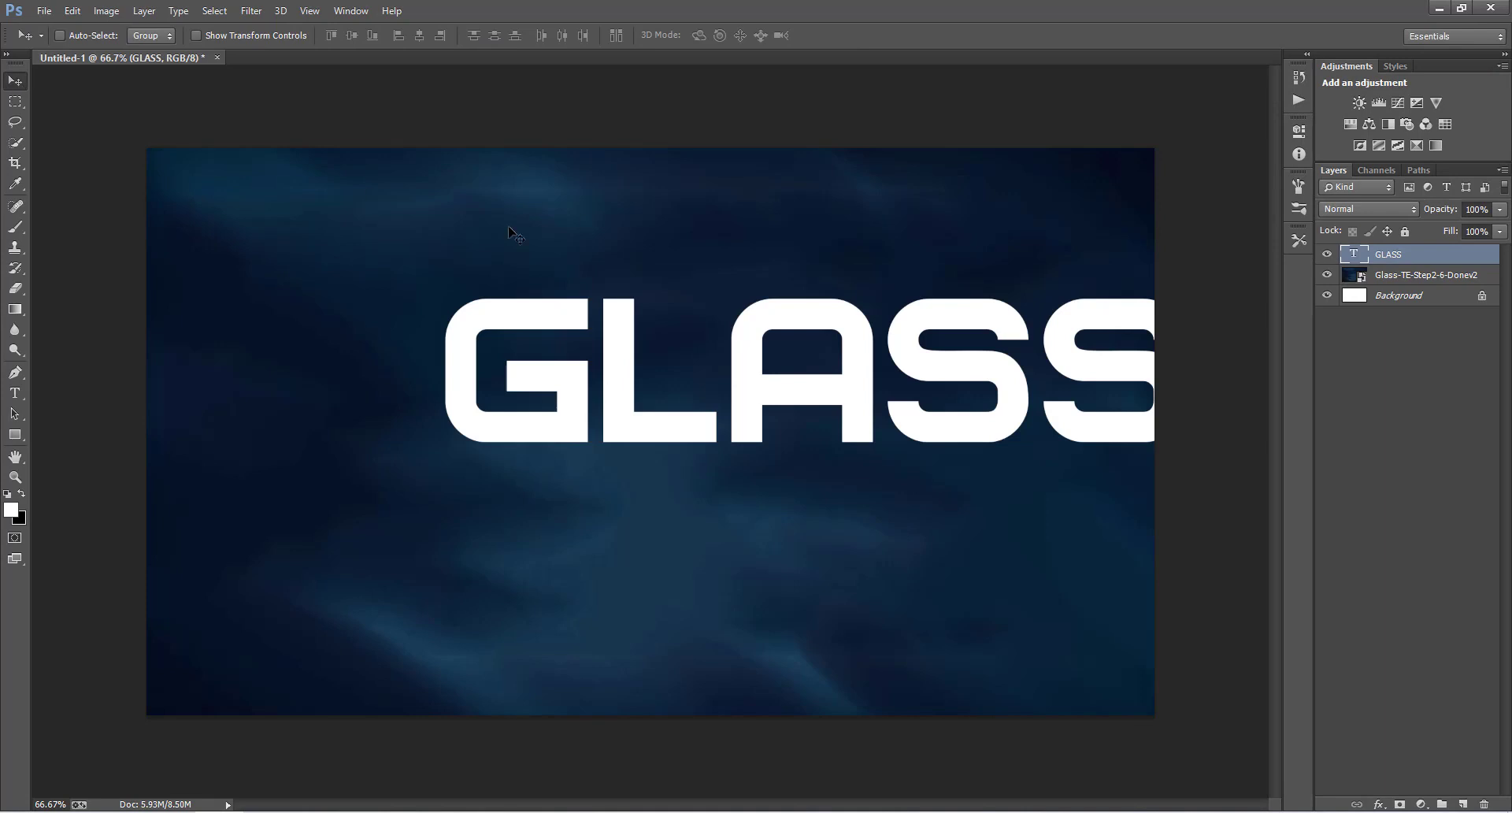
{"action": "left_click", "coordinate": [352, 36]}
{"action": "left_click", "coordinate": [419, 36]}
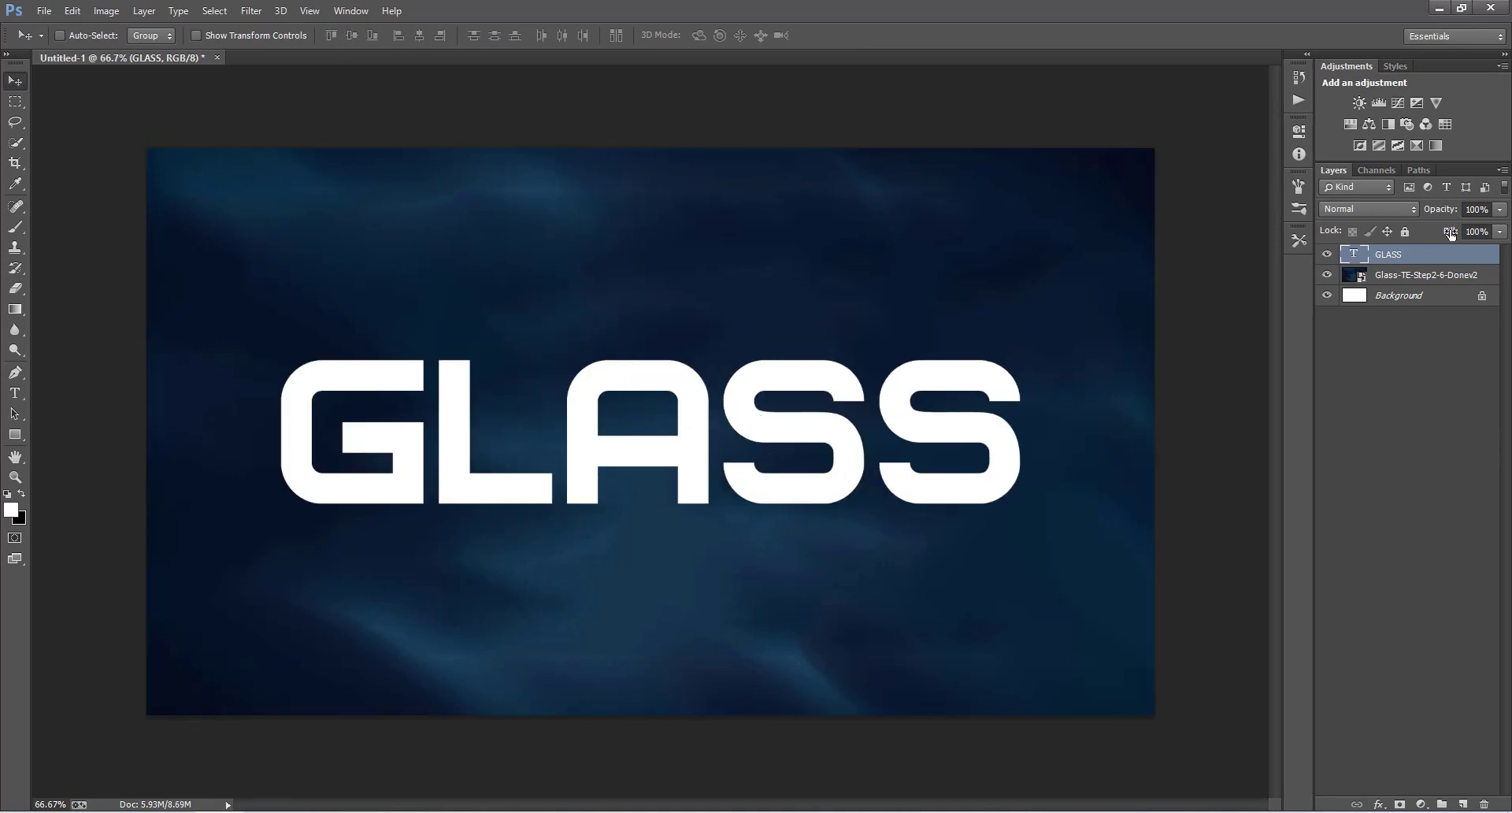
Set the GLASS layer's fill to 0% and add a Drop Shadow layer effect.
{"action": "left_click_drag", "start_coordinate": [1450, 233], "coordinate": [1284, 249]}
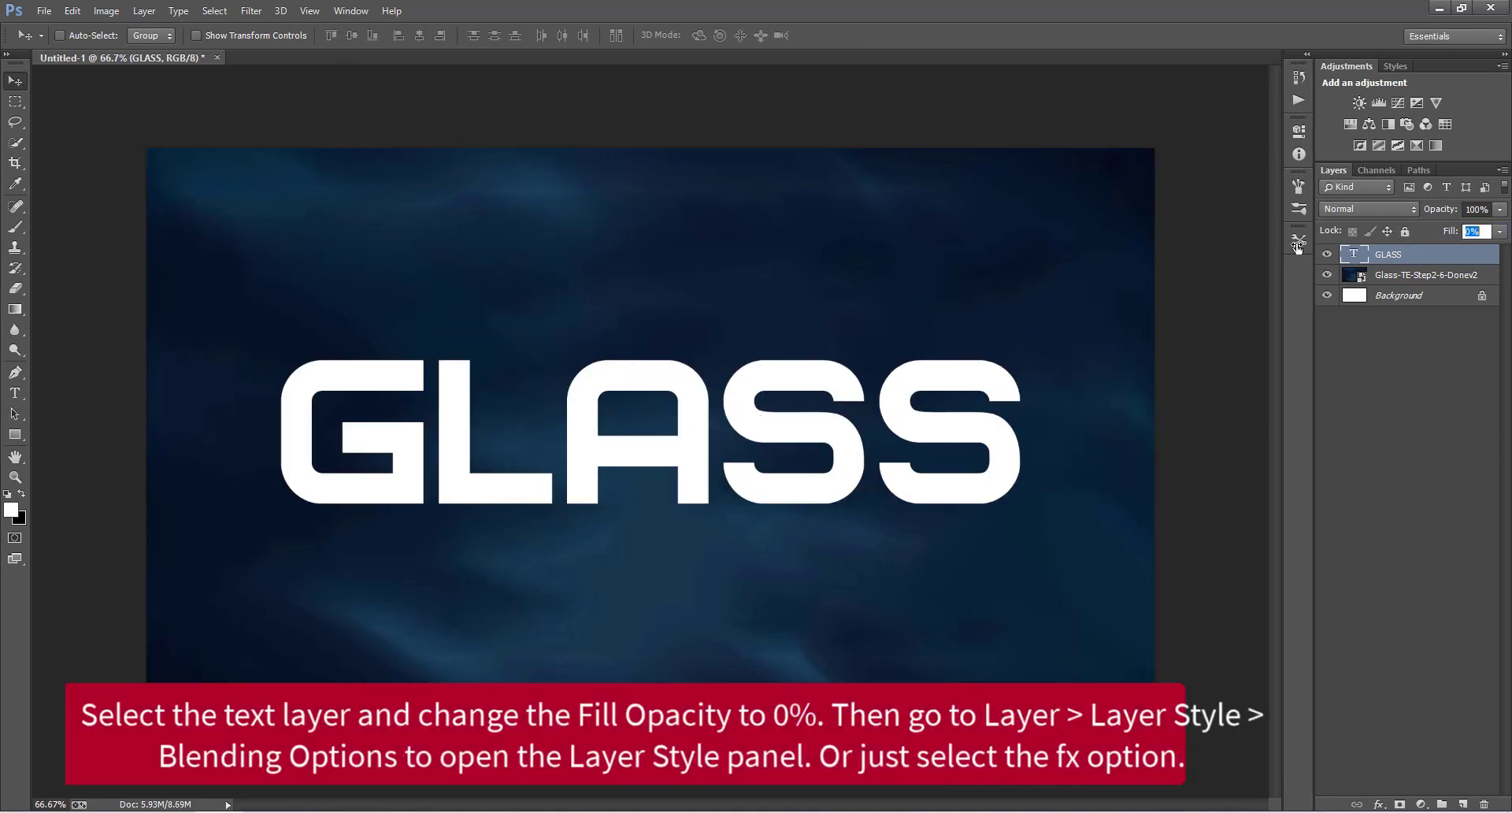
{"action": "left_click", "coordinate": [1381, 803]}
{"action": "left_click", "coordinate": [1398, 791]}
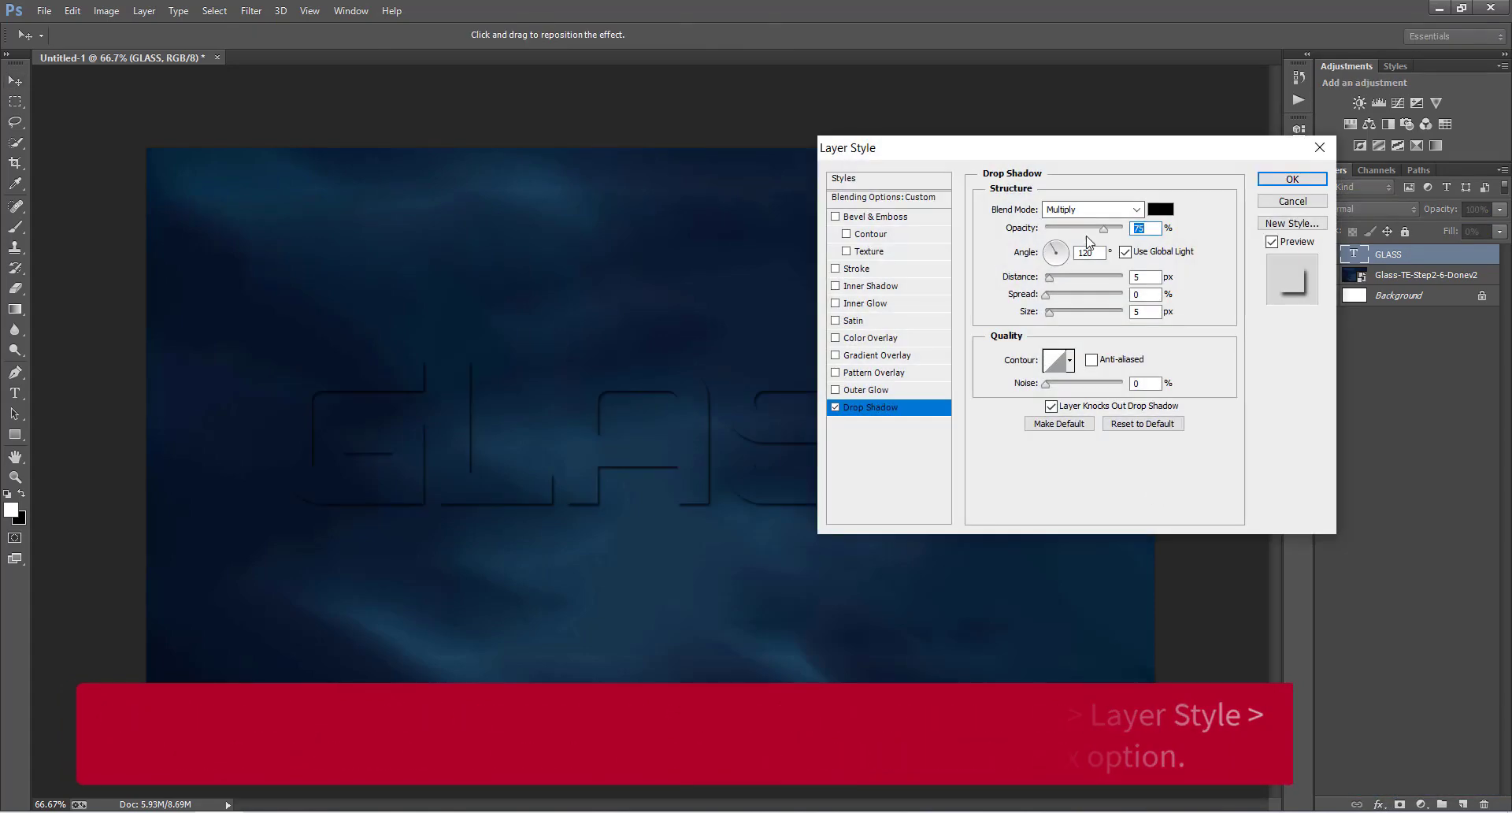
Set the drop shadow to Normal, #000000, 100% opacity, global light off, angle 120°, distance 5 px, spread 21% and size 9 px.
{"action": "left_click", "coordinate": [1092, 209]}
{"action": "left_click", "coordinate": [1117, 224]}
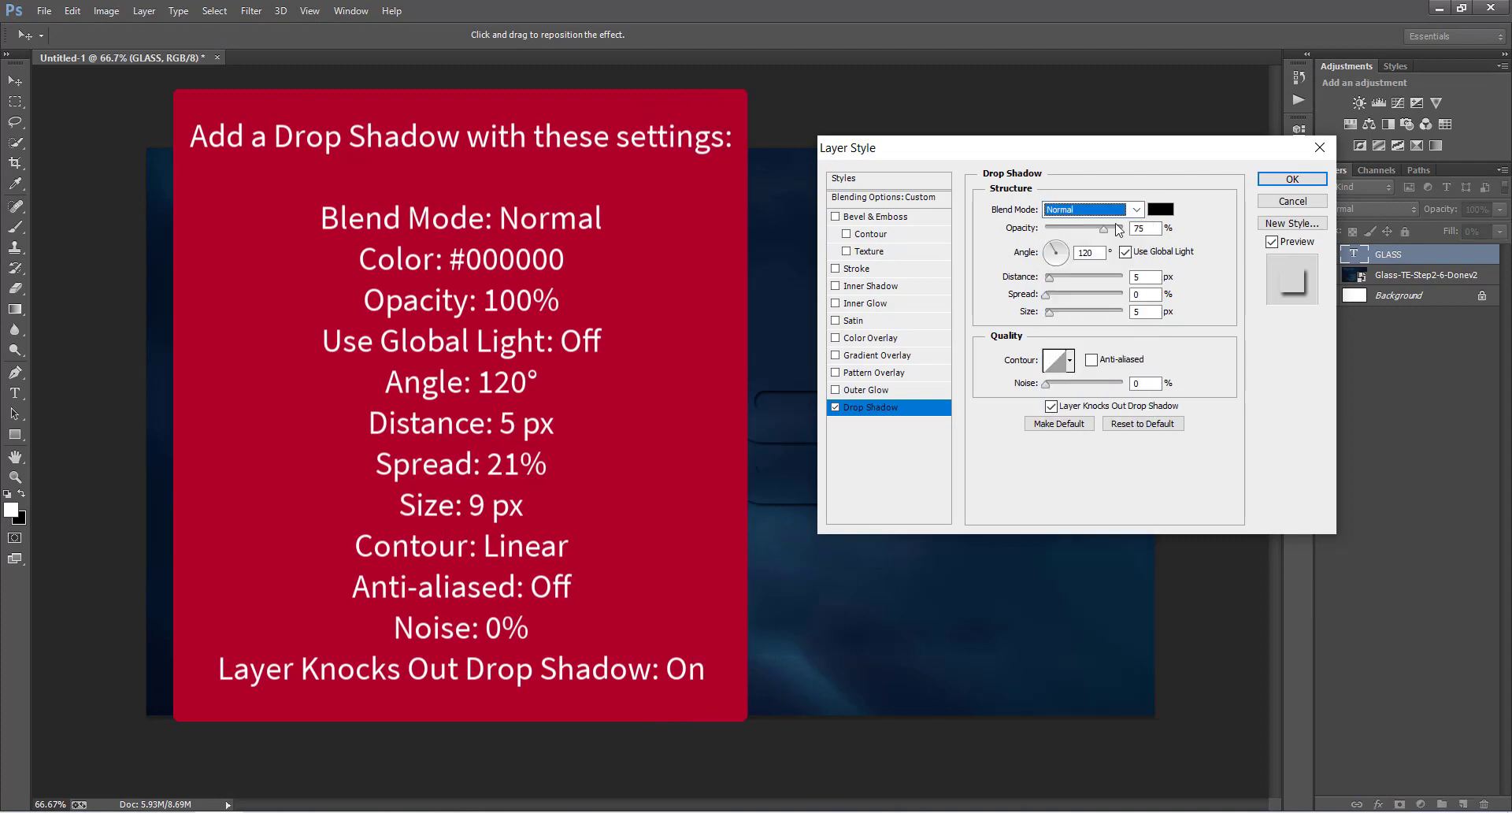
{"action": "left_click", "coordinate": [1159, 209]}
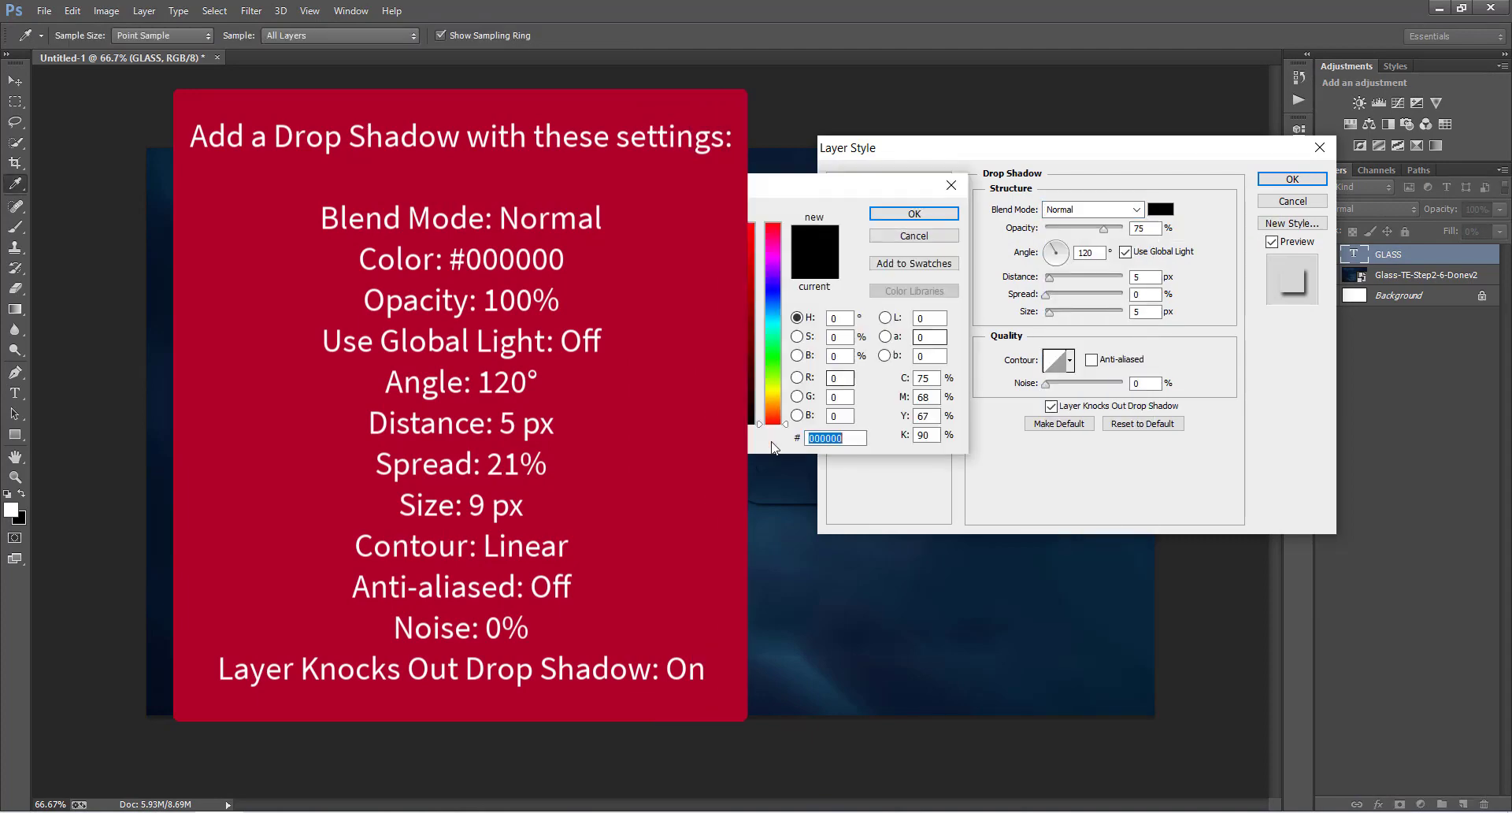
{"action": "left_click", "coordinate": [916, 215]}
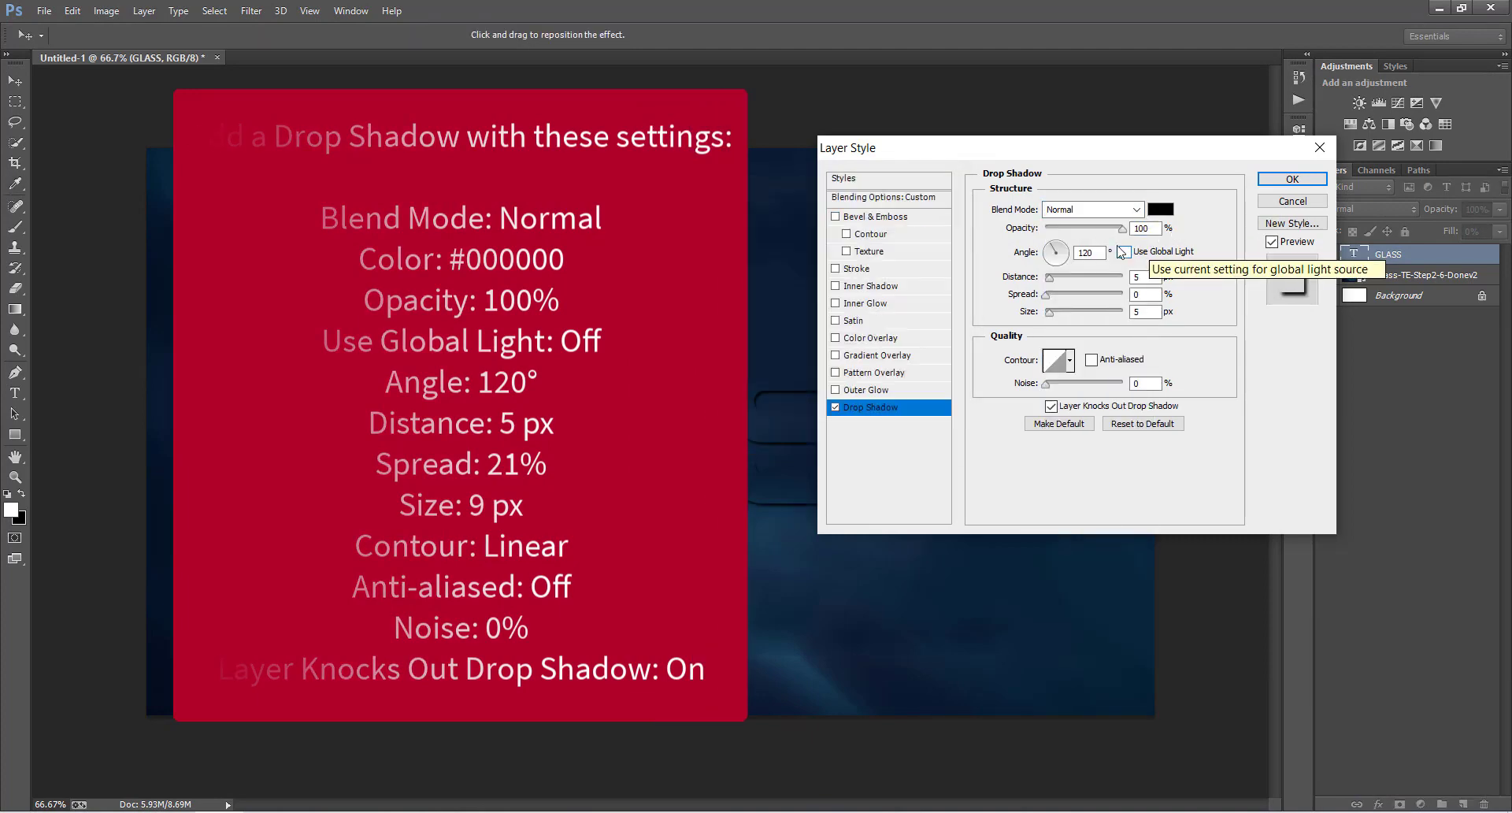
{"action": "left_click", "coordinate": [1125, 251]}
{"action": "left_click", "coordinate": [1092, 253]}
{"action": "left_click", "coordinate": [1144, 275]}
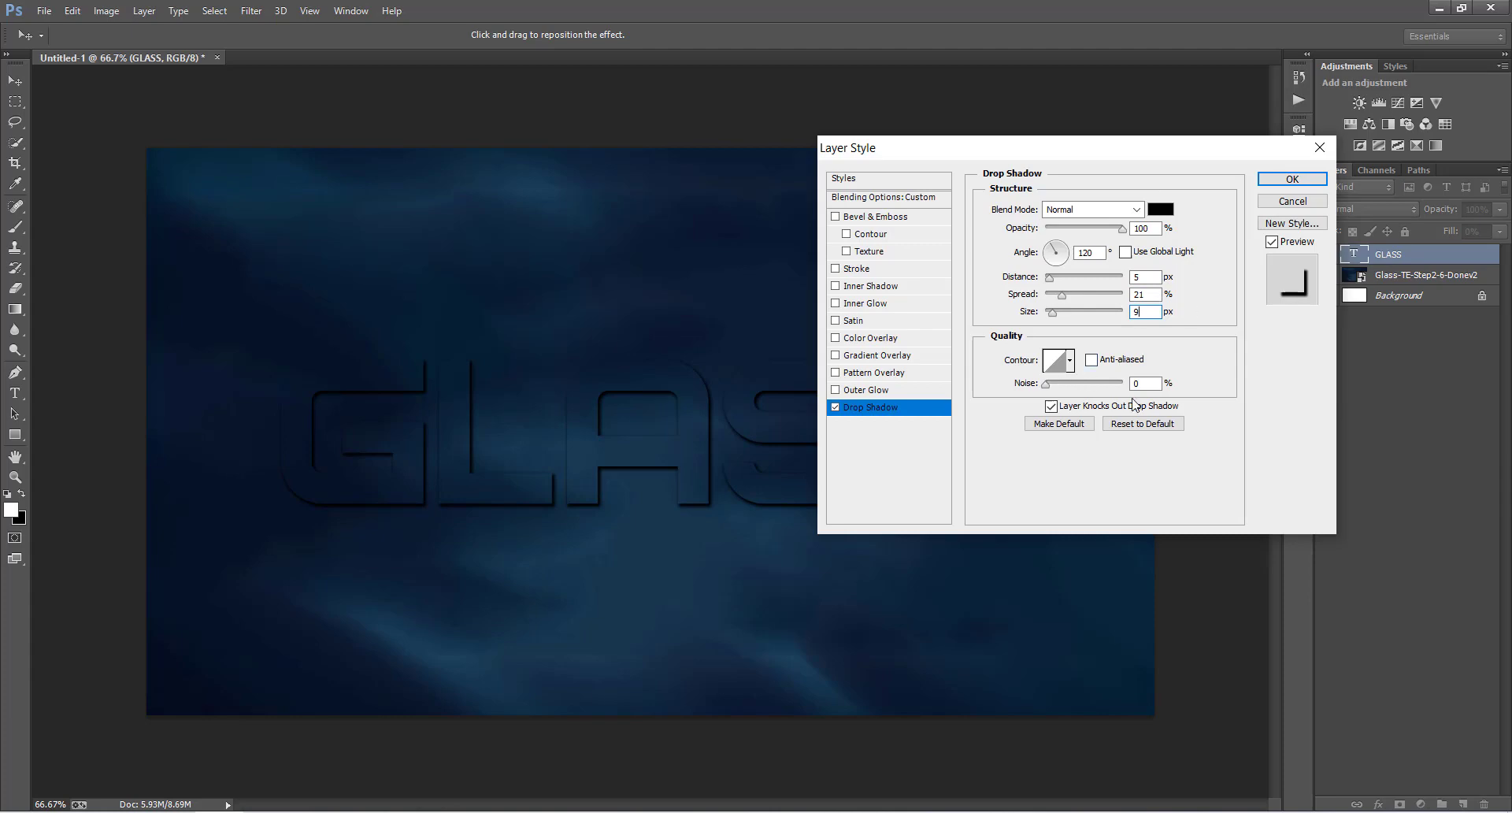
Add a 4 px outside stroke in Normal mode at 78% opacity, filled with a linear gradient at a 75° angle.
{"action": "left_click", "coordinate": [858, 268]}
{"action": "left_click", "coordinate": [1148, 207]}
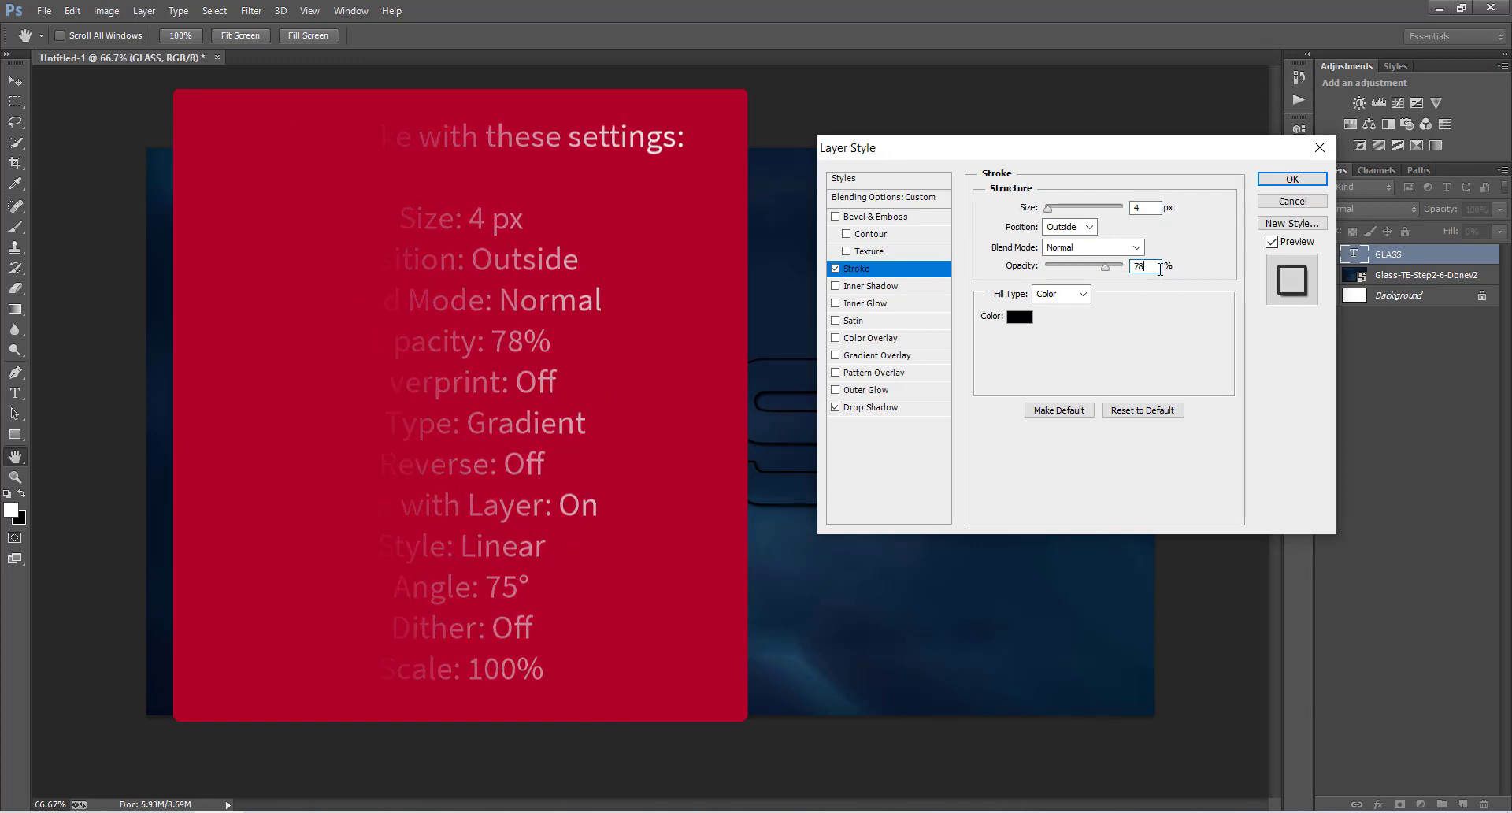
{"action": "left_click", "coordinate": [1061, 294]}
{"action": "left_click", "coordinate": [1056, 318]}
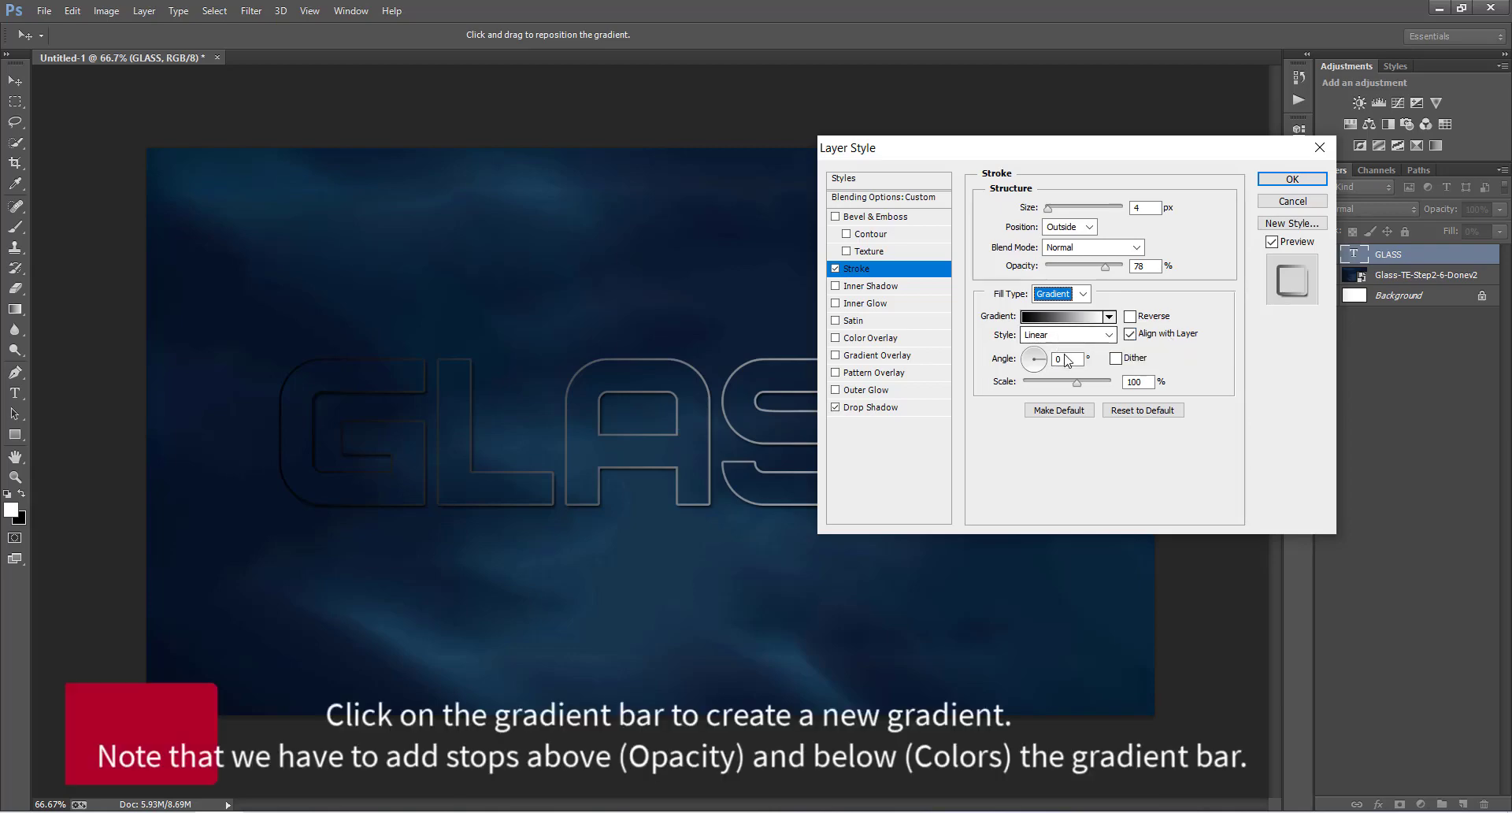
{"action": "left_click", "coordinate": [1065, 360]}
{"action": "type", "text": "75"}
Edit the stroke gradient: set the first opacity stop to 0% and add opacity stops at location 4% and, with 0% opacity, at 26%.
{"action": "left_click", "coordinate": [1080, 319]}
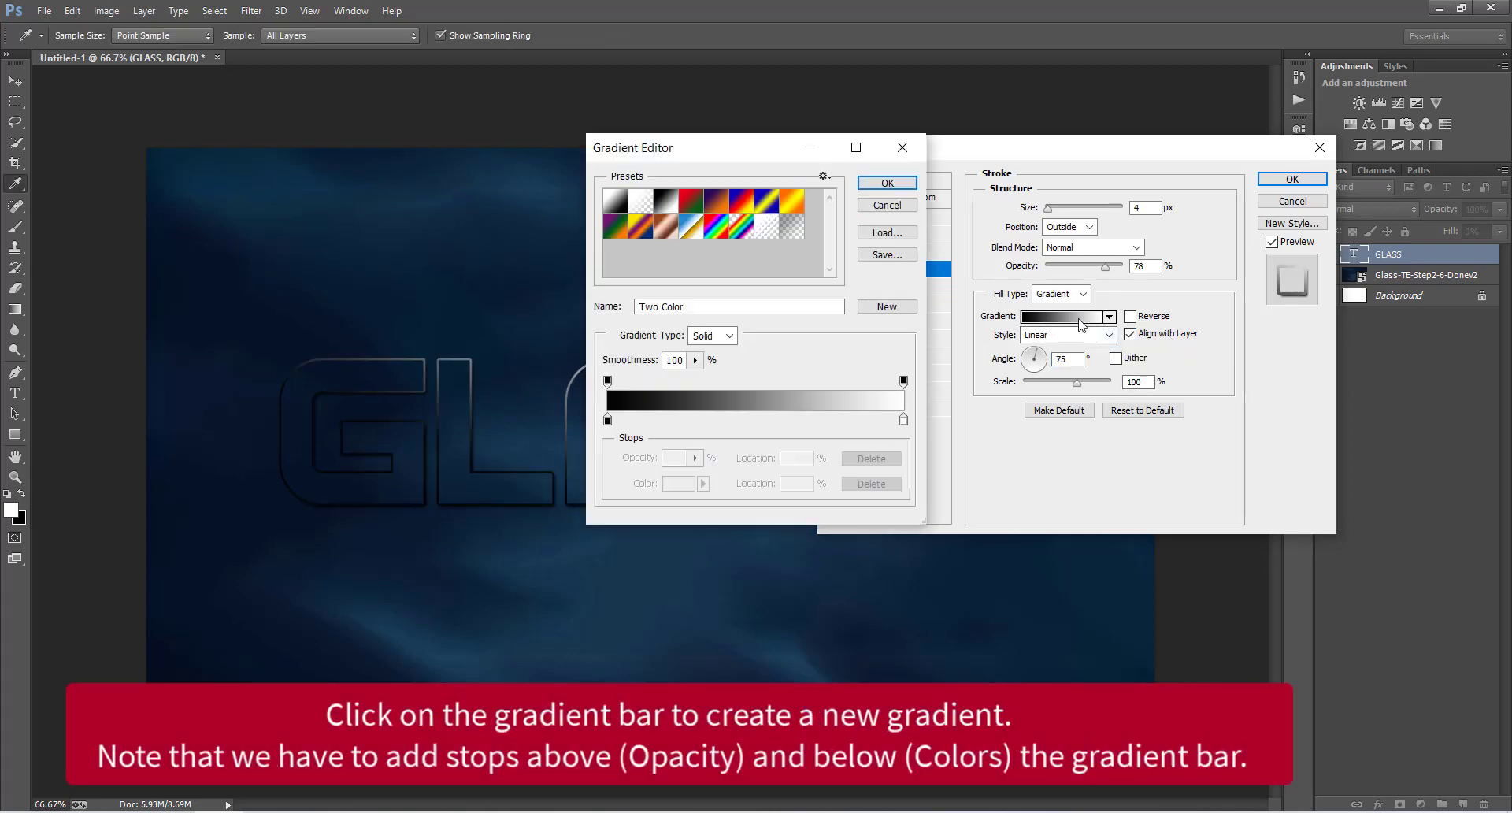
{"action": "key", "text": "Escape"}
{"action": "left_click", "coordinate": [1072, 319]}
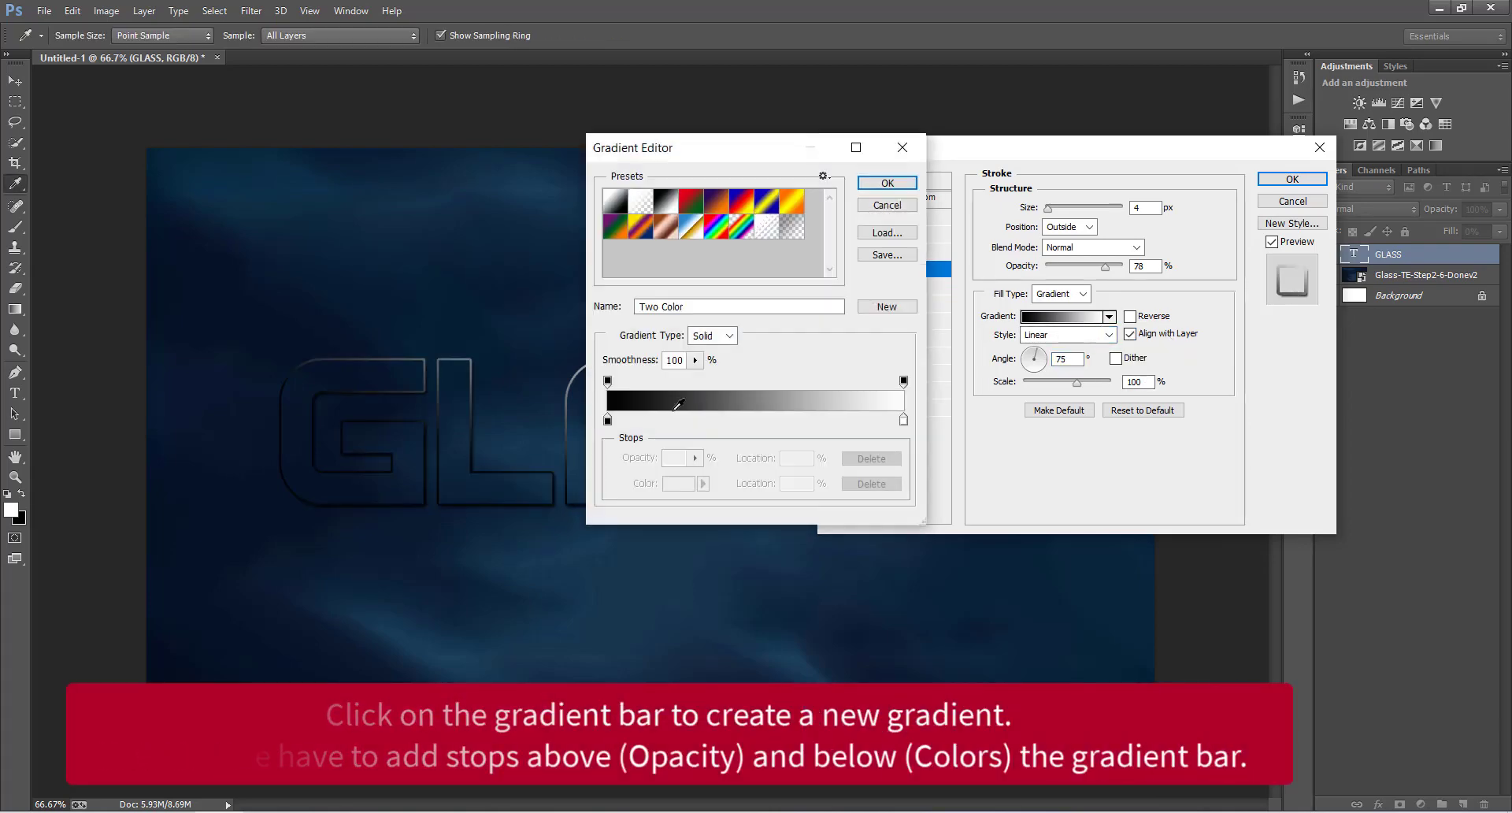
{"action": "left_click", "coordinate": [608, 382]}
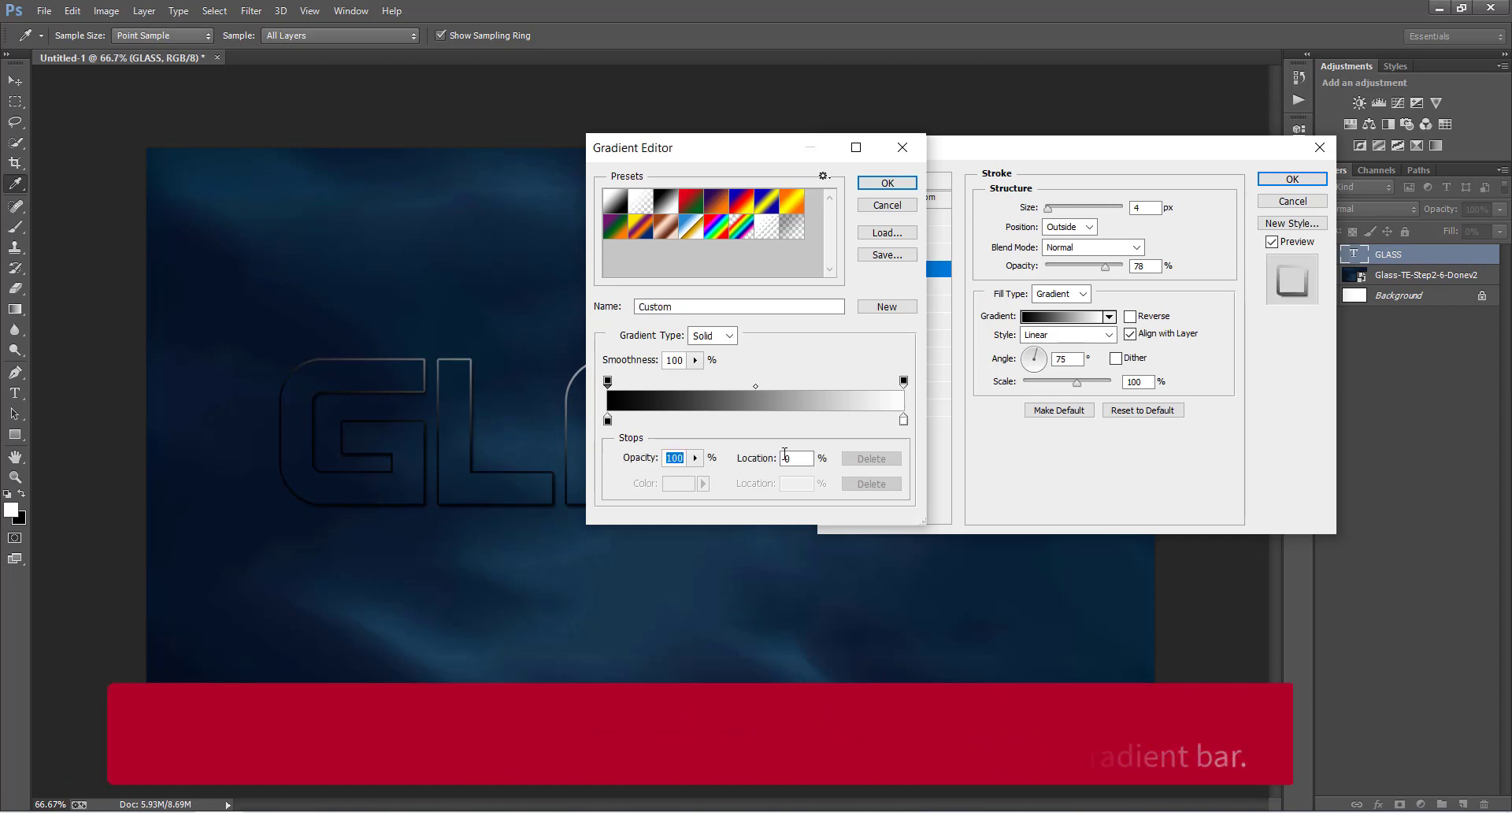
{"action": "type", "text": "0"}
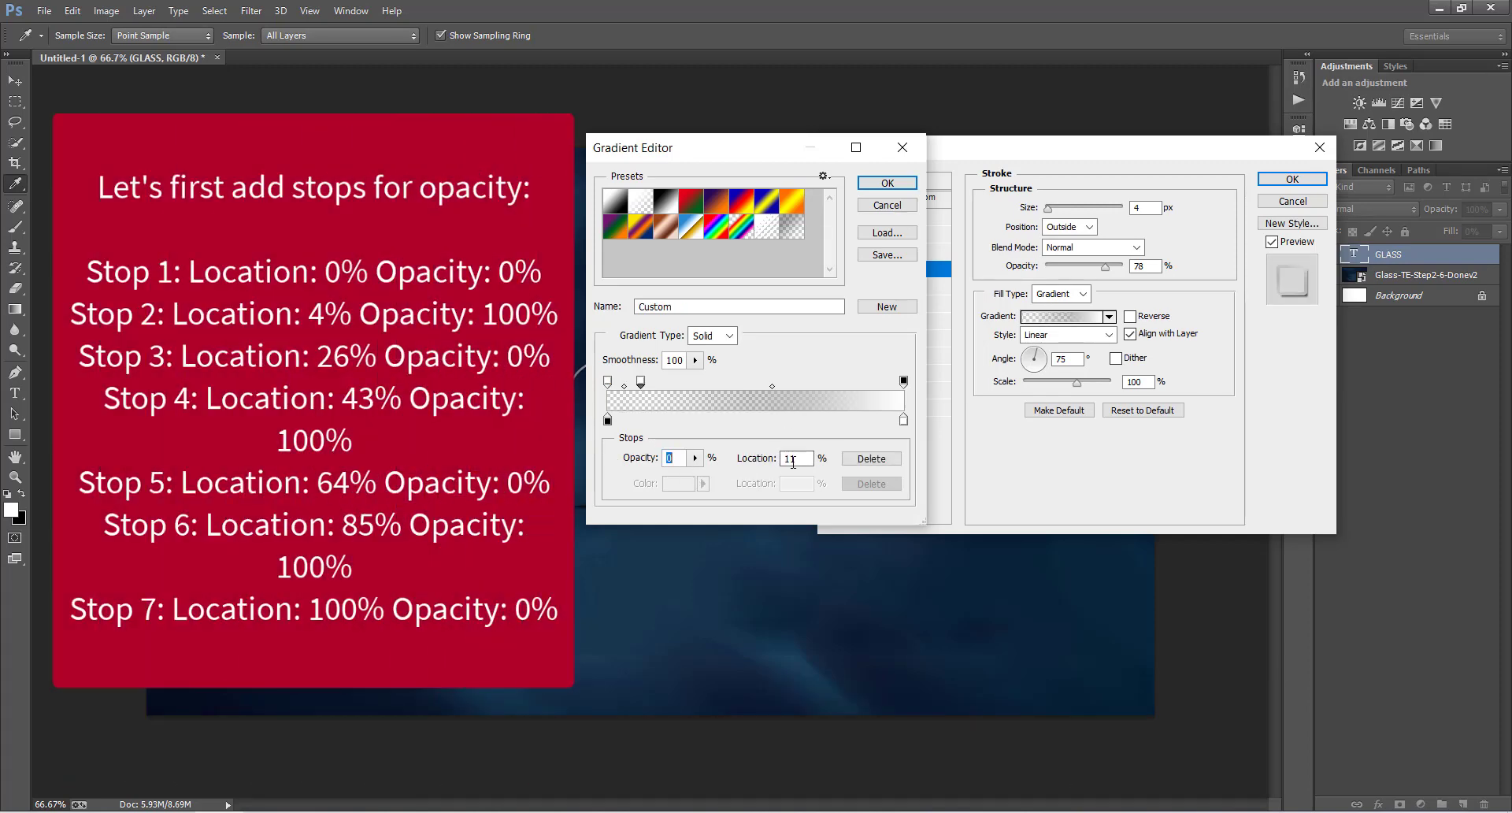
{"action": "double_click", "coordinate": [793, 461]}
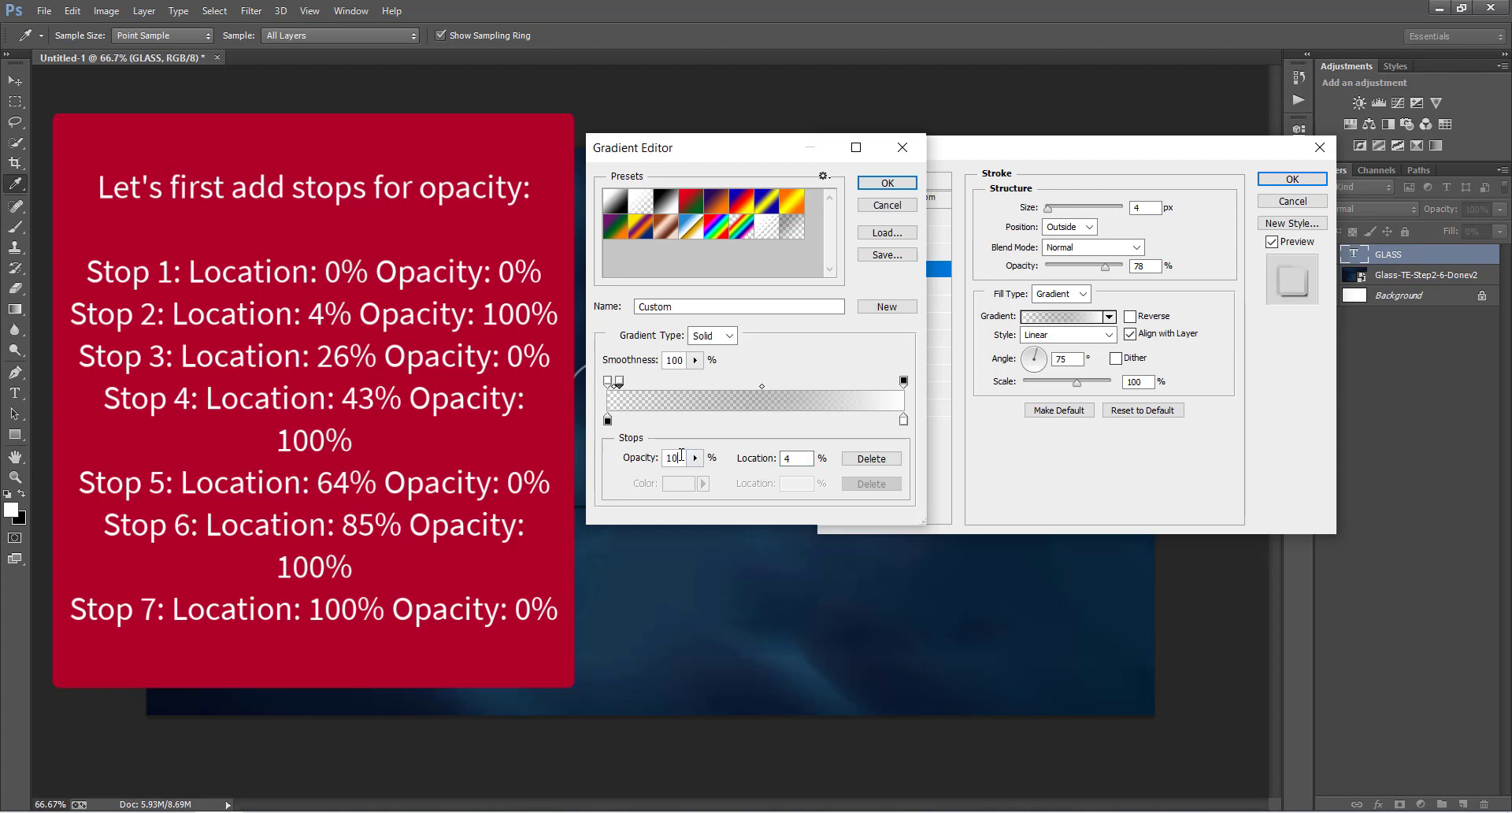
{"action": "left_click", "coordinate": [653, 382]}
{"action": "type", "text": "0"}
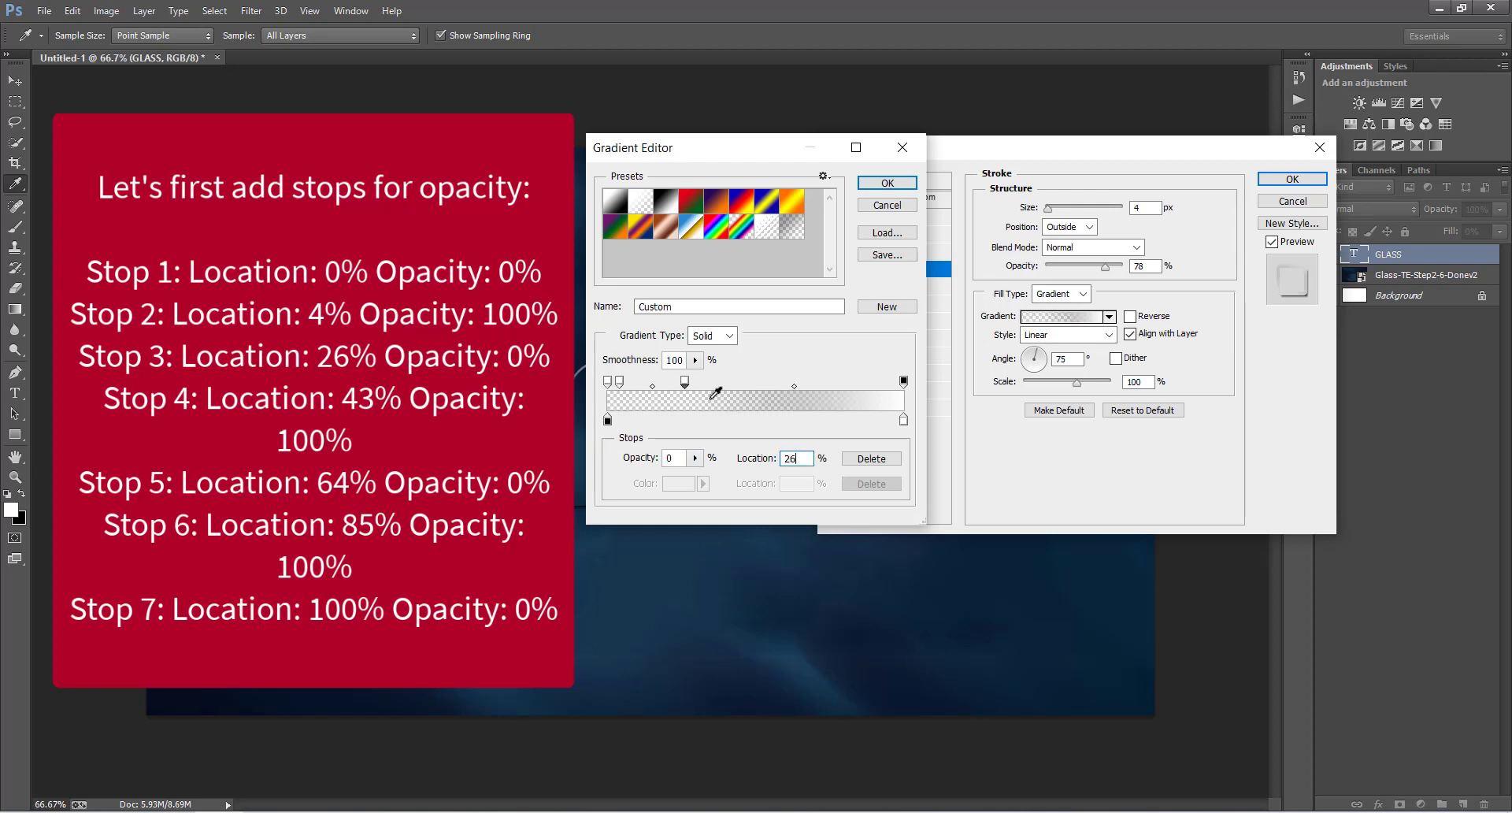
Add an opacity stop at location 43% with 100% opacity to the stroke gradient.
{"action": "double_click", "coordinate": [790, 458]}
{"action": "type", "text": "43"}
{"action": "double_click", "coordinate": [675, 458]}
{"action": "type", "text": "100"}
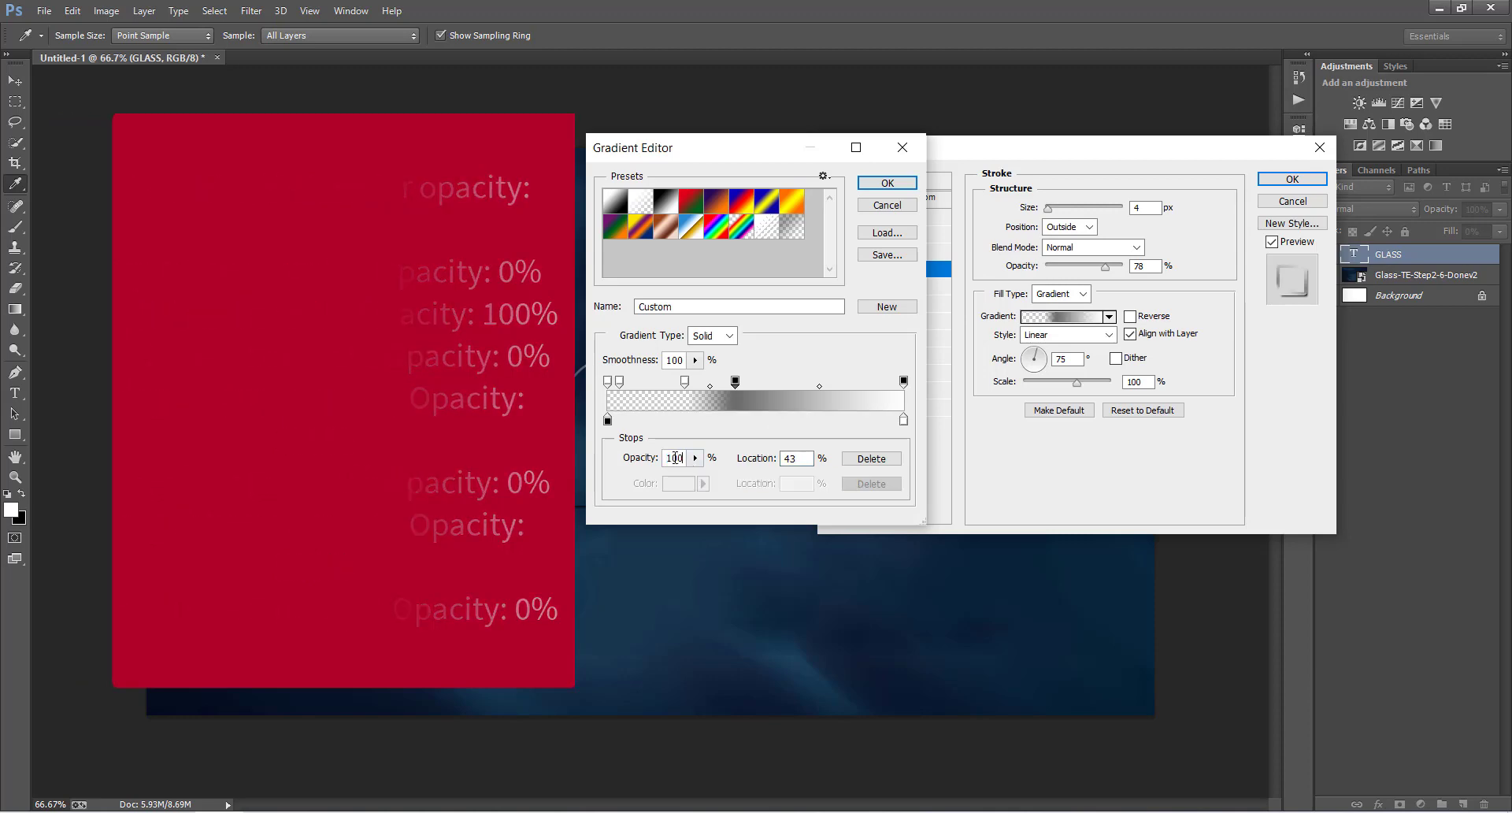
Add opacity stops of 0% at location 64% and 100% at location 85%, and make the end stop 0% opaque.
{"action": "type", "text": "64"}
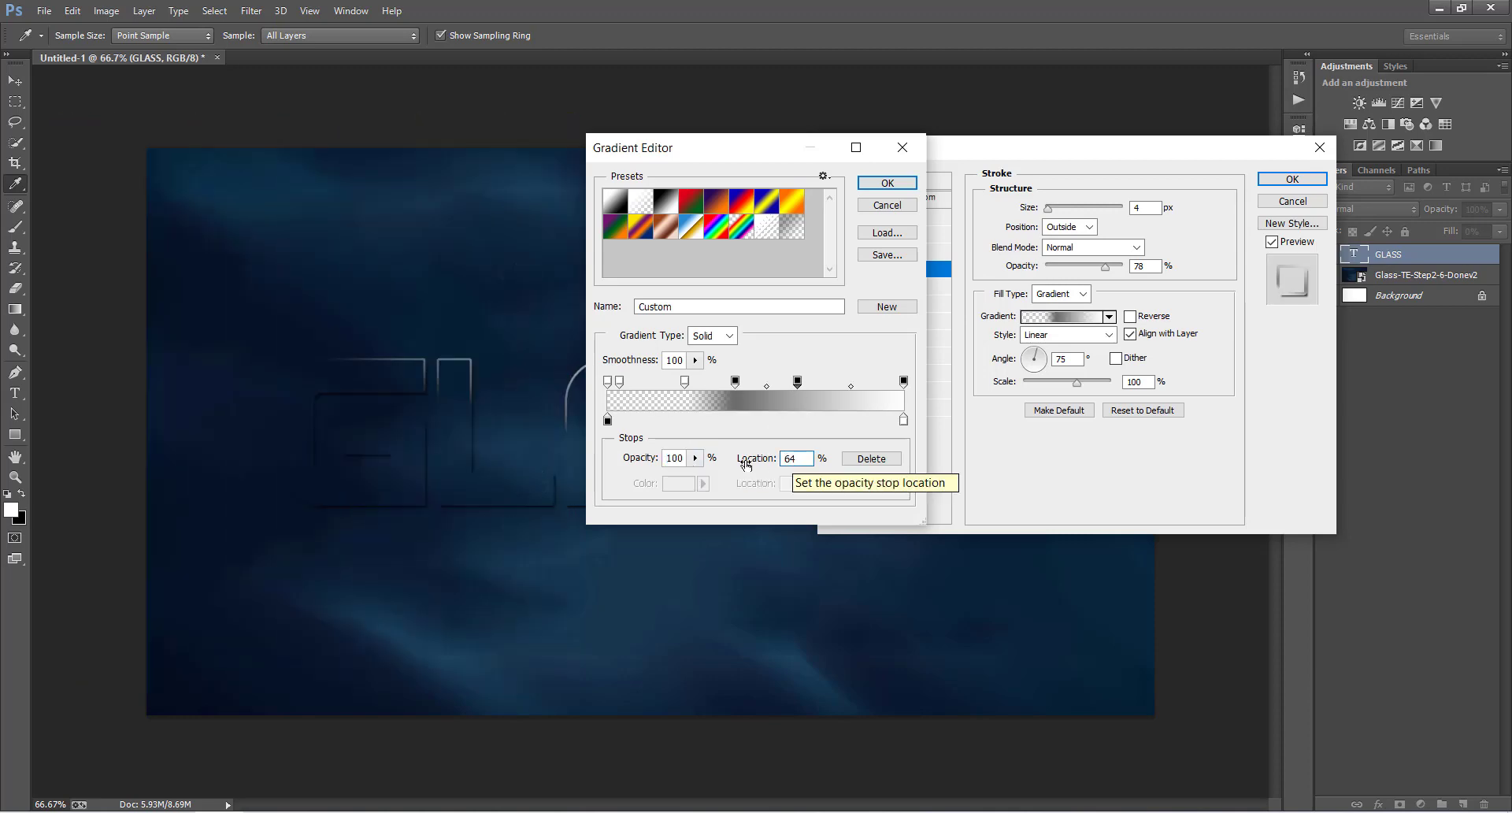
{"action": "double_click", "coordinate": [675, 458]}
{"action": "type", "text": "0"}
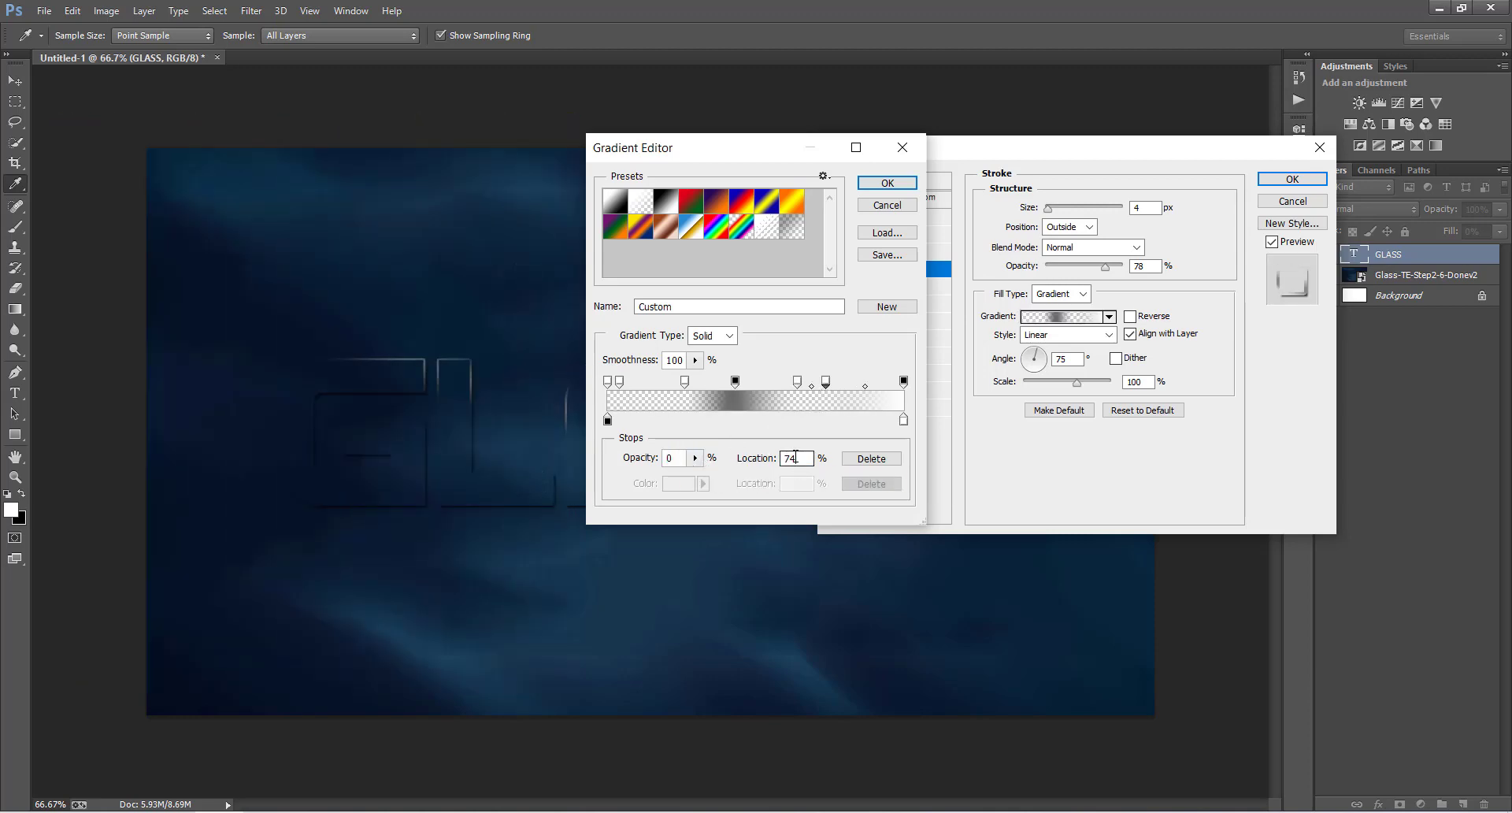
{"action": "type", "text": "85"}
{"action": "type", "text": "00"}
Set the gradient's first color stop to #ffffff and add color stops at 6%, 7%, 41%, 42%, 84% and 85%.
{"action": "left_click", "coordinate": [607, 421]}
{"action": "left_click", "coordinate": [678, 484]}
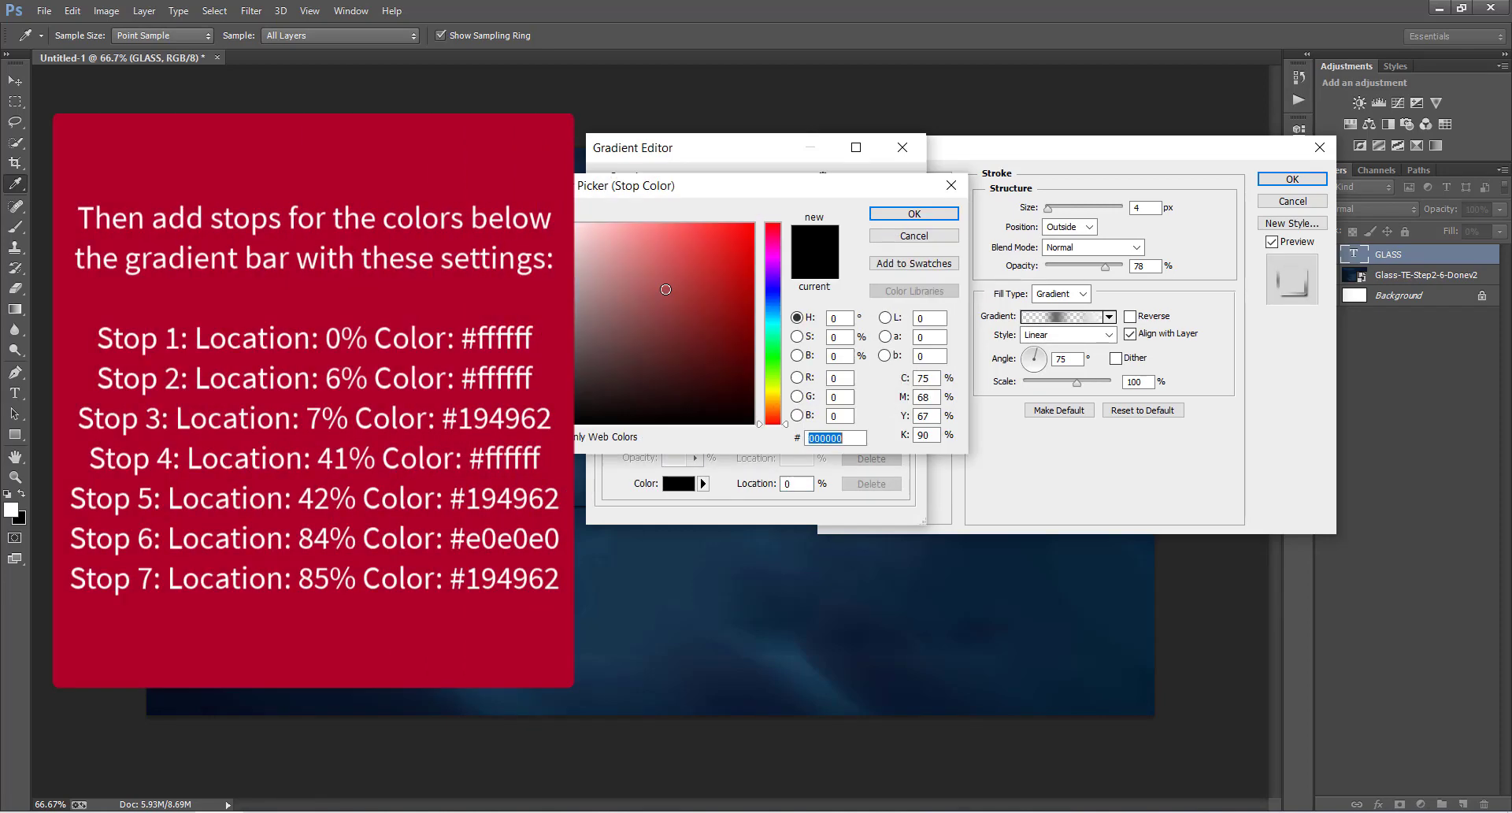
{"action": "type", "text": "ffffff"}
{"action": "left_click", "coordinate": [911, 217]}
{"action": "left_click", "coordinate": [664, 419]}
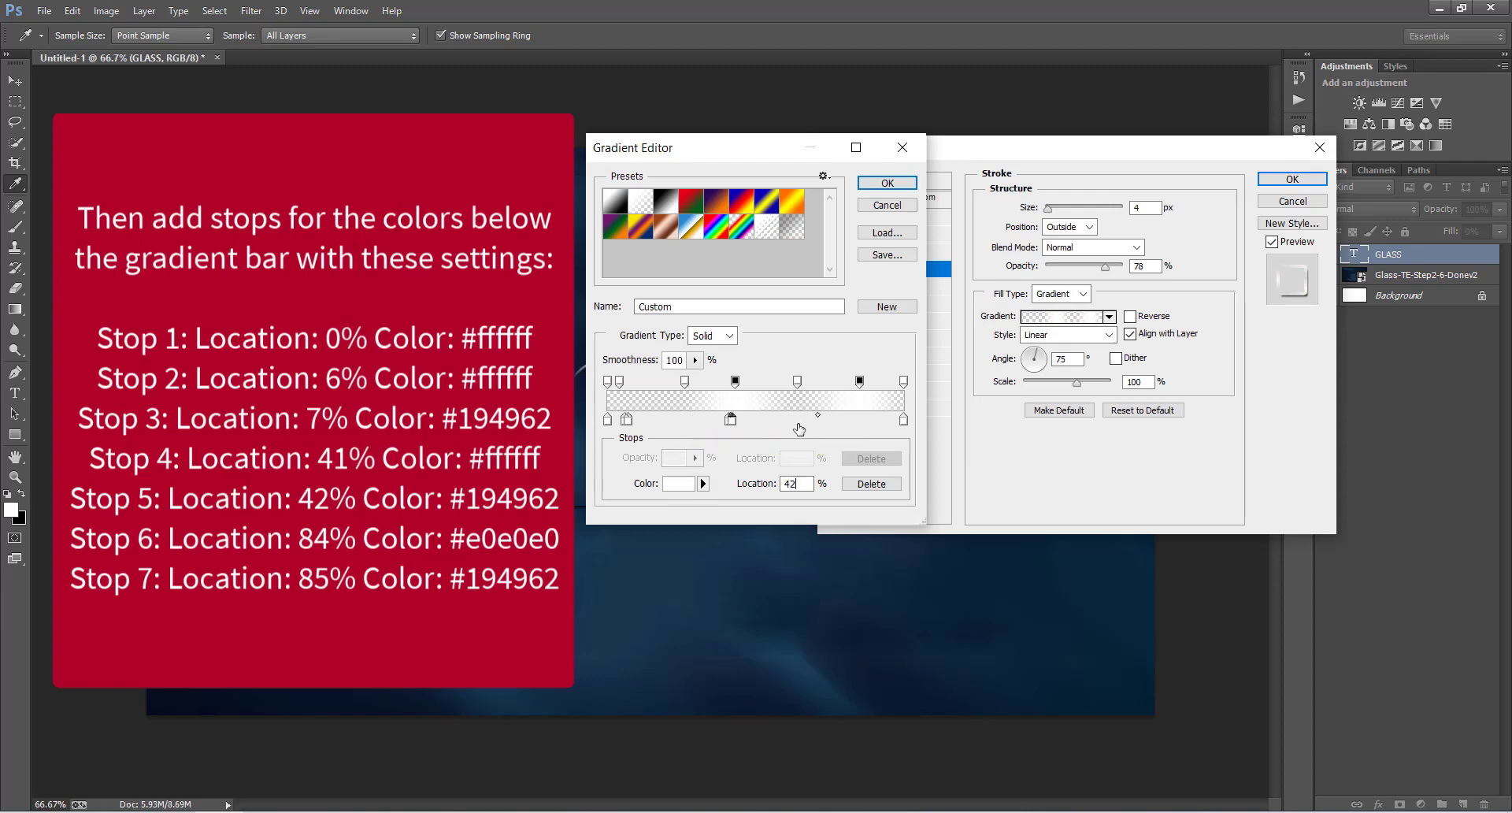
{"action": "type", "text": "85"}
Set the color stop at location 7% to #194962.
{"action": "left_click", "coordinate": [627, 423]}
{"action": "left_click", "coordinate": [630, 422]}
{"action": "left_click", "coordinate": [678, 483]}
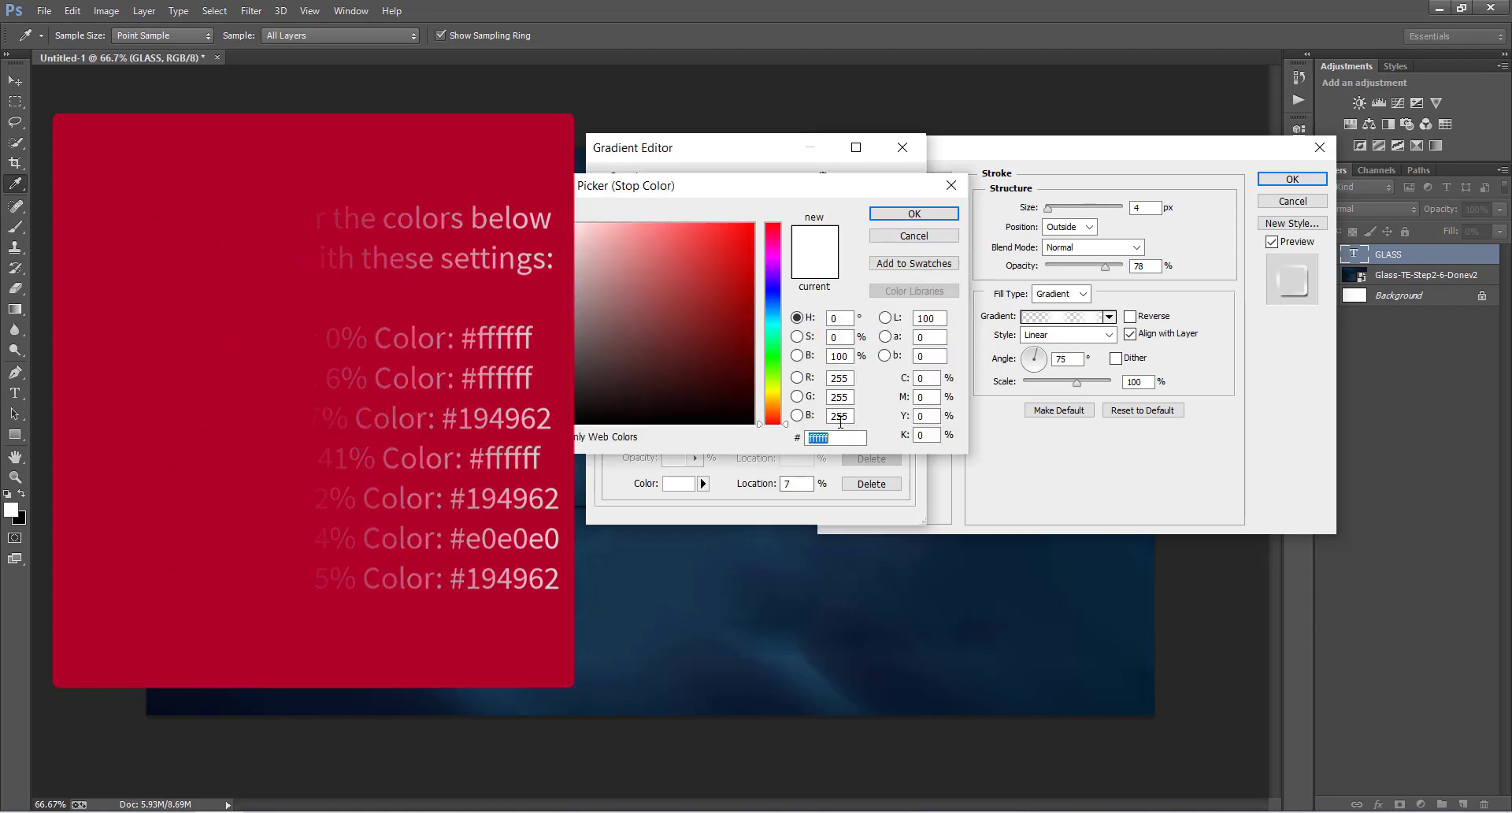
{"action": "type", "text": "194962"}
{"action": "left_click", "coordinate": [911, 214]}
Keep the color stop at location 41% at #ffffff and set the stop at 42% to #194962.
{"action": "double_click", "coordinate": [728, 426]}
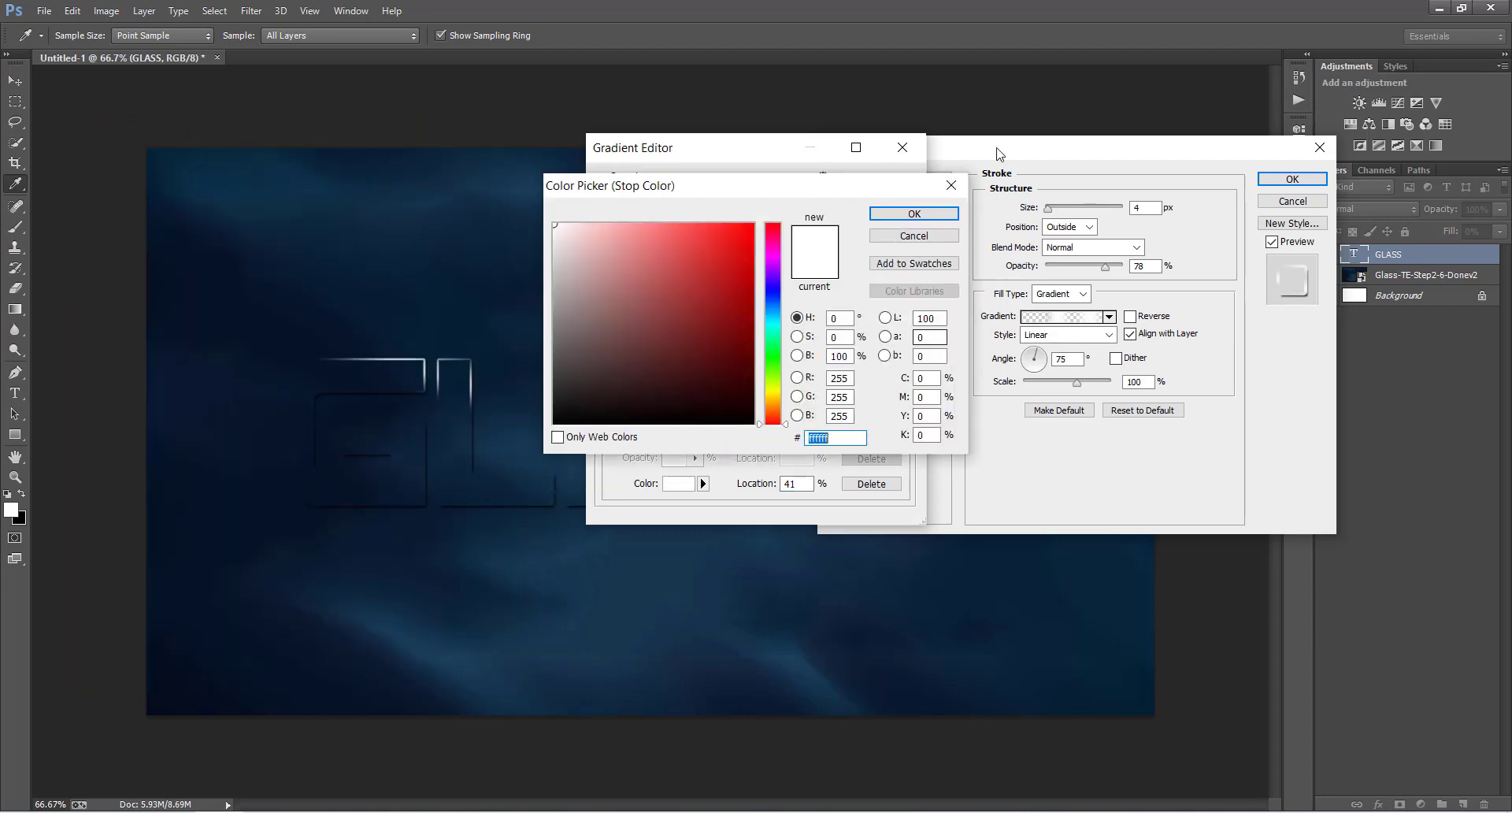
{"action": "left_click", "coordinate": [915, 213]}
{"action": "double_click", "coordinate": [734, 427]}
{"action": "type", "text": "194962"}
{"action": "key", "text": "Return"}
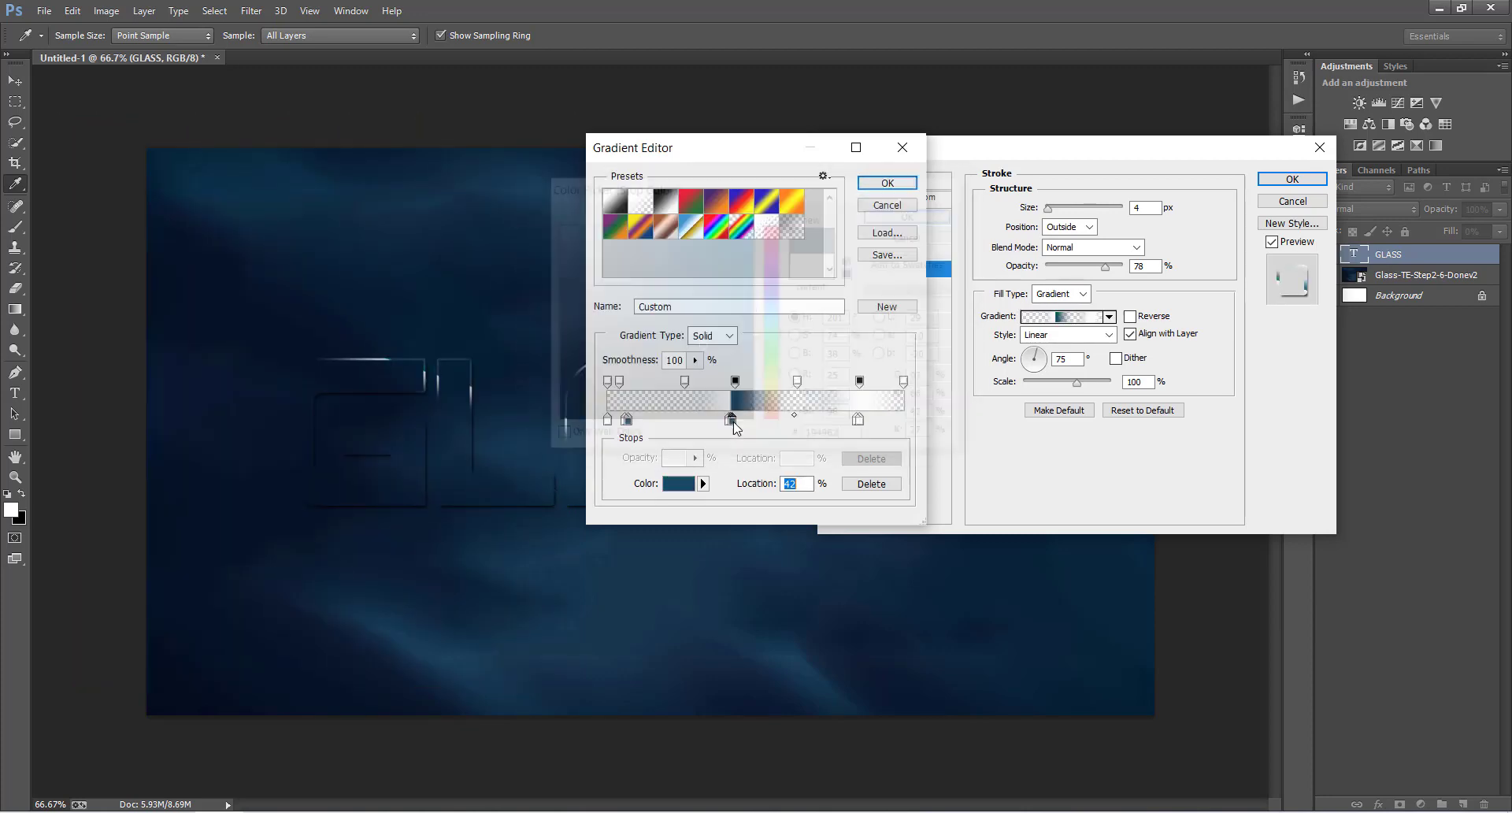
Set the color stop at location 84% to #e0e0e0.
{"action": "double_click", "coordinate": [855, 424]}
{"action": "type", "text": "E0E0E0"}
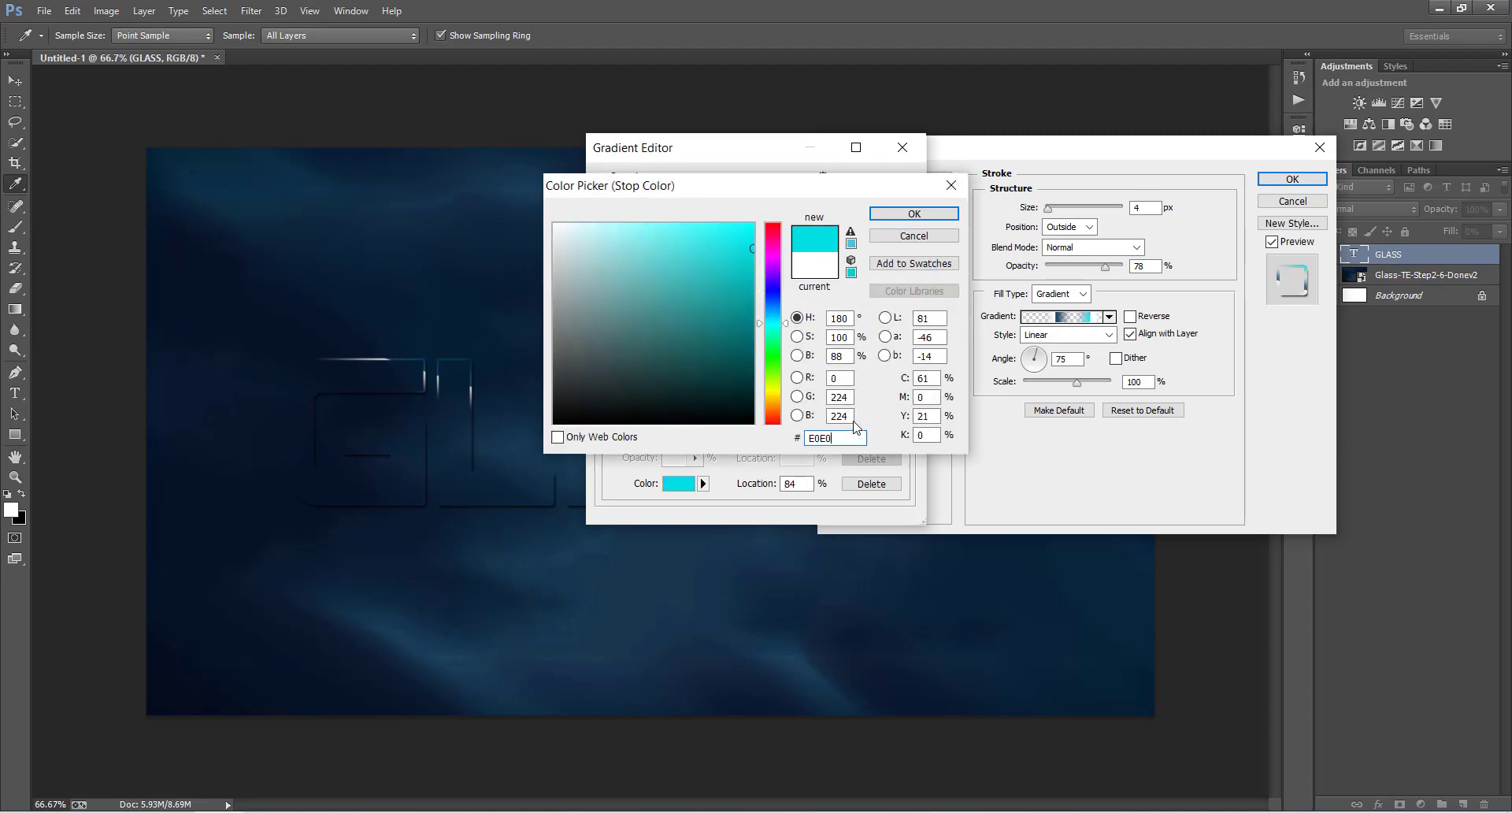
{"action": "key", "text": "Return"}
Set the color stop at location 84% to #194962 and accept the stroke gradient.
{"action": "double_click", "coordinate": [860, 422]}
{"action": "type", "text": "194962"}
{"action": "key", "text": "Return"}
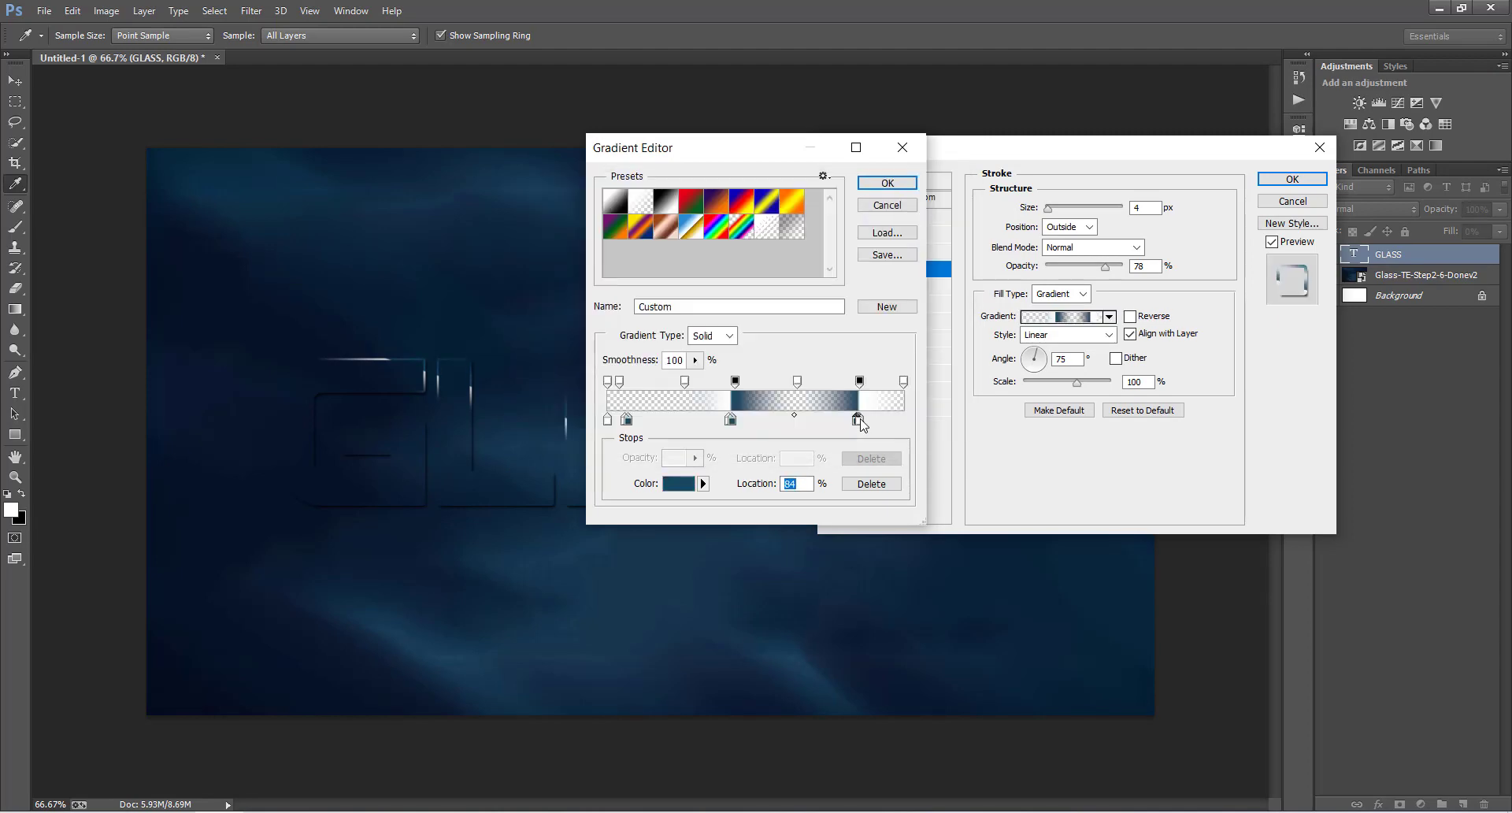
{"action": "left_click", "coordinate": [887, 182]}
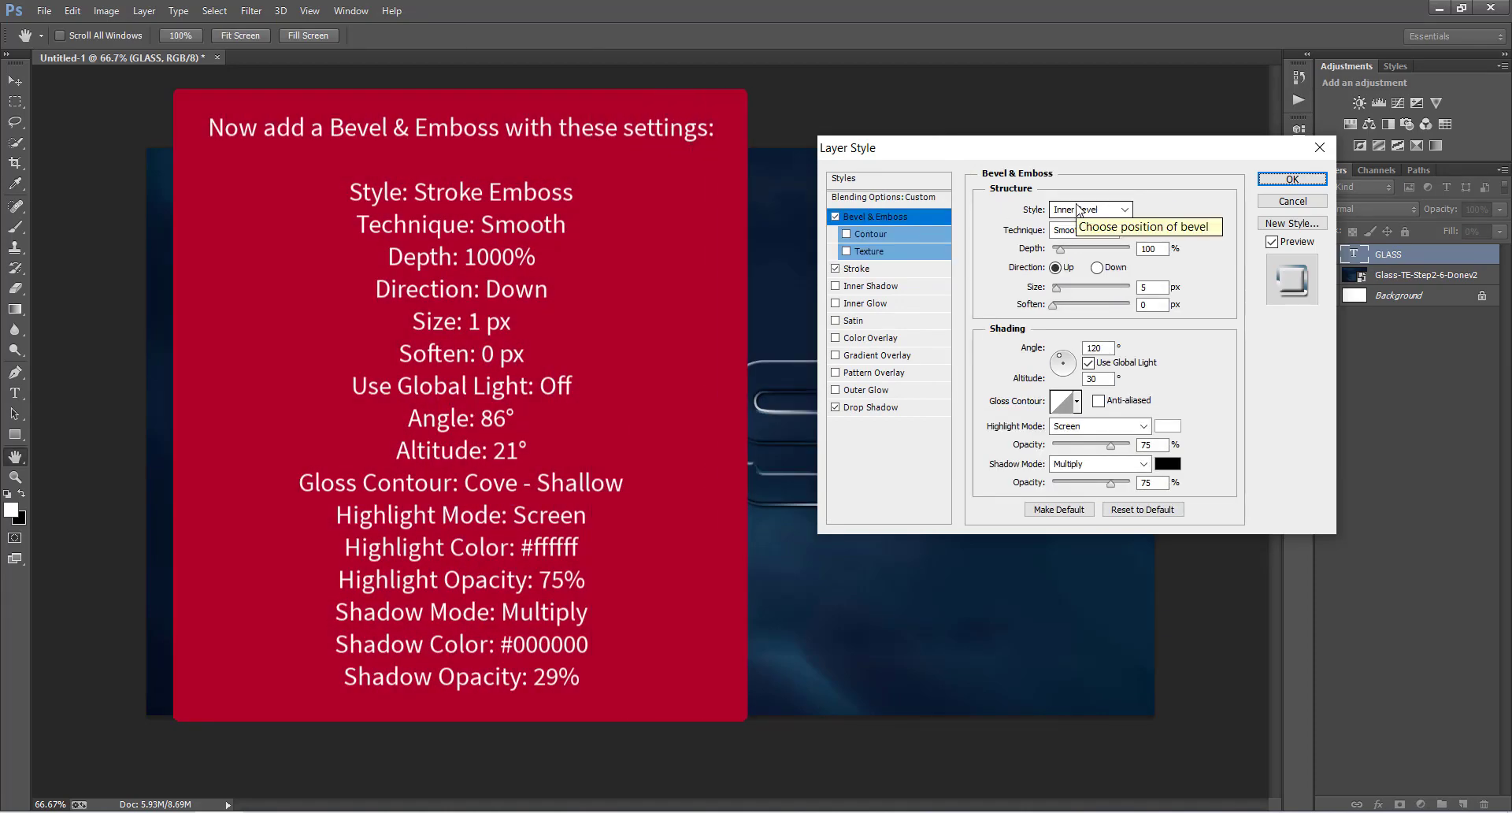
Configure the Bevel & Emboss structure as Stroke Emboss with depth 1000%, direction Down and size 1 px.
{"action": "left_click", "coordinate": [1077, 209]}
{"action": "left_click", "coordinate": [1087, 293]}
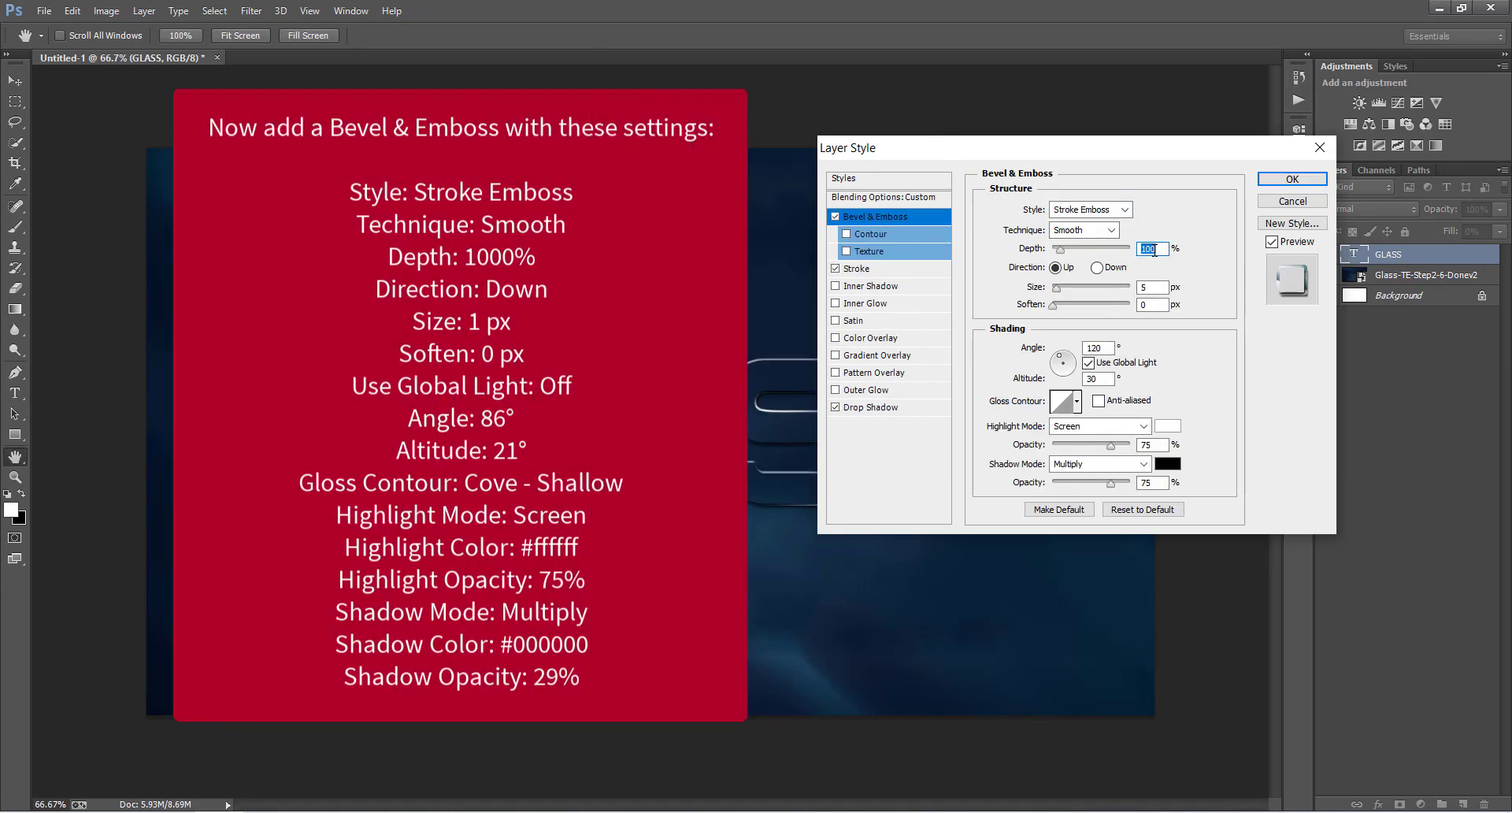
{"action": "left_click", "coordinate": [1102, 268]}
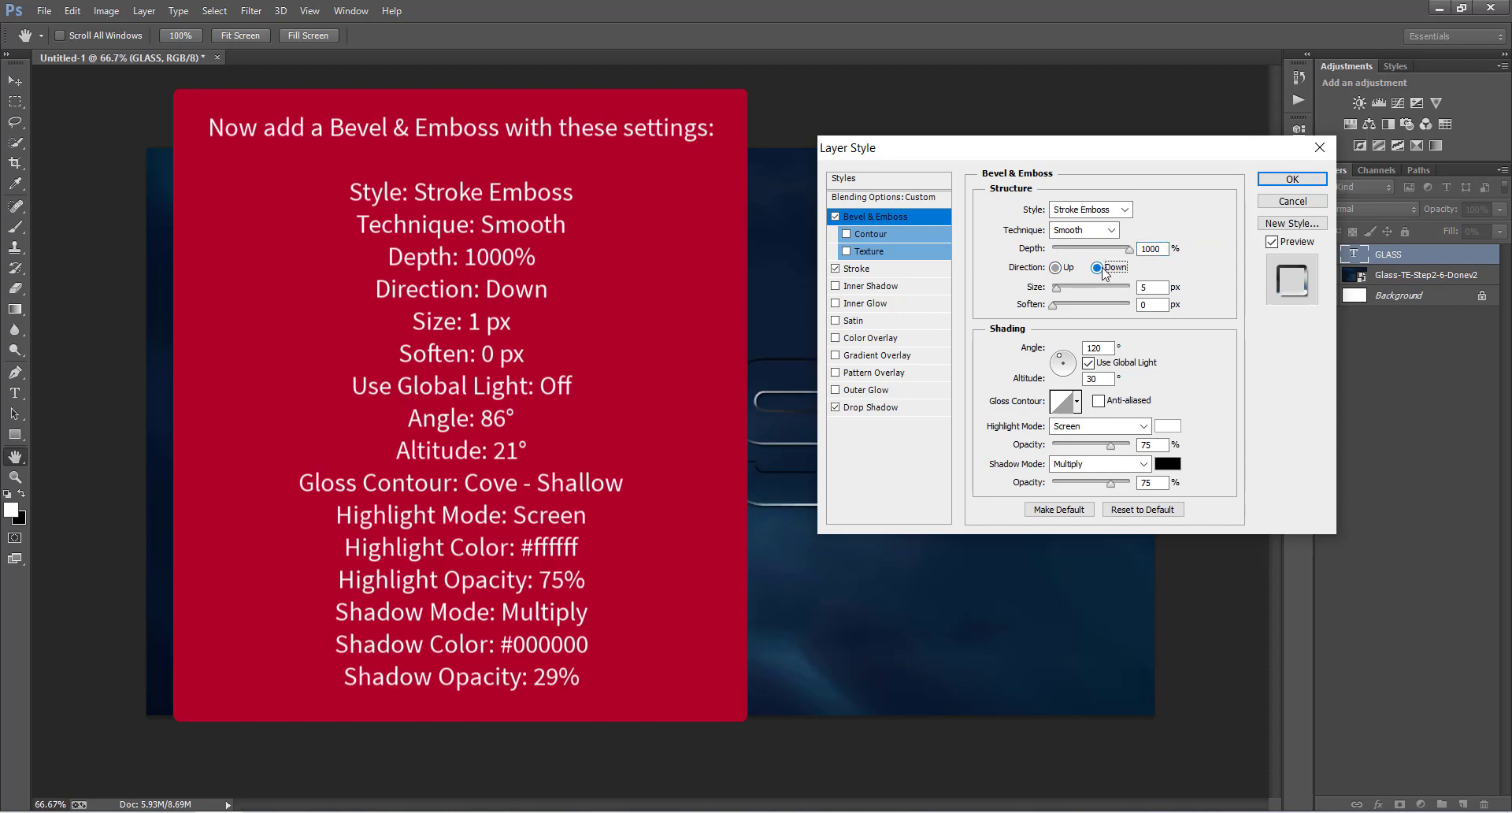
{"action": "double_click", "coordinate": [1152, 287]}
{"action": "type", "text": "1"}
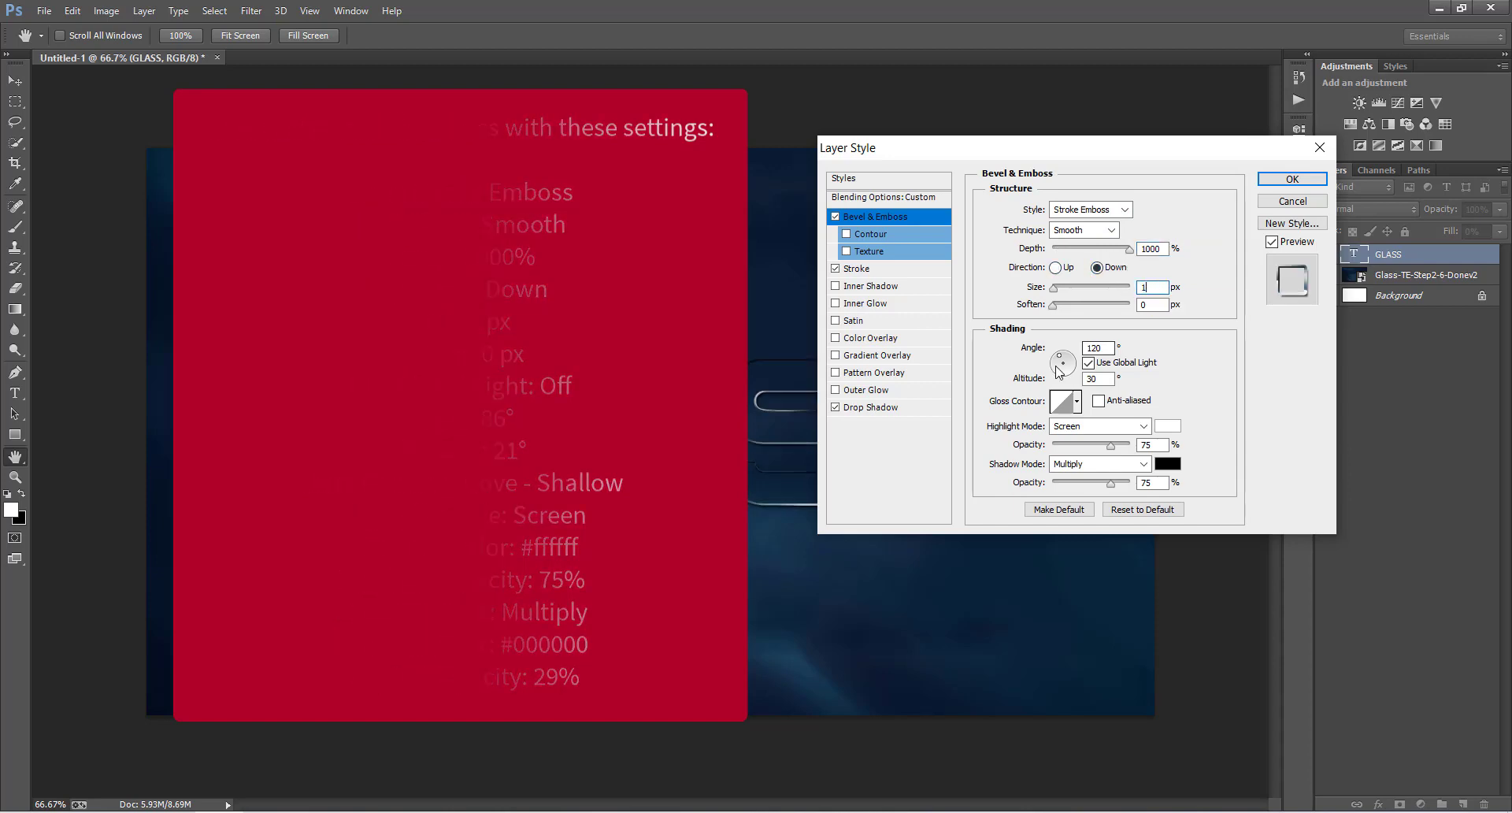
Turn off global light for the bevel and set its shading angle to 86° and altitude to 21°.
{"action": "left_click", "coordinate": [1131, 364]}
{"action": "double_click", "coordinate": [1095, 348]}
{"action": "type", "text": "86"}
{"action": "double_click", "coordinate": [1093, 379]}
{"action": "type", "text": "21"}
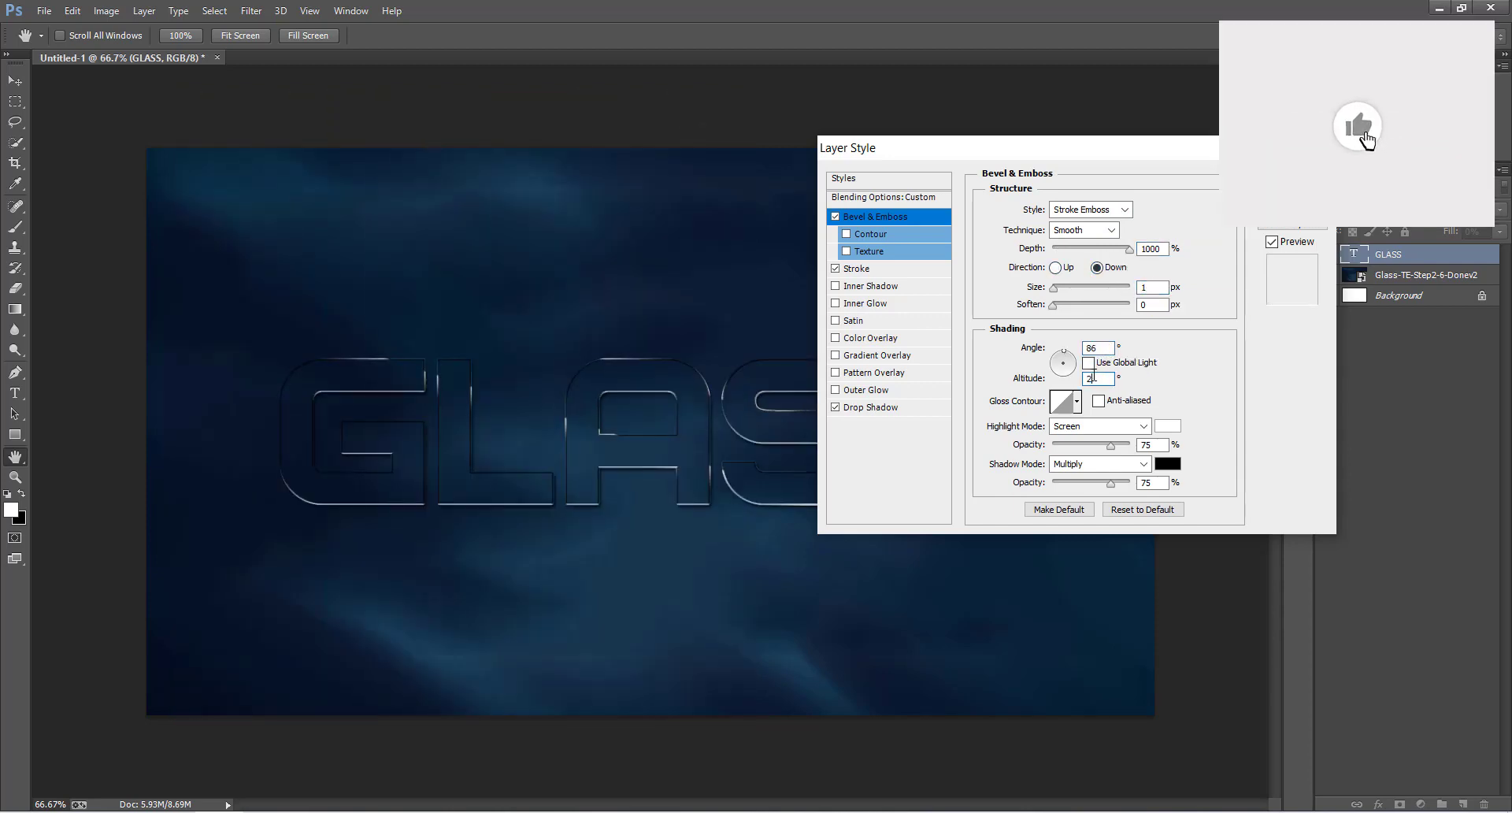
Set the bevel's gloss contour to Cove - Shallow and enable anti-aliasing for it.
{"action": "left_click", "coordinate": [1078, 405]}
{"action": "left_click", "coordinate": [1087, 437]}
{"action": "left_click", "coordinate": [1140, 405]}
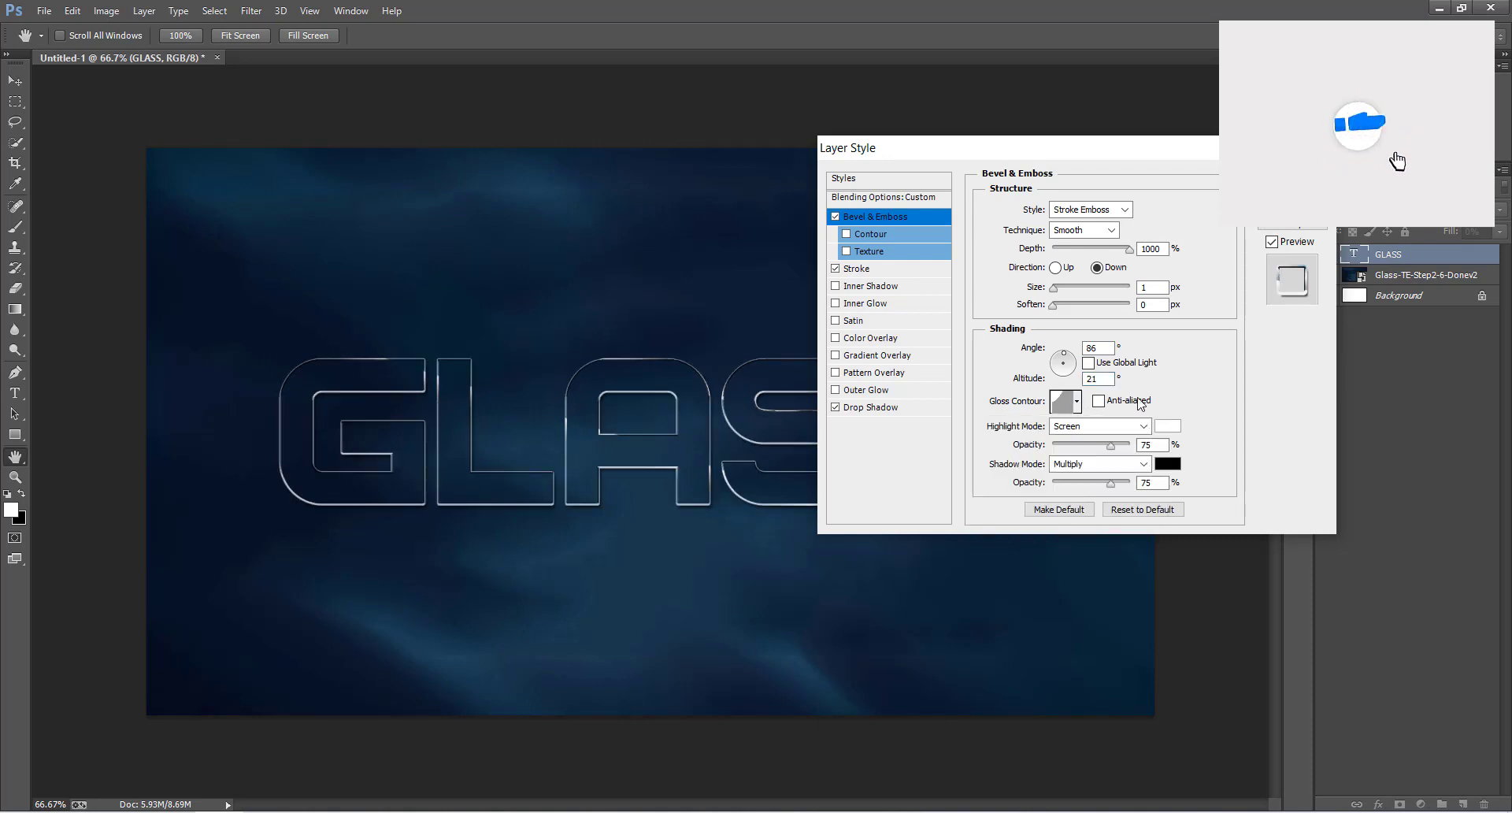
{"action": "left_click", "coordinate": [1122, 402]}
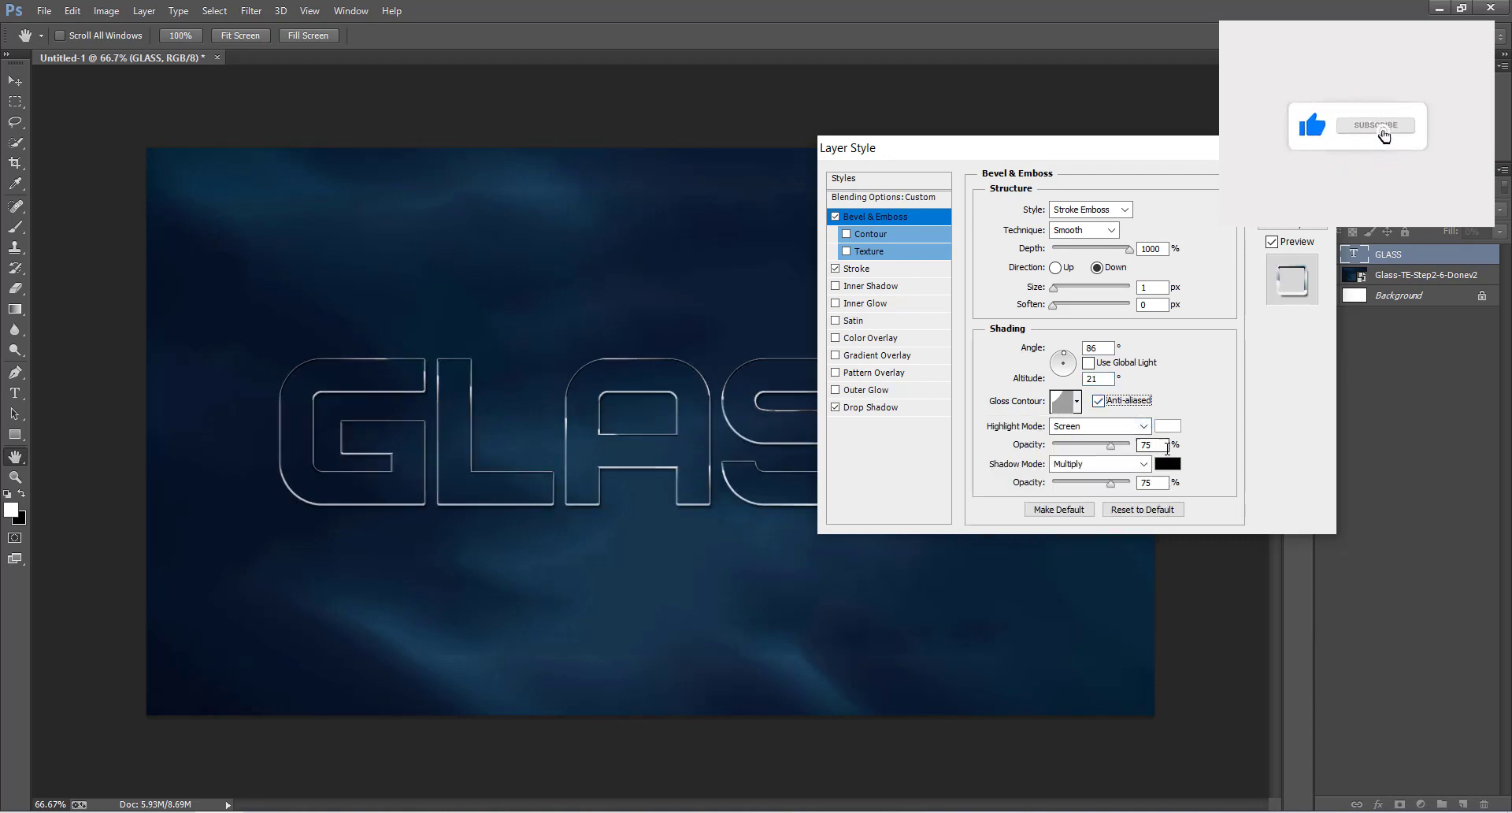
Set the bevel's shadow opacity to 29% and enable its Contour effect with anti-aliasing.
{"action": "double_click", "coordinate": [1156, 486]}
{"action": "type", "text": "29"}
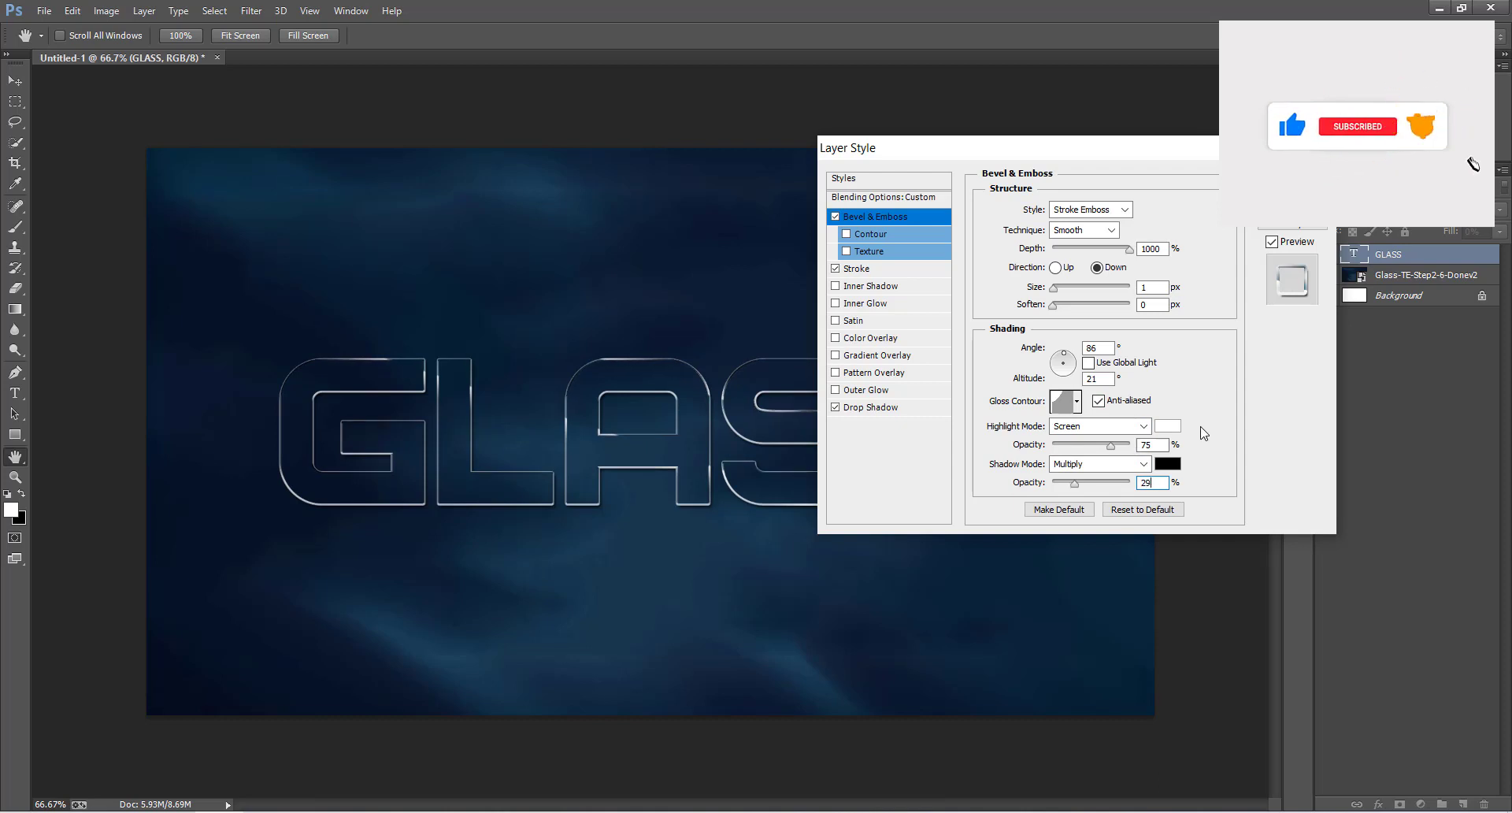
{"action": "left_click", "coordinate": [910, 235]}
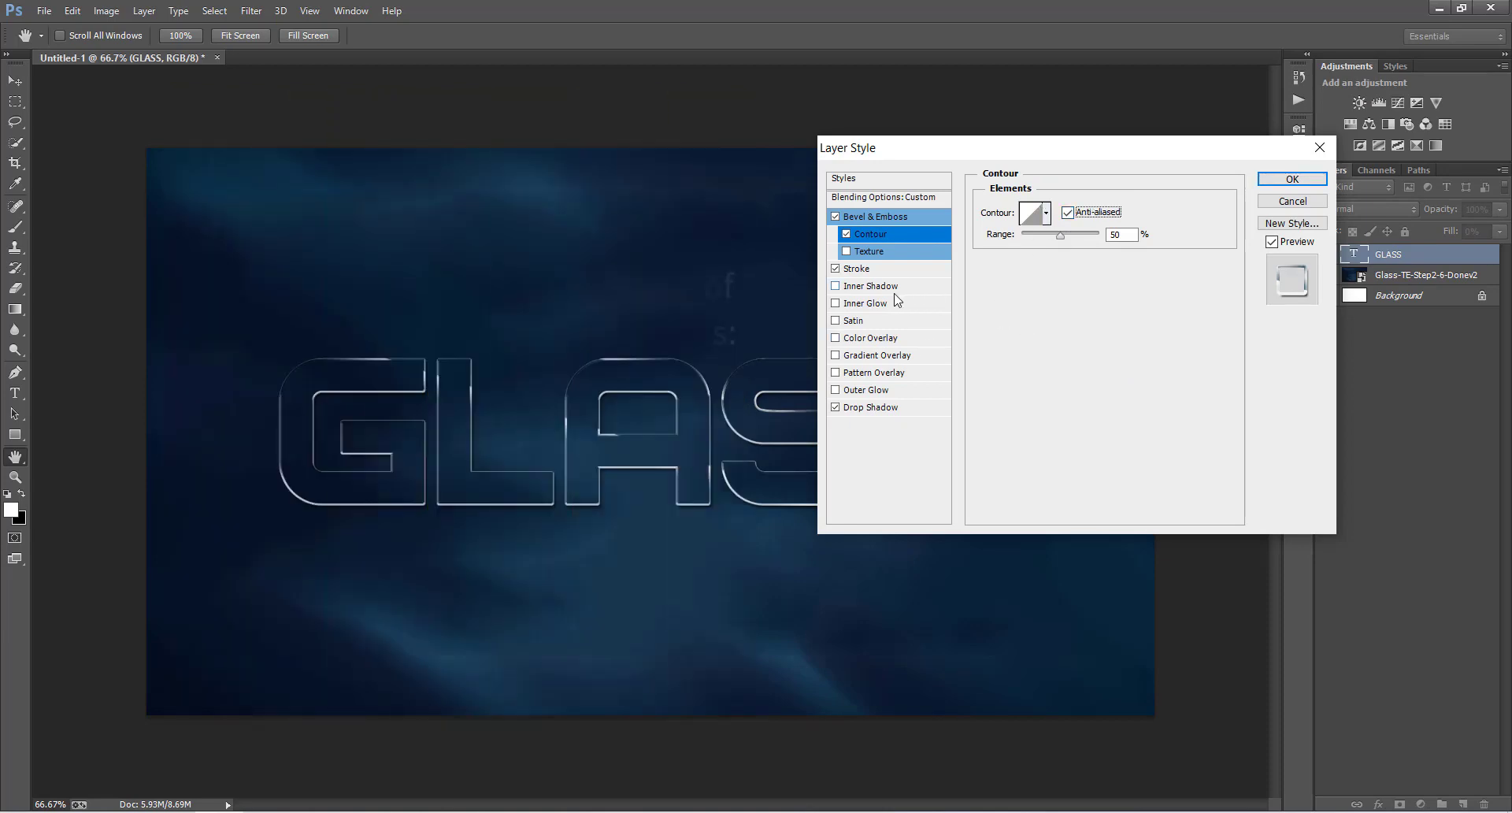
Add an Inner Glow in Normal blend mode with color #fdfdfd and a size of 2 px.
{"action": "left_click", "coordinate": [896, 302]}
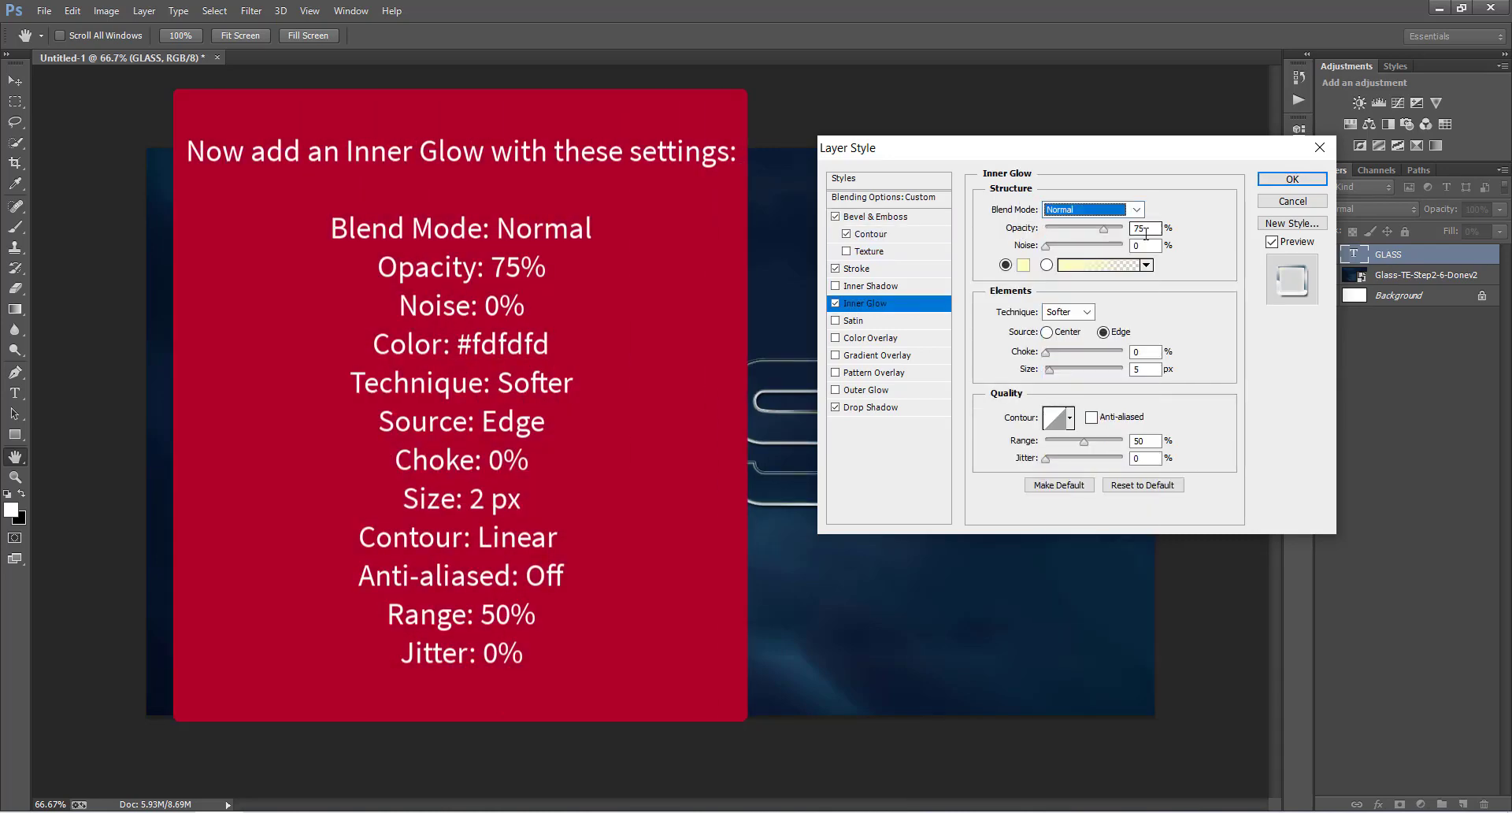
{"action": "left_click", "coordinate": [1023, 267]}
{"action": "type", "text": "fdfdfd"}
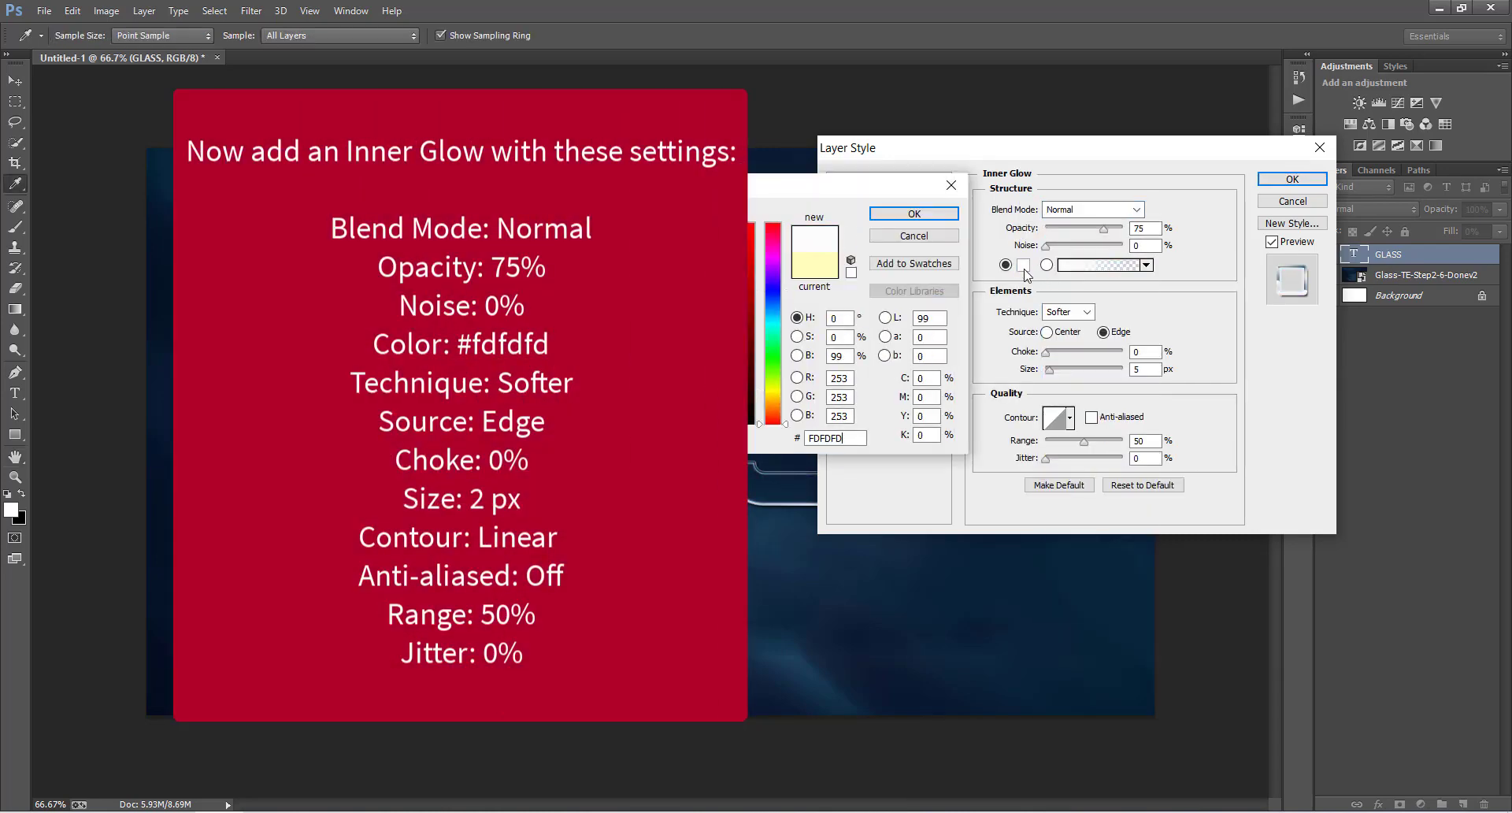
{"action": "key", "text": "Return"}
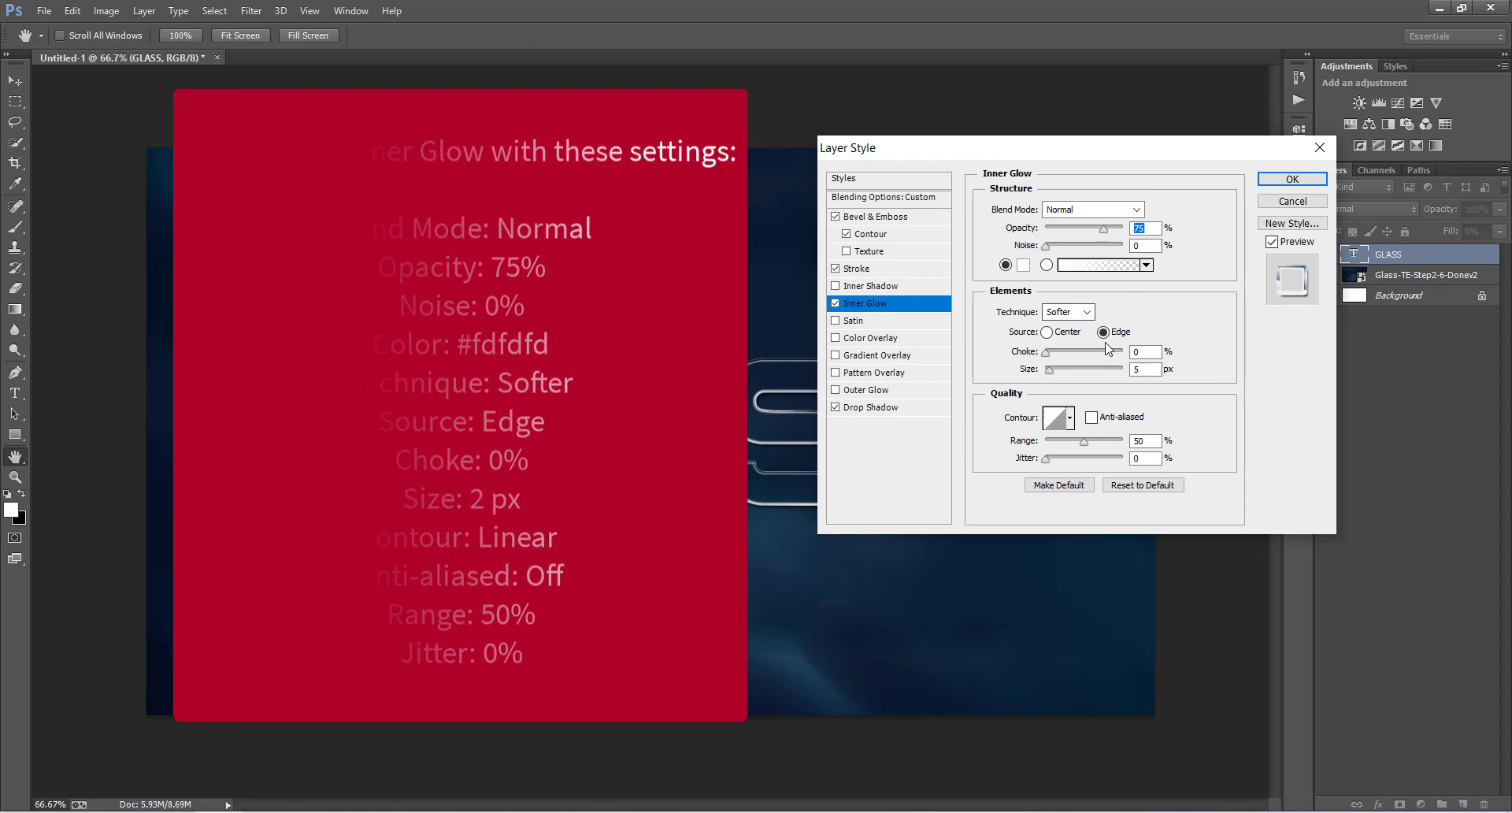
{"action": "double_click", "coordinate": [1144, 369]}
{"action": "type", "text": "2"}
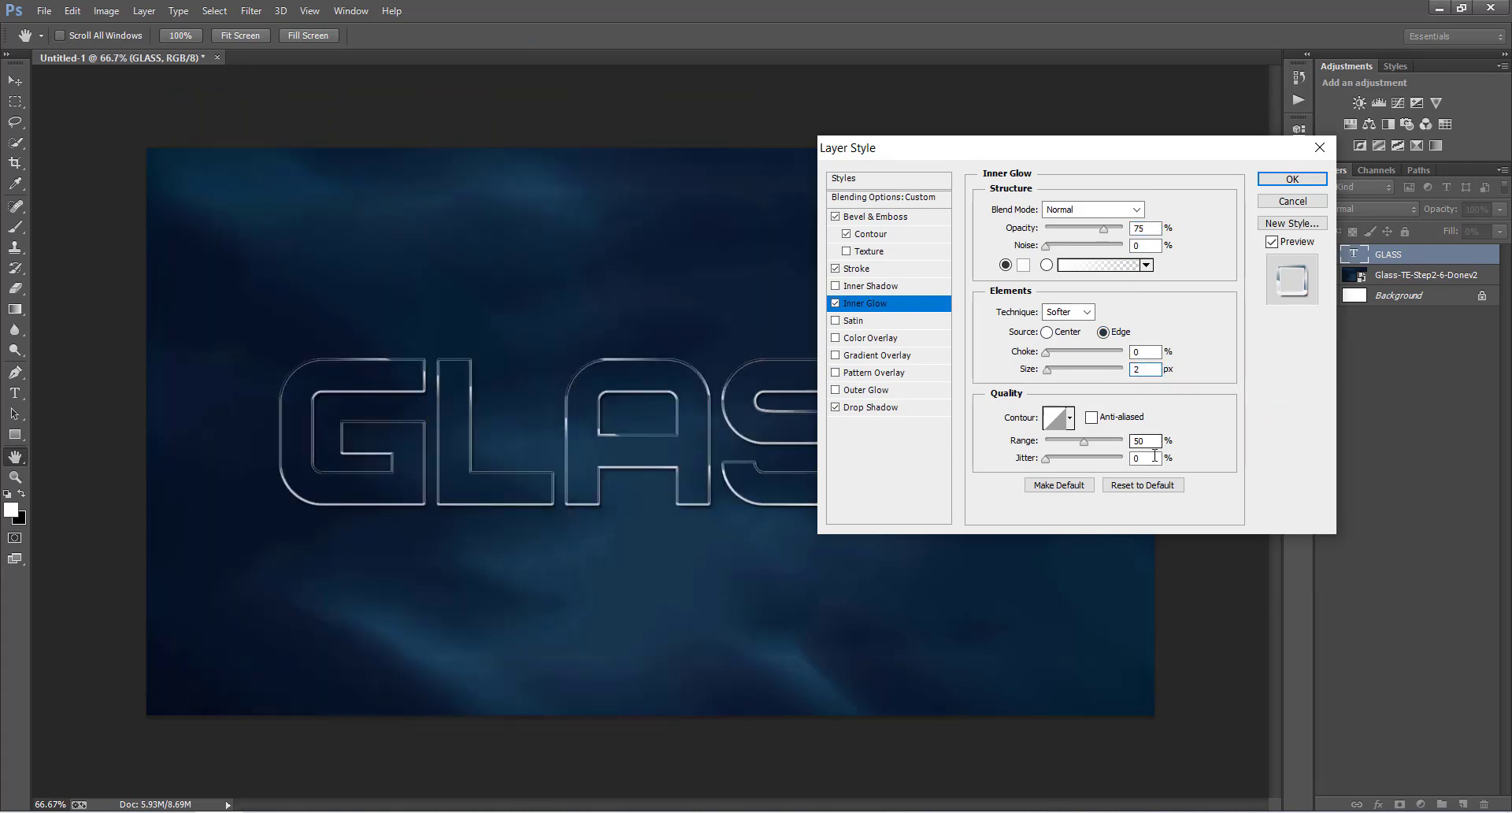
Add an Outer Glow with Normal blend mode, 72% opacity and color #b0f1ff.
{"action": "left_click", "coordinate": [866, 389]}
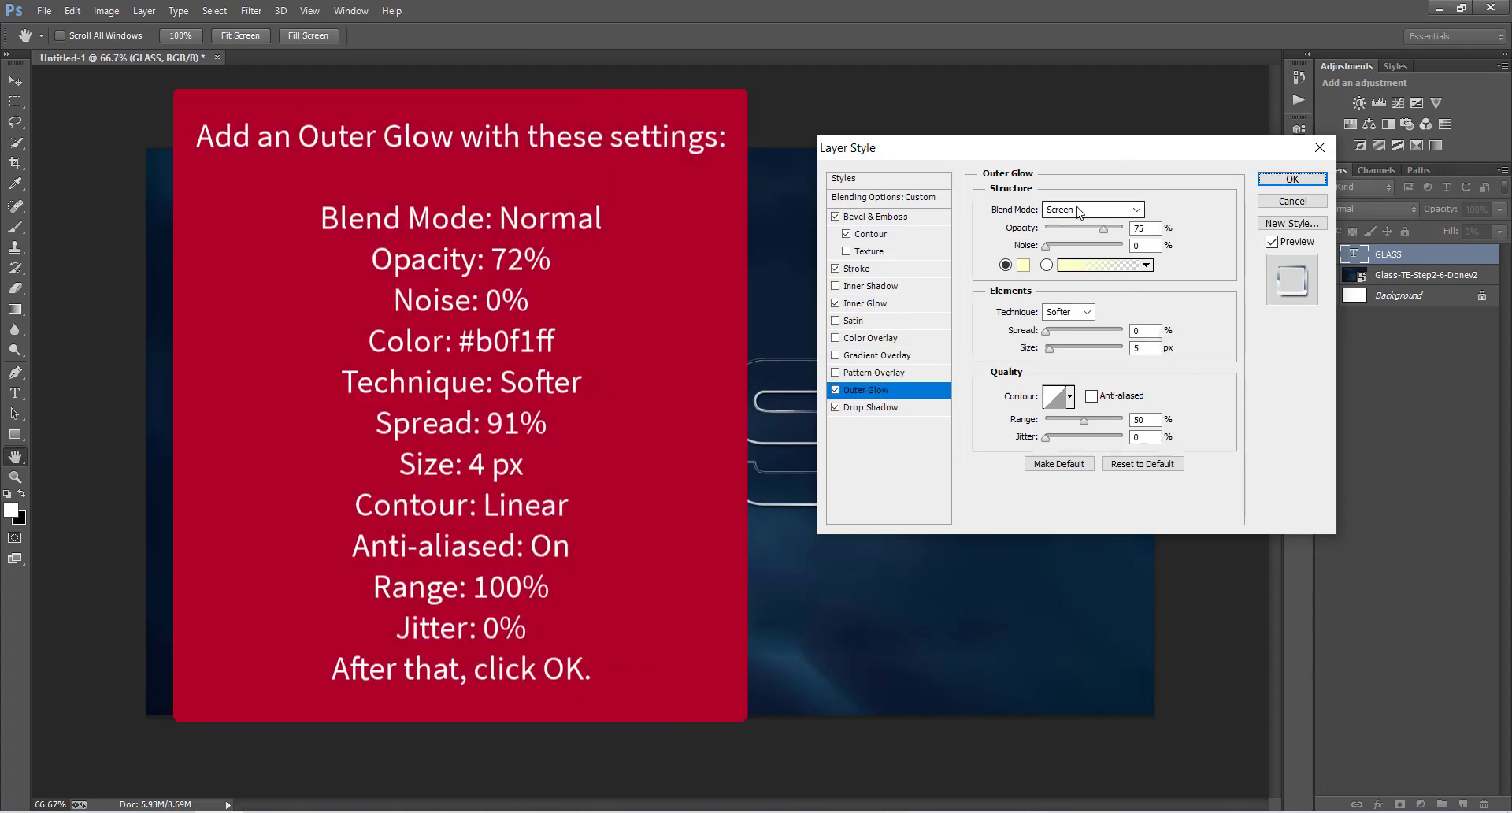
{"action": "left_click", "coordinate": [1079, 211]}
{"action": "left_click", "coordinate": [1067, 211]}
{"action": "double_click", "coordinate": [1139, 228]}
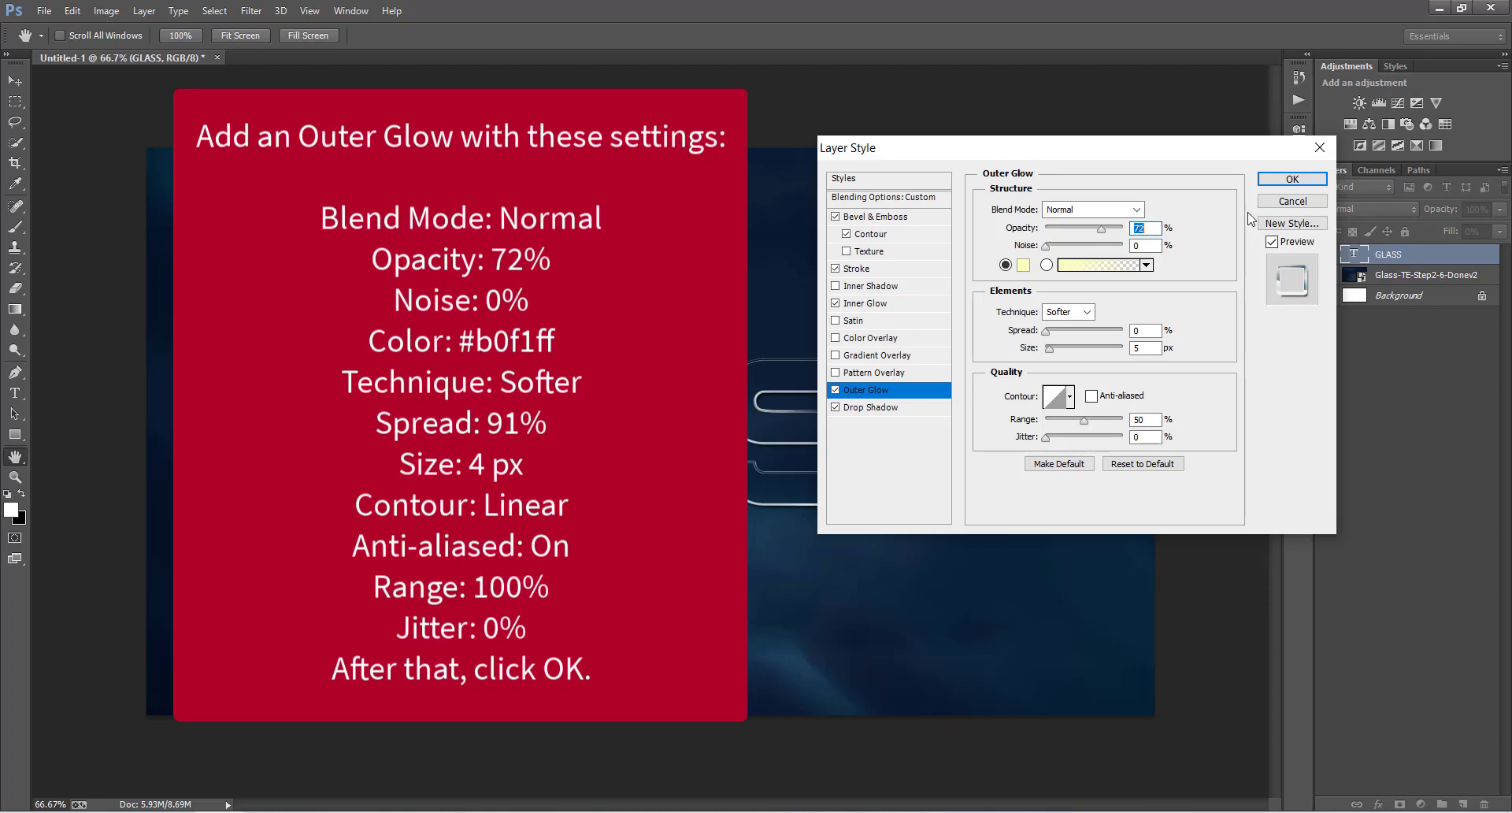
{"action": "left_click", "coordinate": [1023, 266]}
{"action": "type", "text": "B0"}
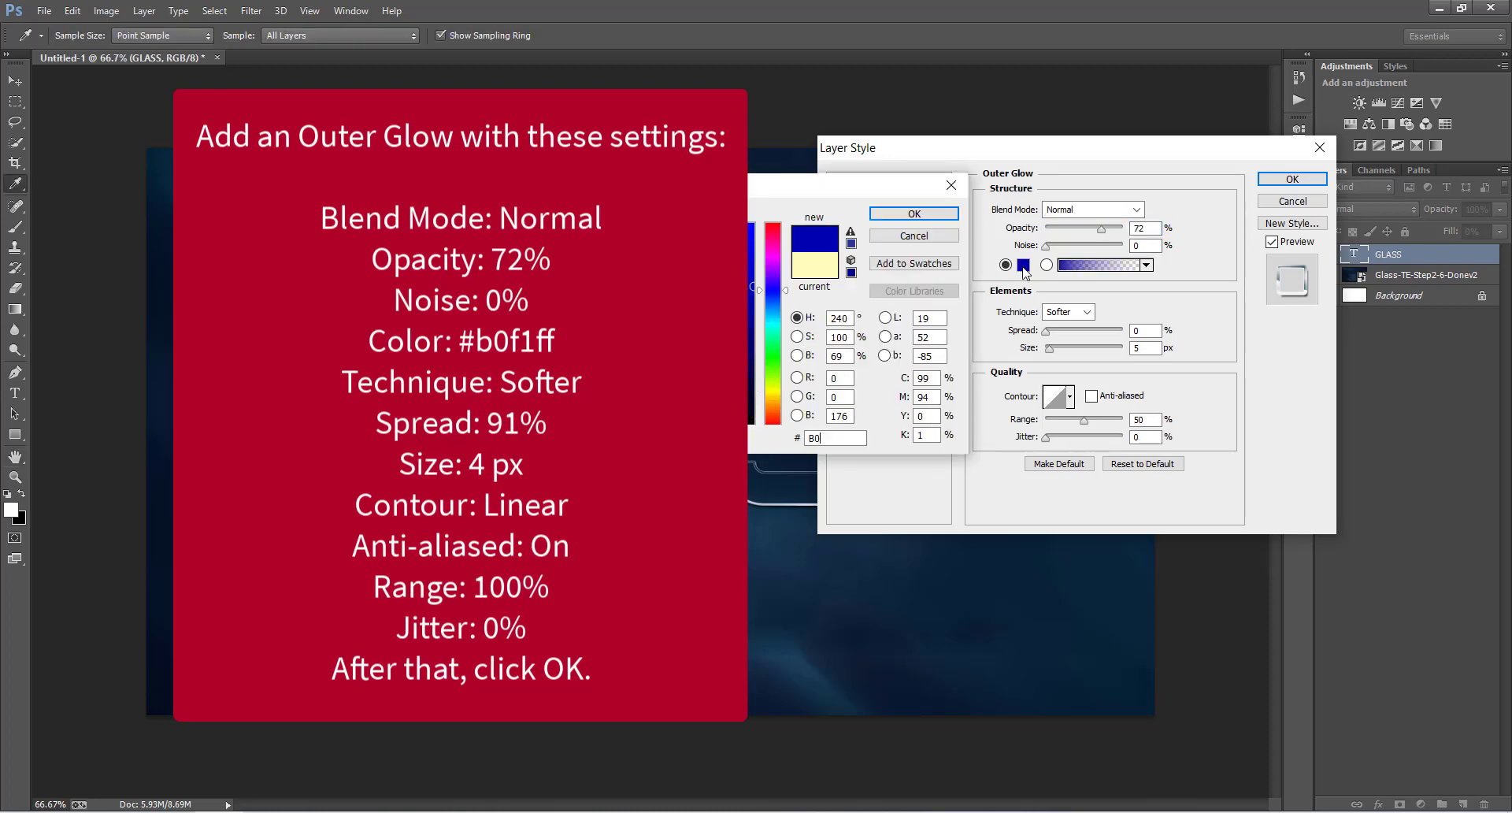
{"action": "type", "text": "F1ff"}
{"action": "key", "text": "Return"}
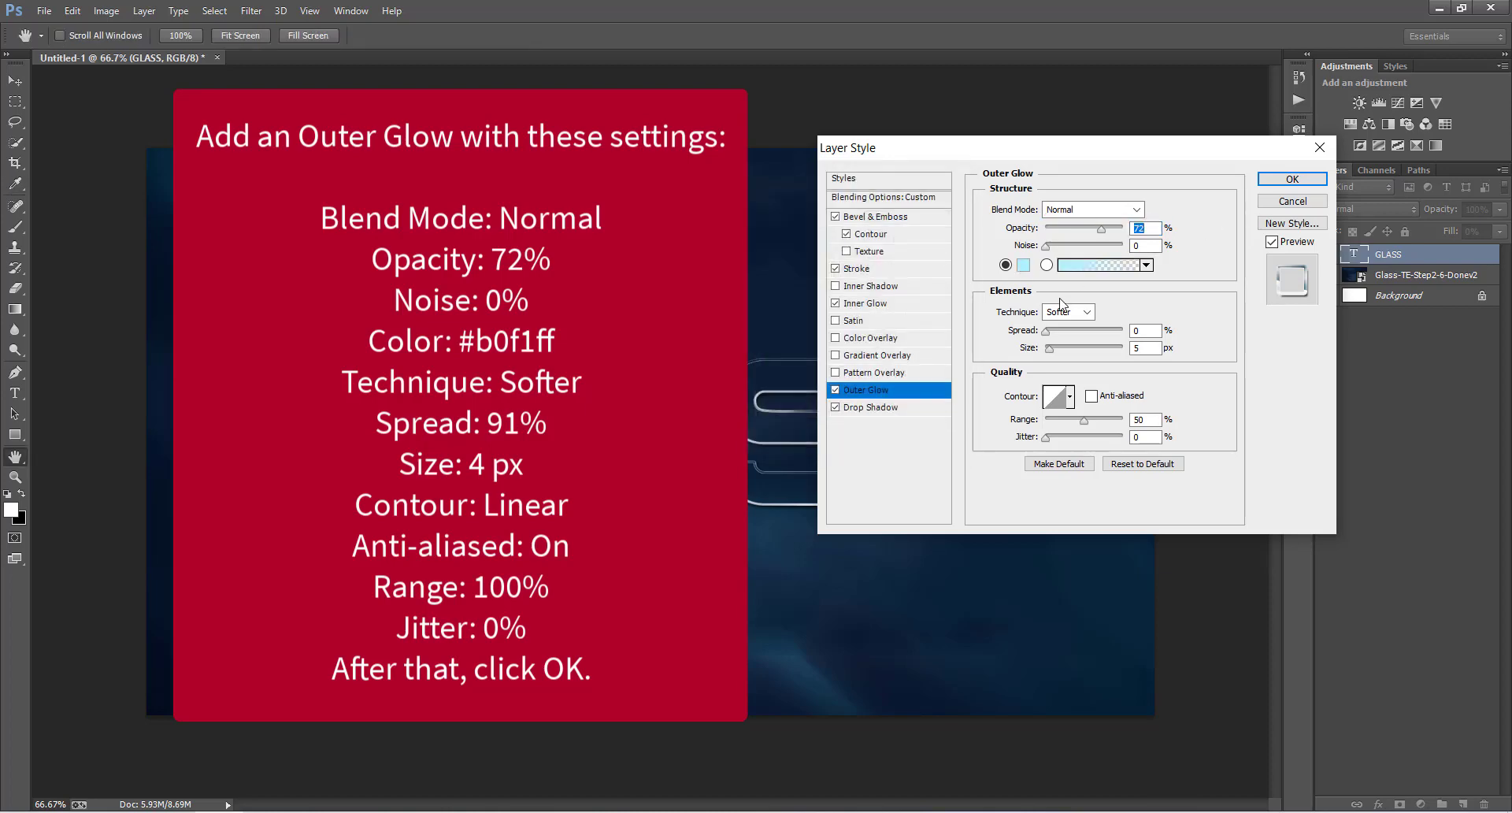
Set the Outer Glow to spread 91%, size 4 px, anti-aliased and range 100%, and apply the layer style.
{"action": "double_click", "coordinate": [1144, 330]}
{"action": "type", "text": "91"}
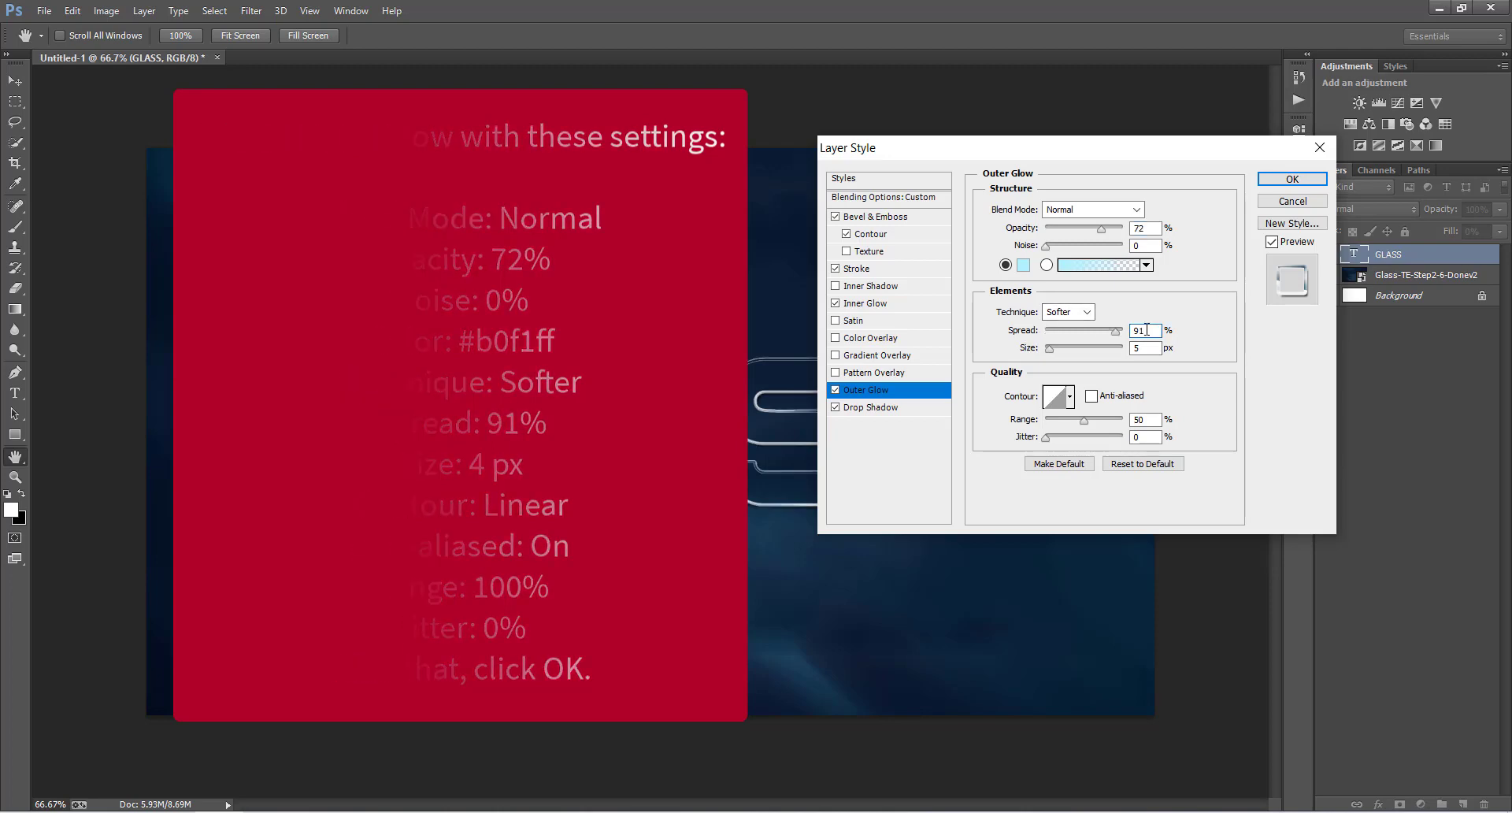
{"action": "double_click", "coordinate": [1144, 348]}
{"action": "type", "text": "4"}
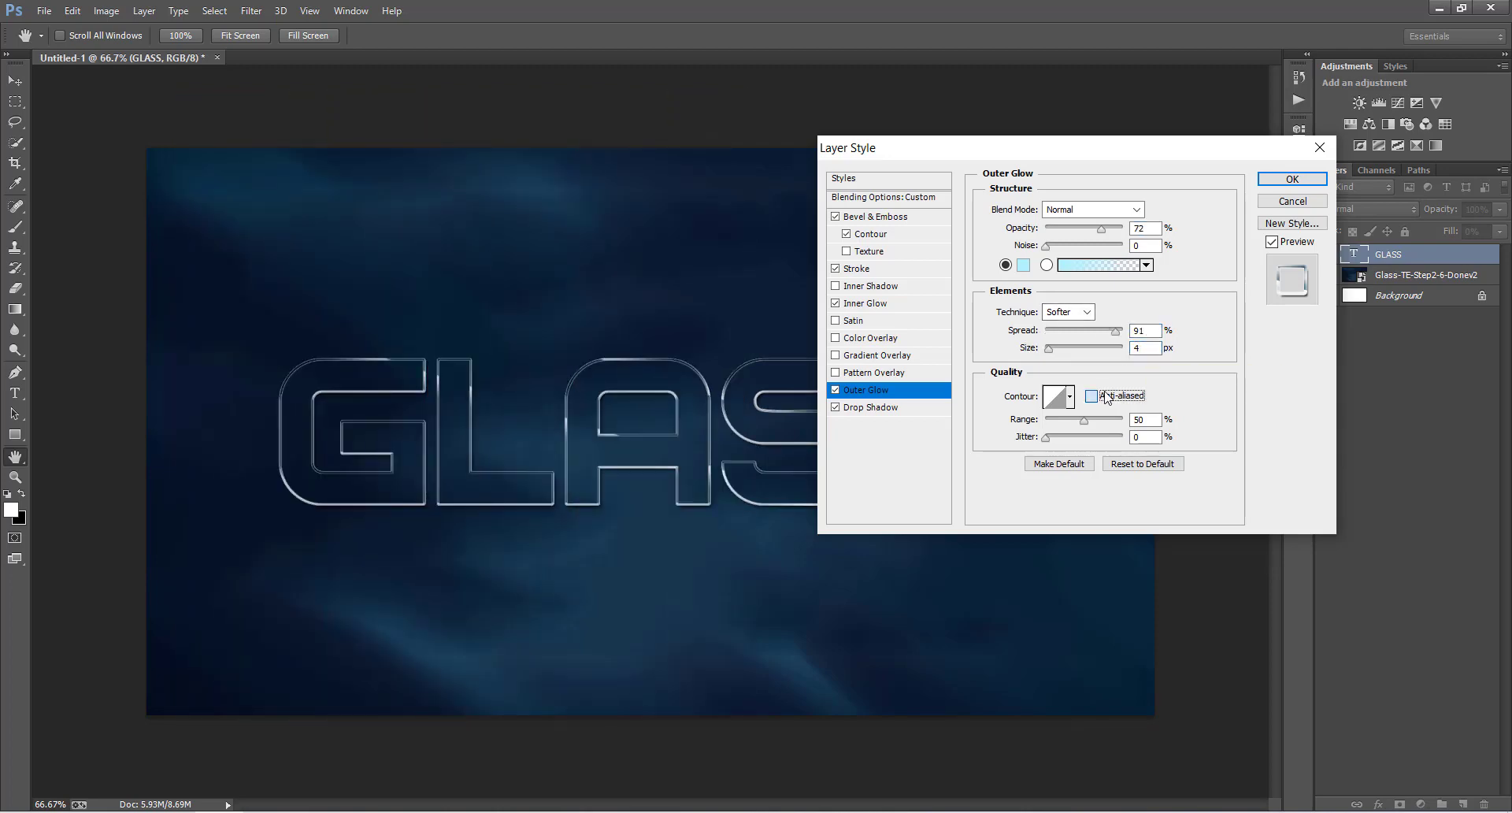
{"action": "left_click", "coordinate": [1107, 396]}
{"action": "left_click_drag", "start_coordinate": [1084, 421], "coordinate": [1201, 418]}
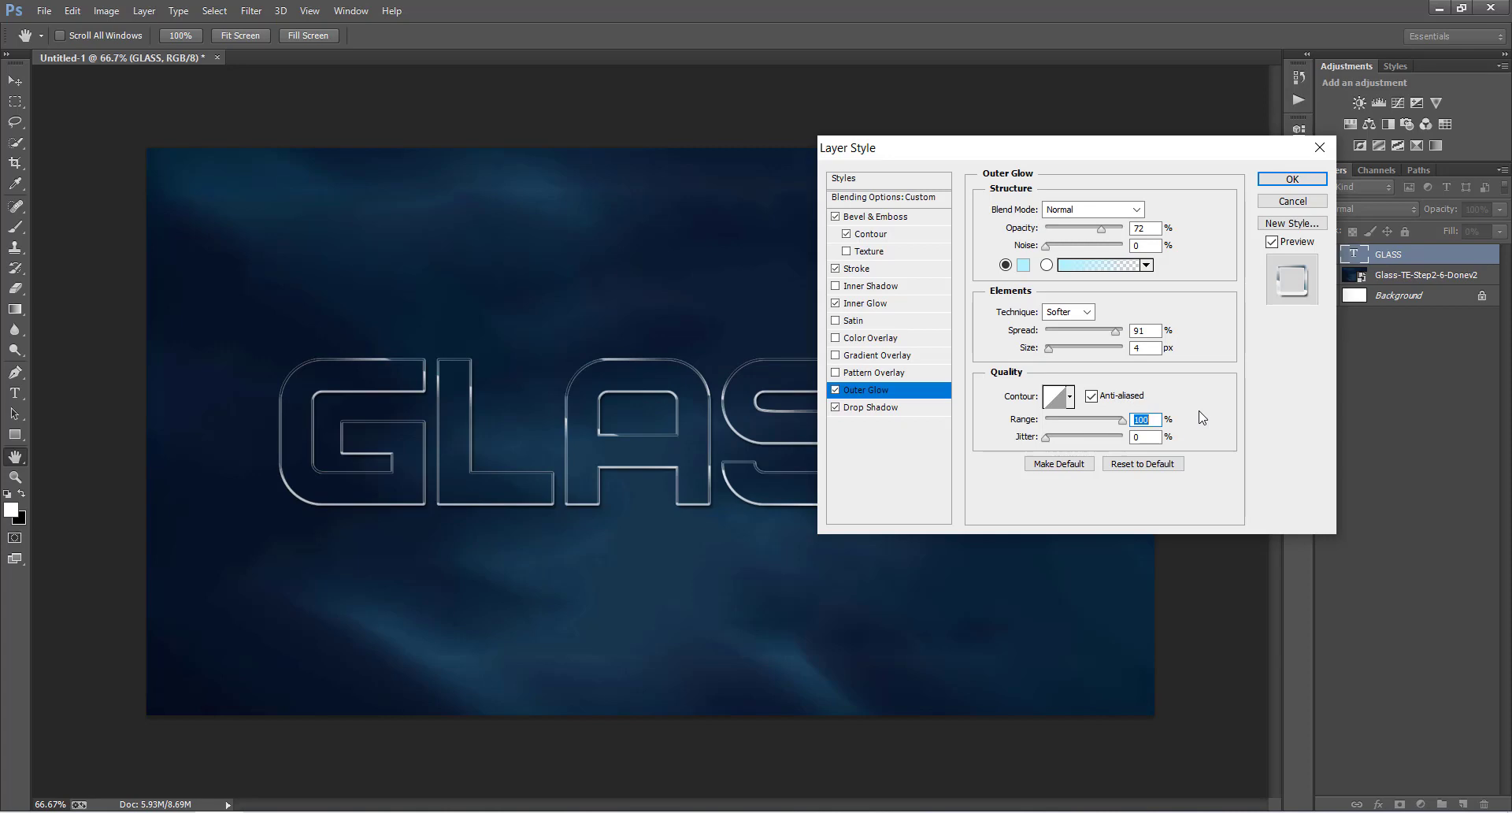
{"action": "left_click", "coordinate": [1278, 180]}
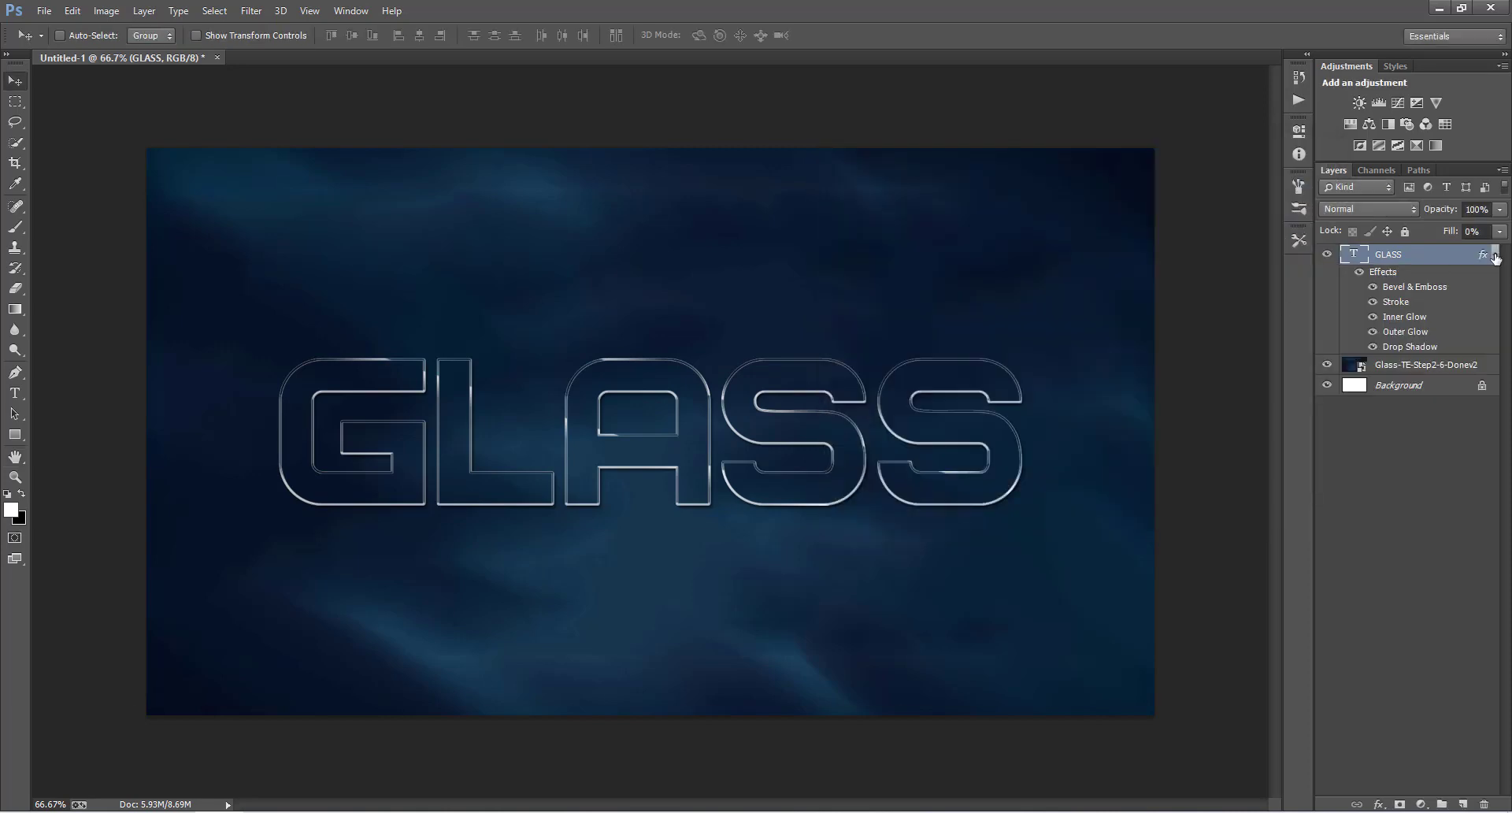
Collapse the GLASS layer's effects list, duplicate the layer and rename the copy GLASS 2.
{"action": "left_click", "coordinate": [1494, 254]}
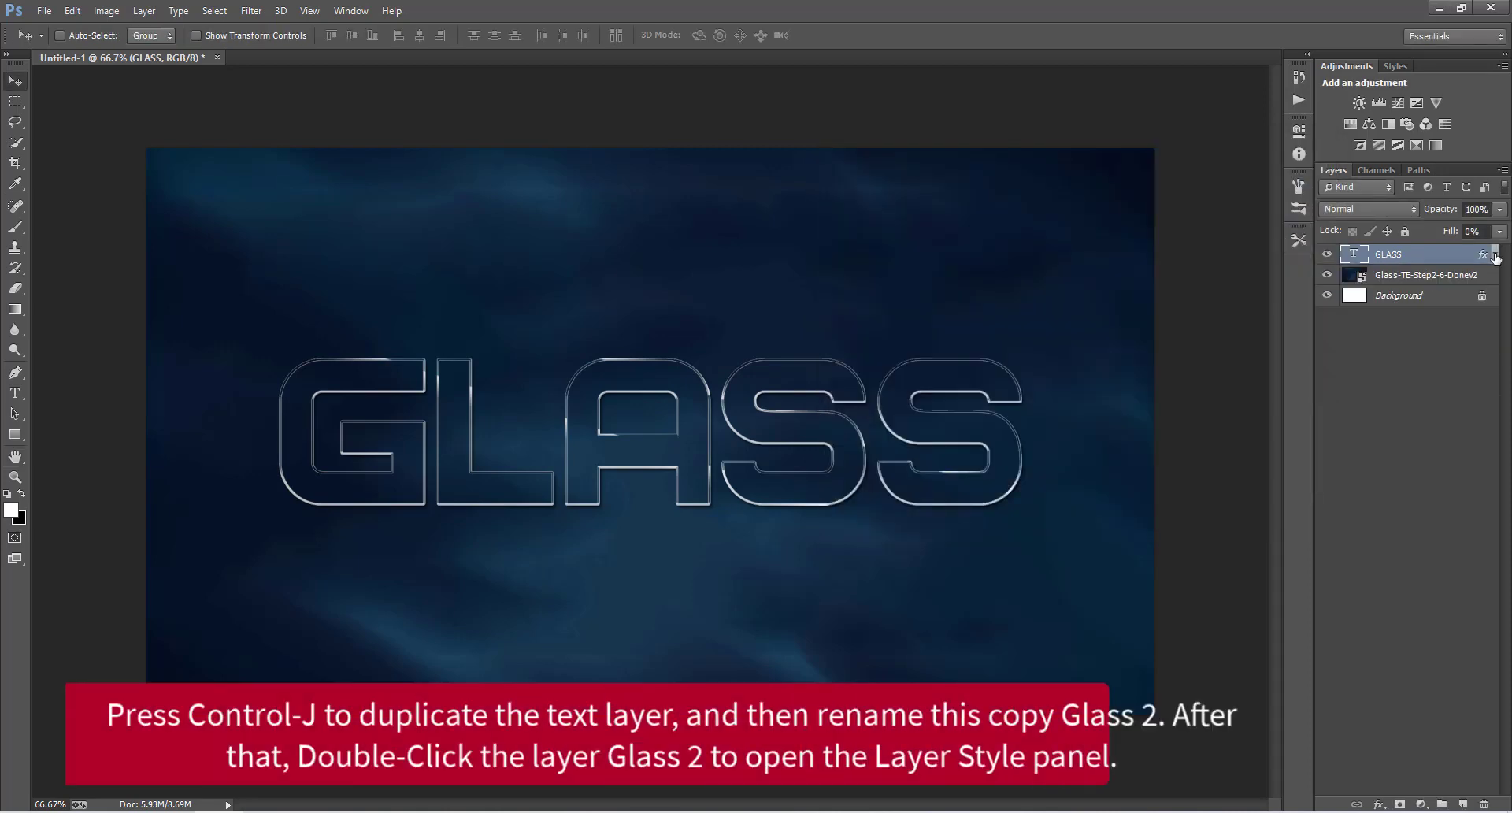
{"action": "key", "text": "ctrl+j"}
{"action": "double_click", "coordinate": [1410, 254]}
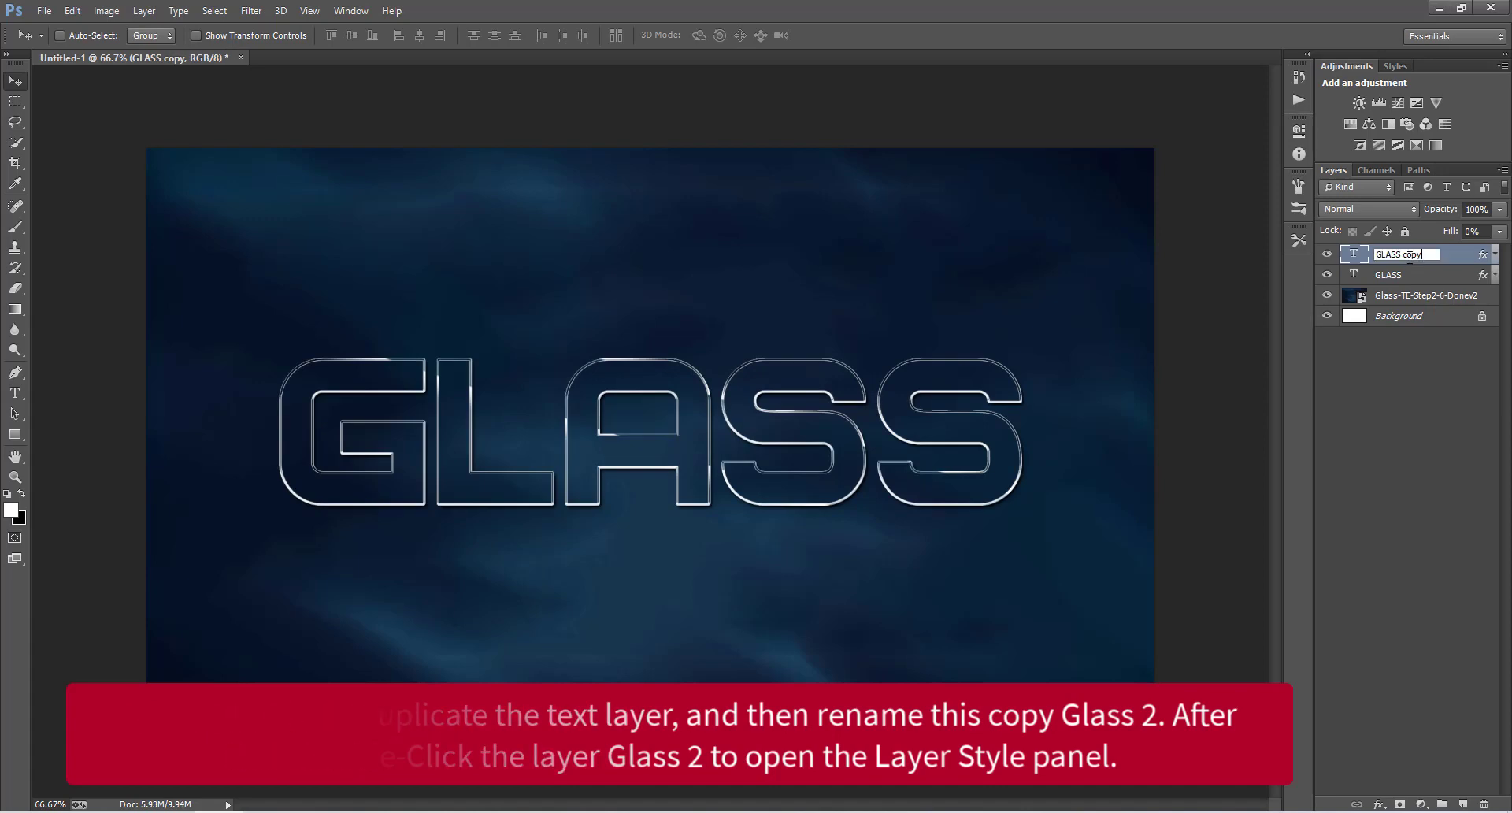
{"action": "type", "text": "GLASS 2"}
{"action": "key", "text": "Return"}
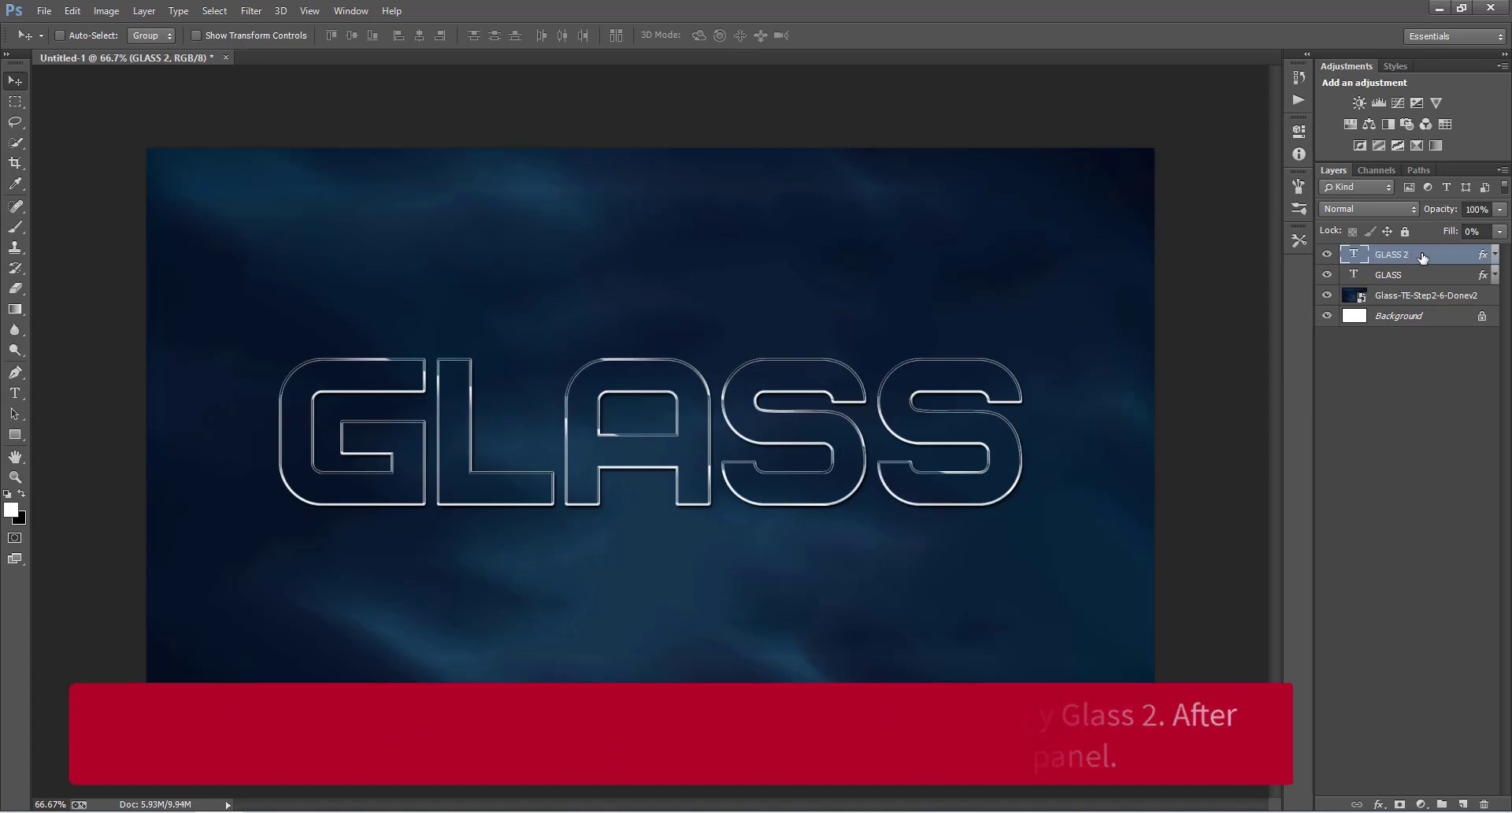
Add a linear Gradient Overlay to the GLASS 2 layer and set the gradient's first color stop to #40006e.
{"action": "double_click", "coordinate": [1484, 255]}
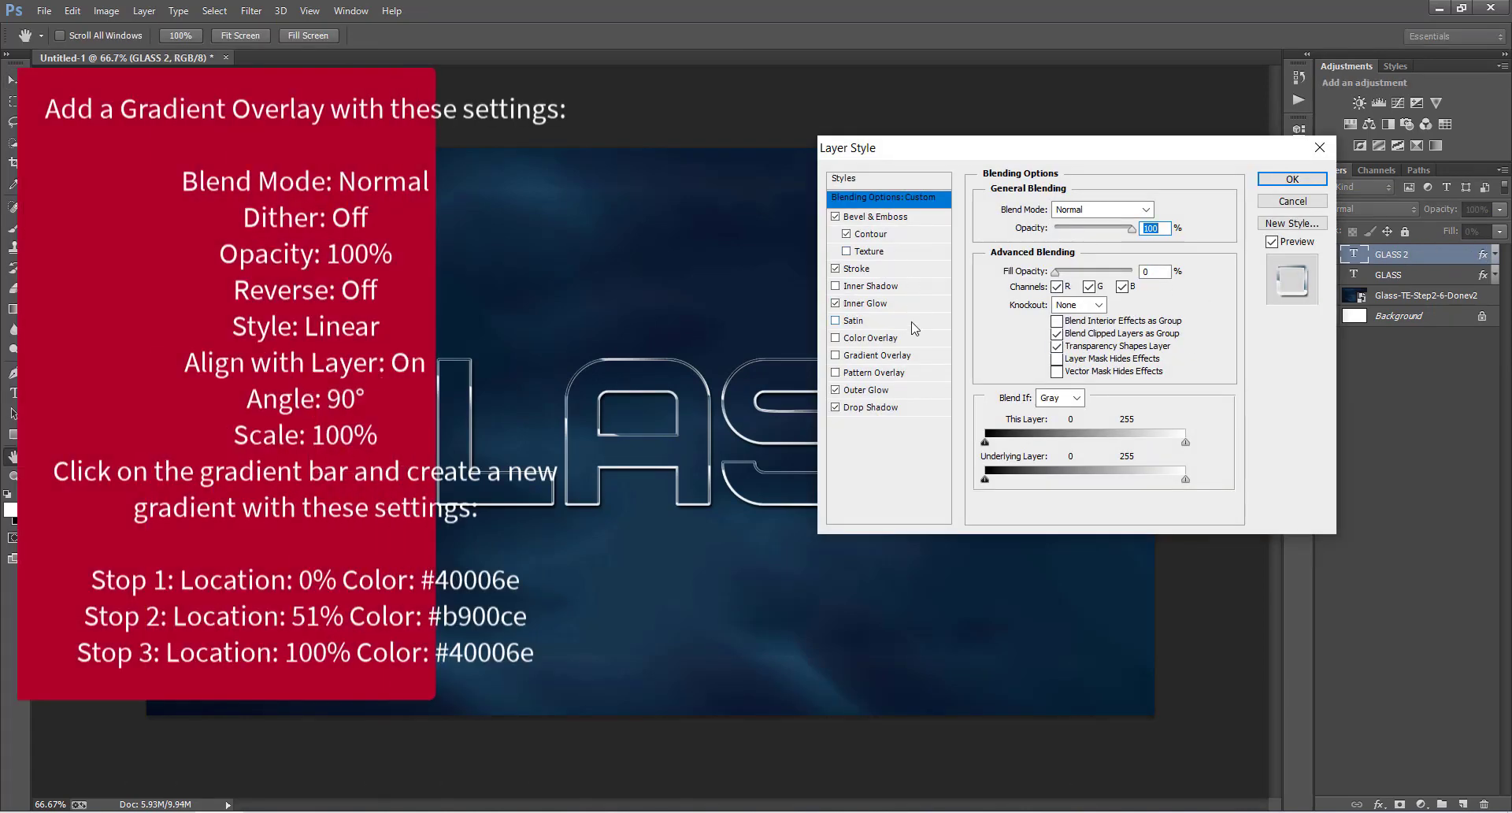
{"action": "left_click", "coordinate": [876, 356]}
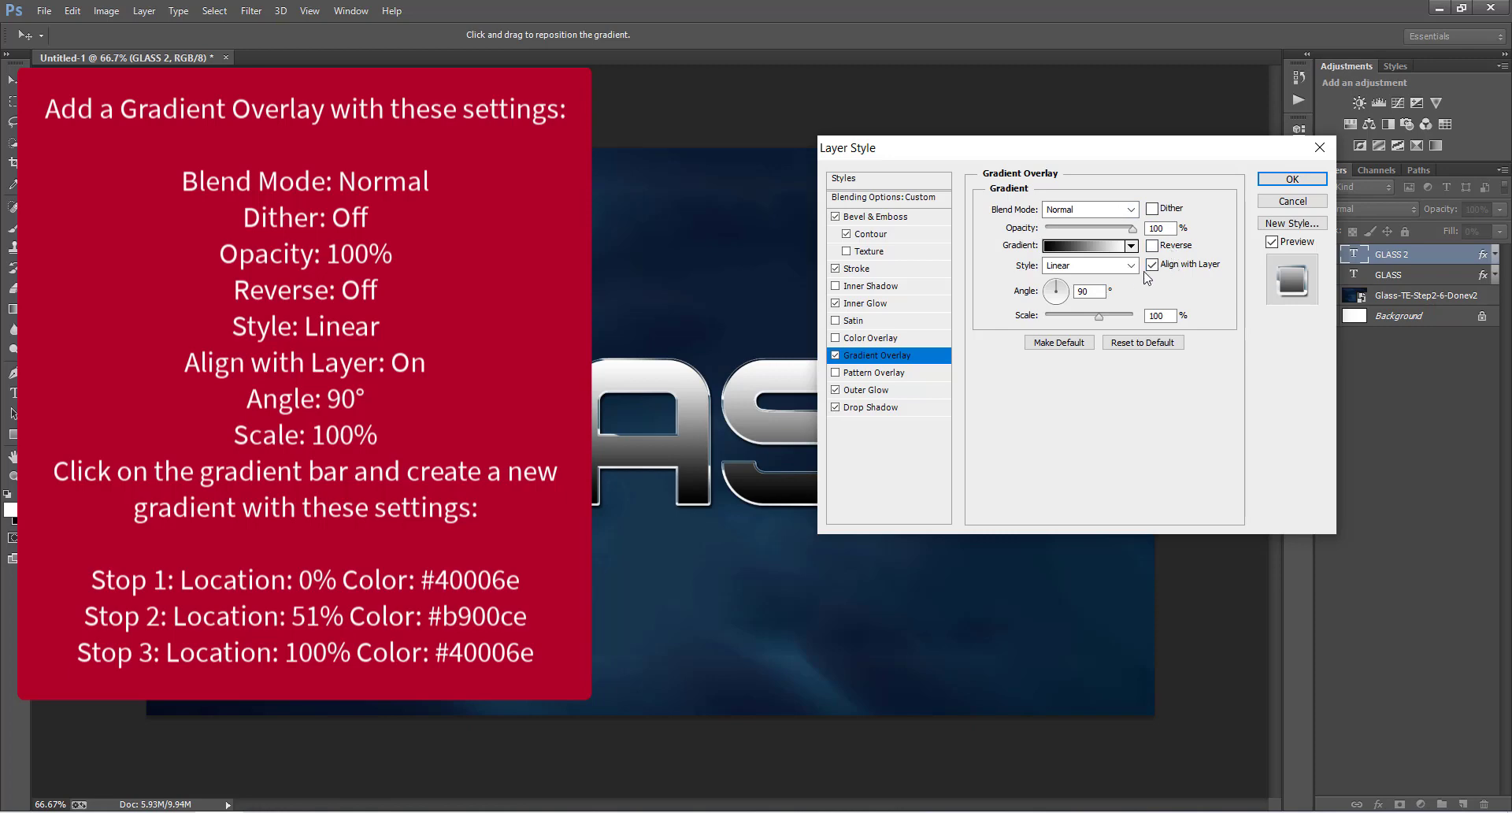
{"action": "left_click", "coordinate": [1101, 247]}
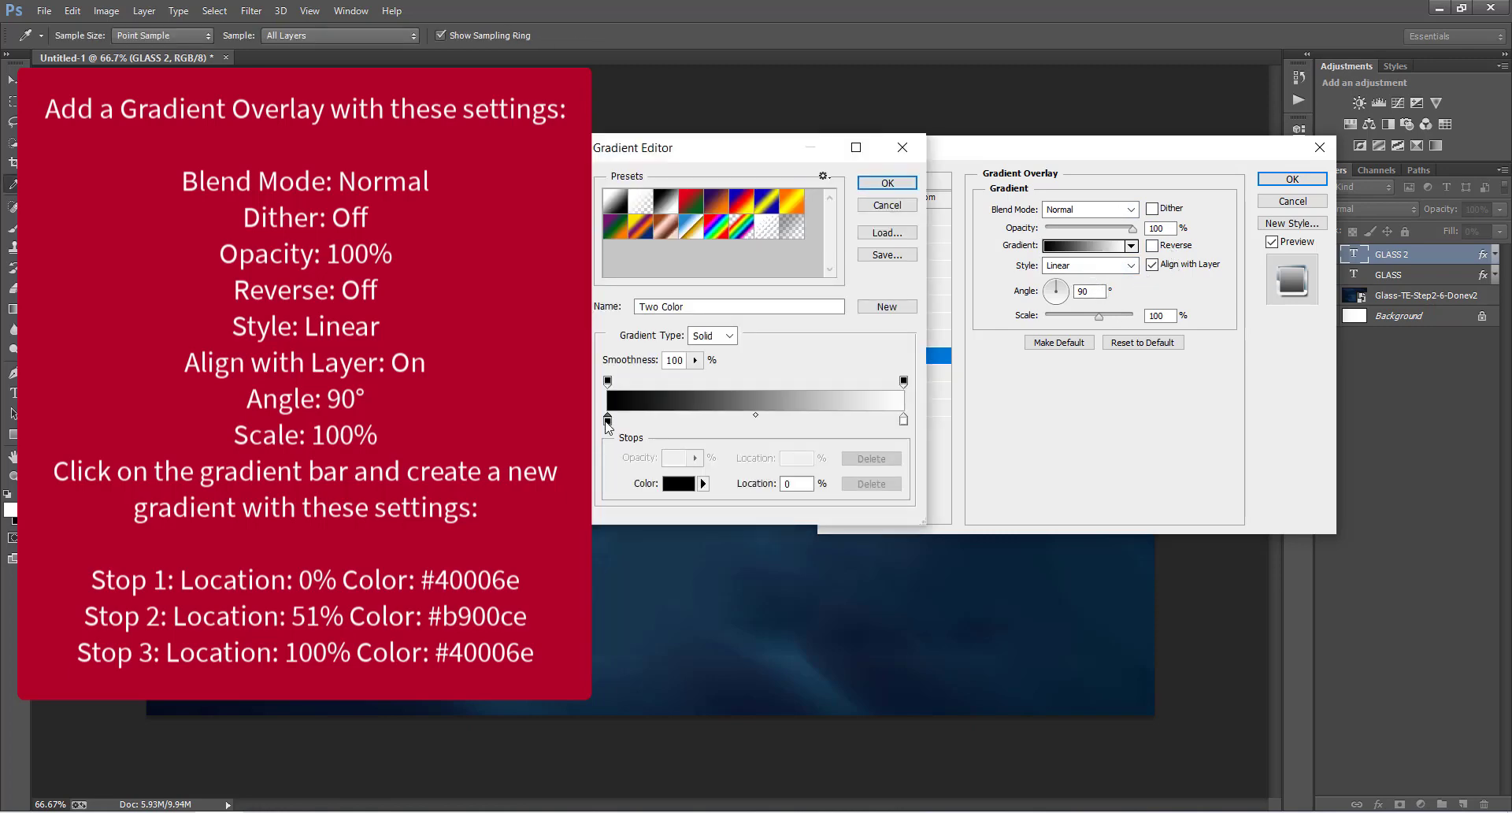
{"action": "left_click", "coordinate": [676, 484]}
{"action": "type", "text": "40006e"}
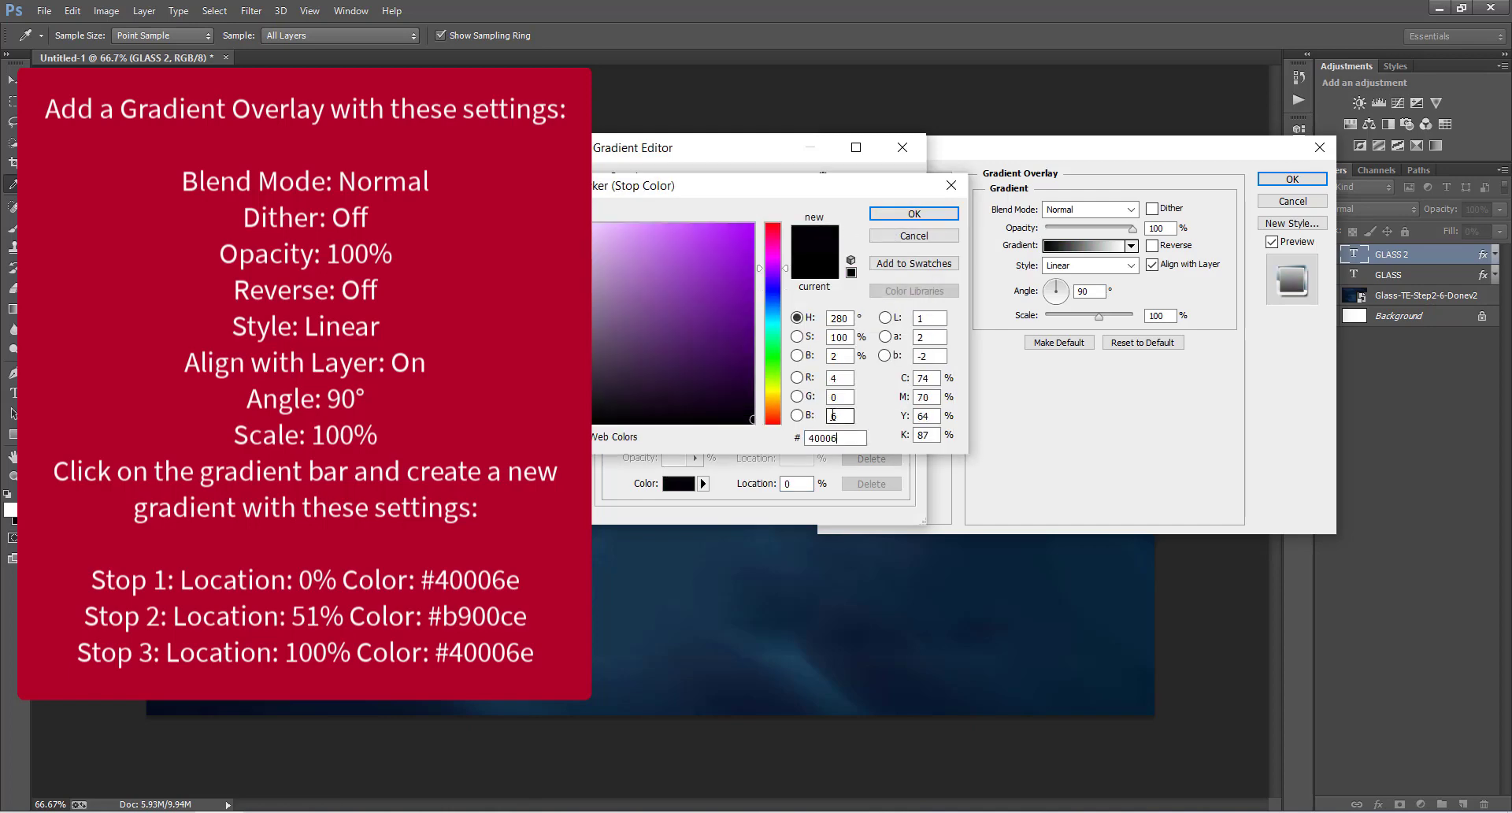
{"action": "key", "text": "Return"}
Add a color stop at location 51% to the overlay gradient and set it to #b900ce.
{"action": "left_click", "coordinate": [749, 418]}
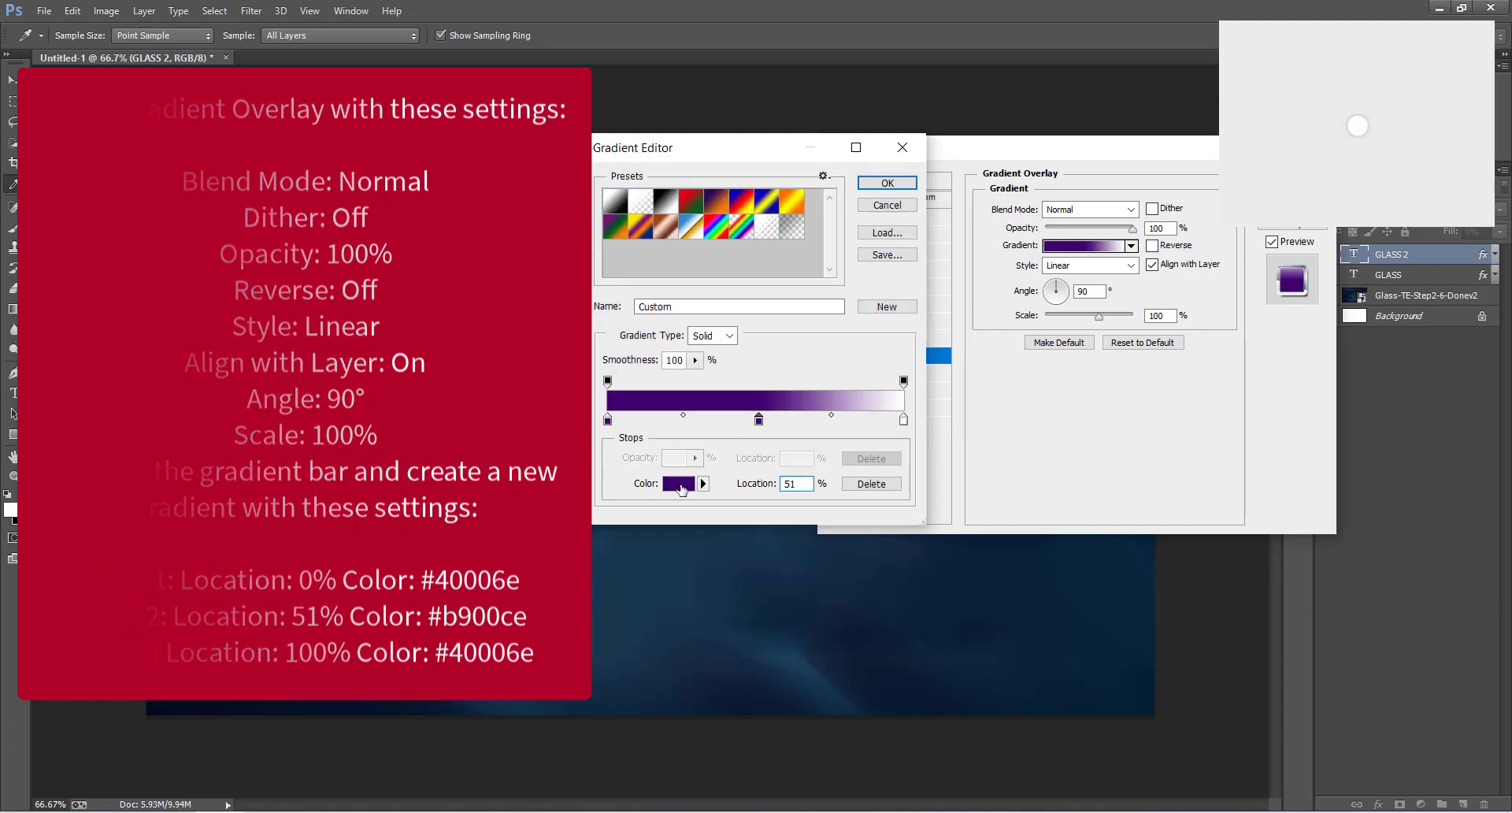
{"action": "left_click", "coordinate": [678, 483]}
{"action": "type", "text": "B900ce"}
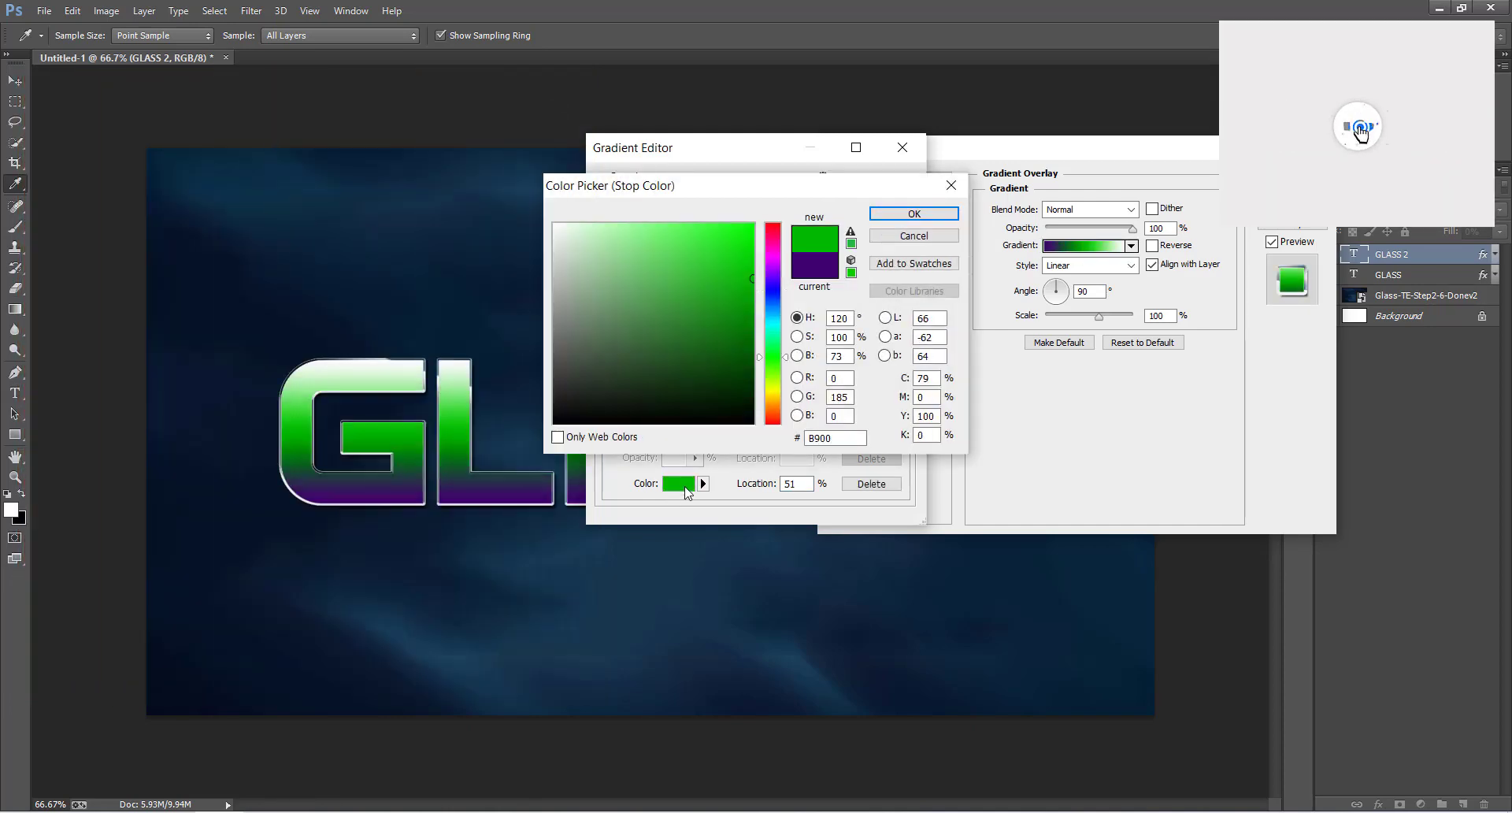
{"action": "key", "text": "Return"}
Set the overlay gradient's end color stop at location 100% to #40006e and accept the gradient.
{"action": "double_click", "coordinate": [904, 421]}
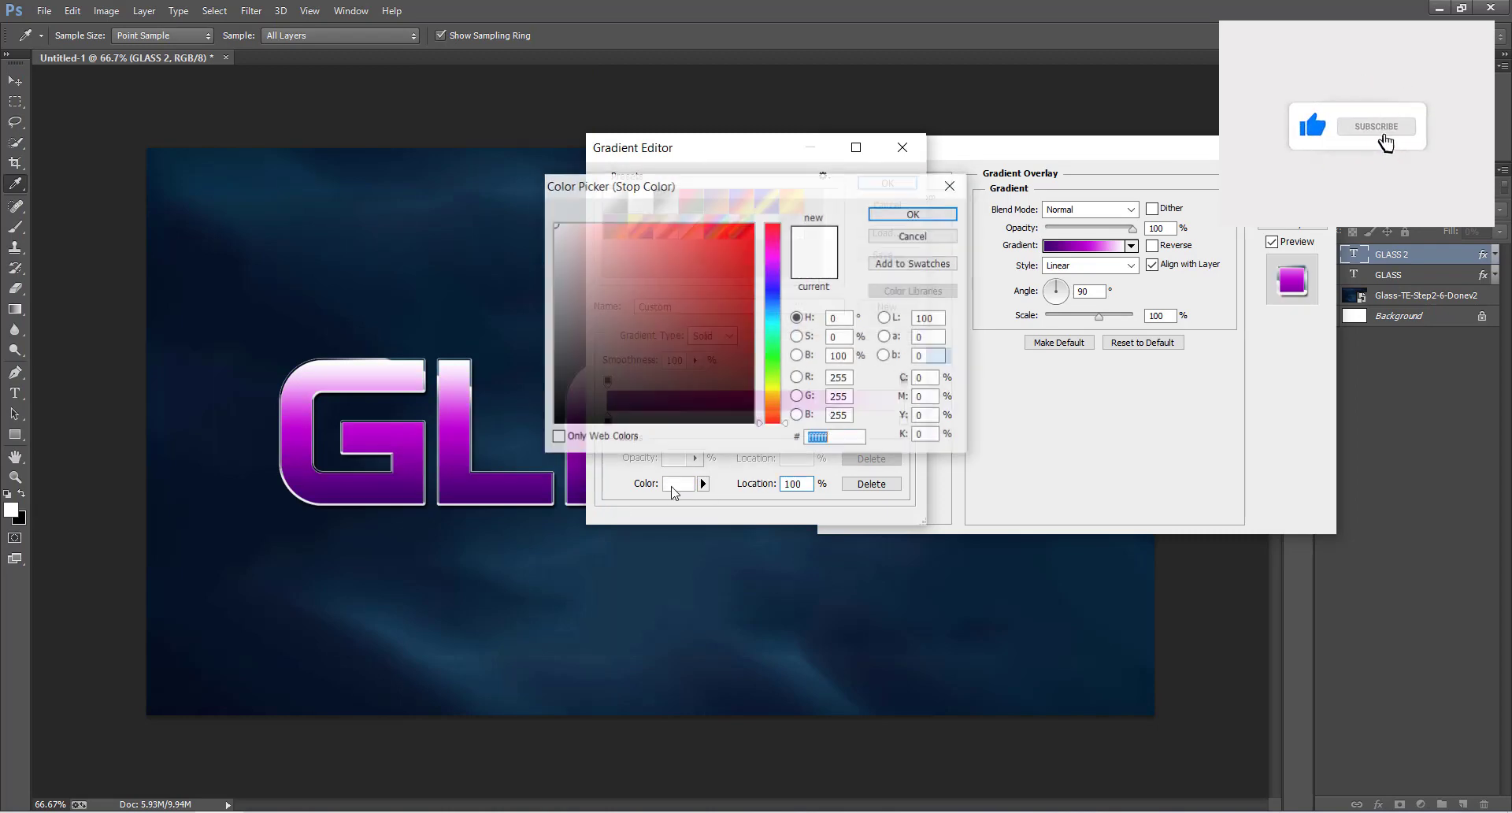
{"action": "type", "text": "40006"}
{"action": "key", "text": "Return"}
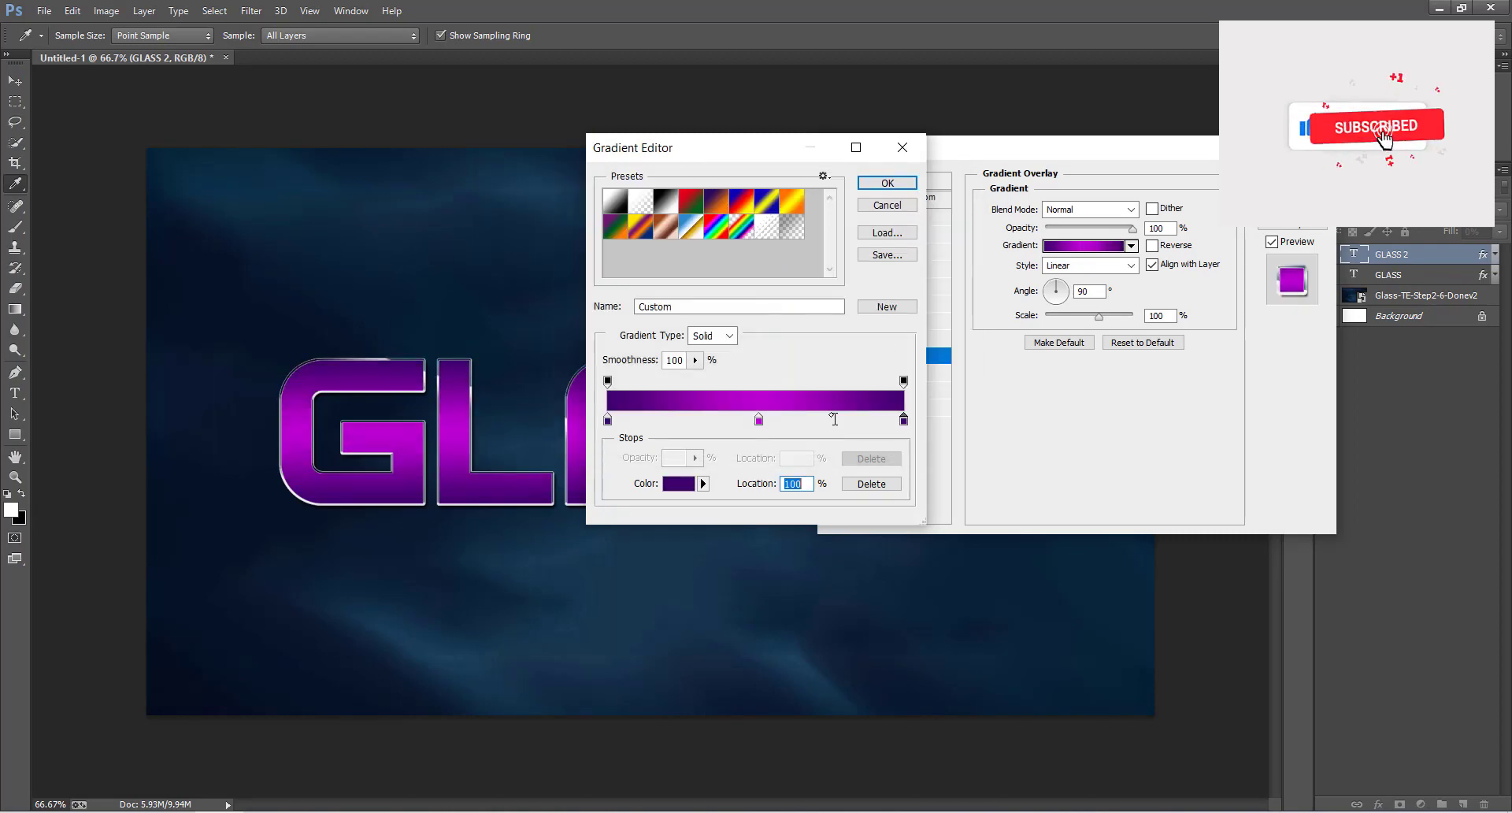
{"action": "left_click", "coordinate": [888, 186]}
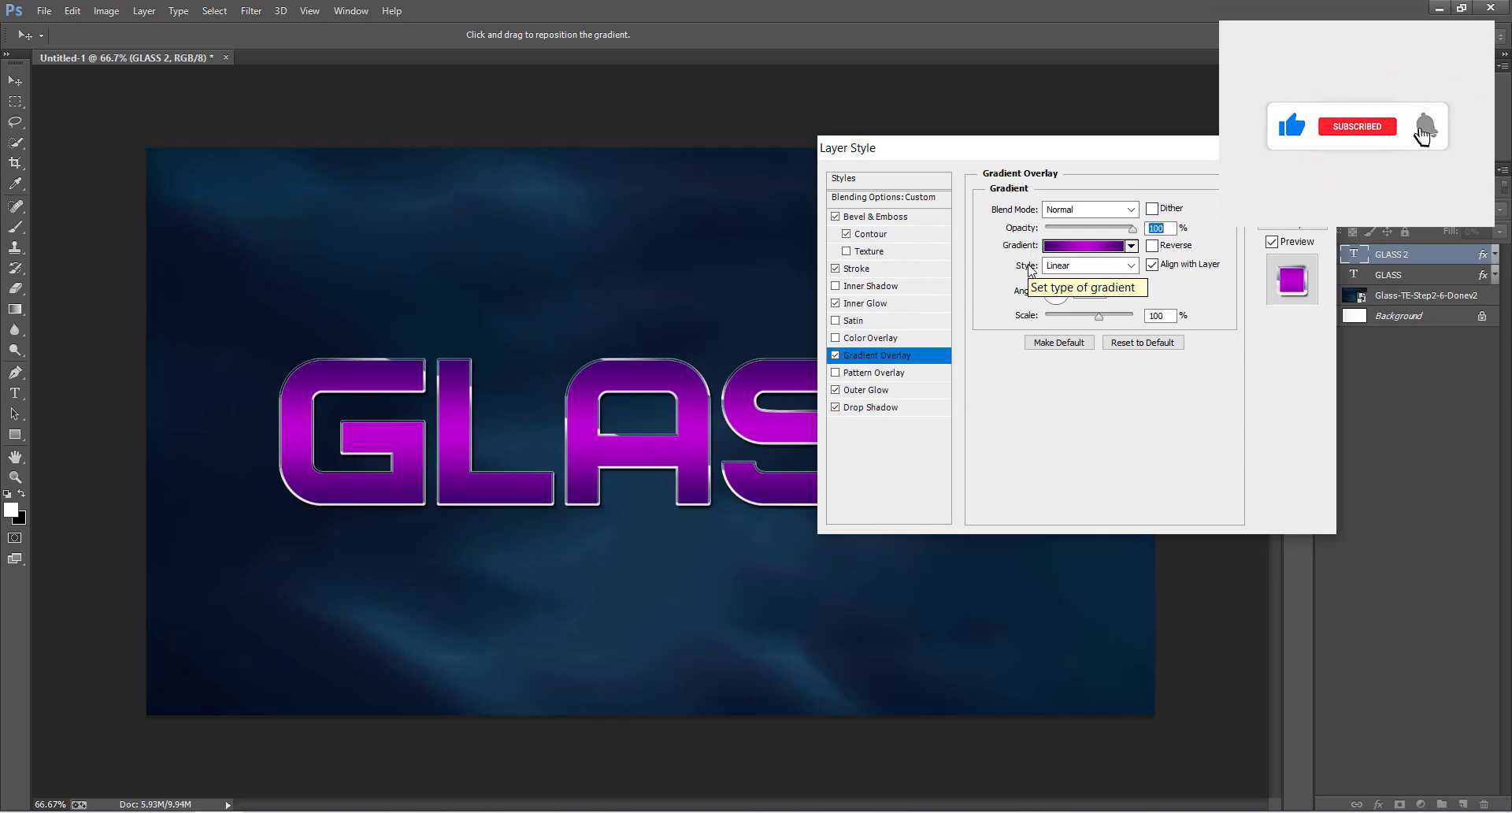
Add a Color Overlay to the GLASS 2 layer with blend mode Color and color #ff003c.
{"action": "left_click", "coordinate": [870, 337]}
{"action": "left_click", "coordinate": [1091, 209]}
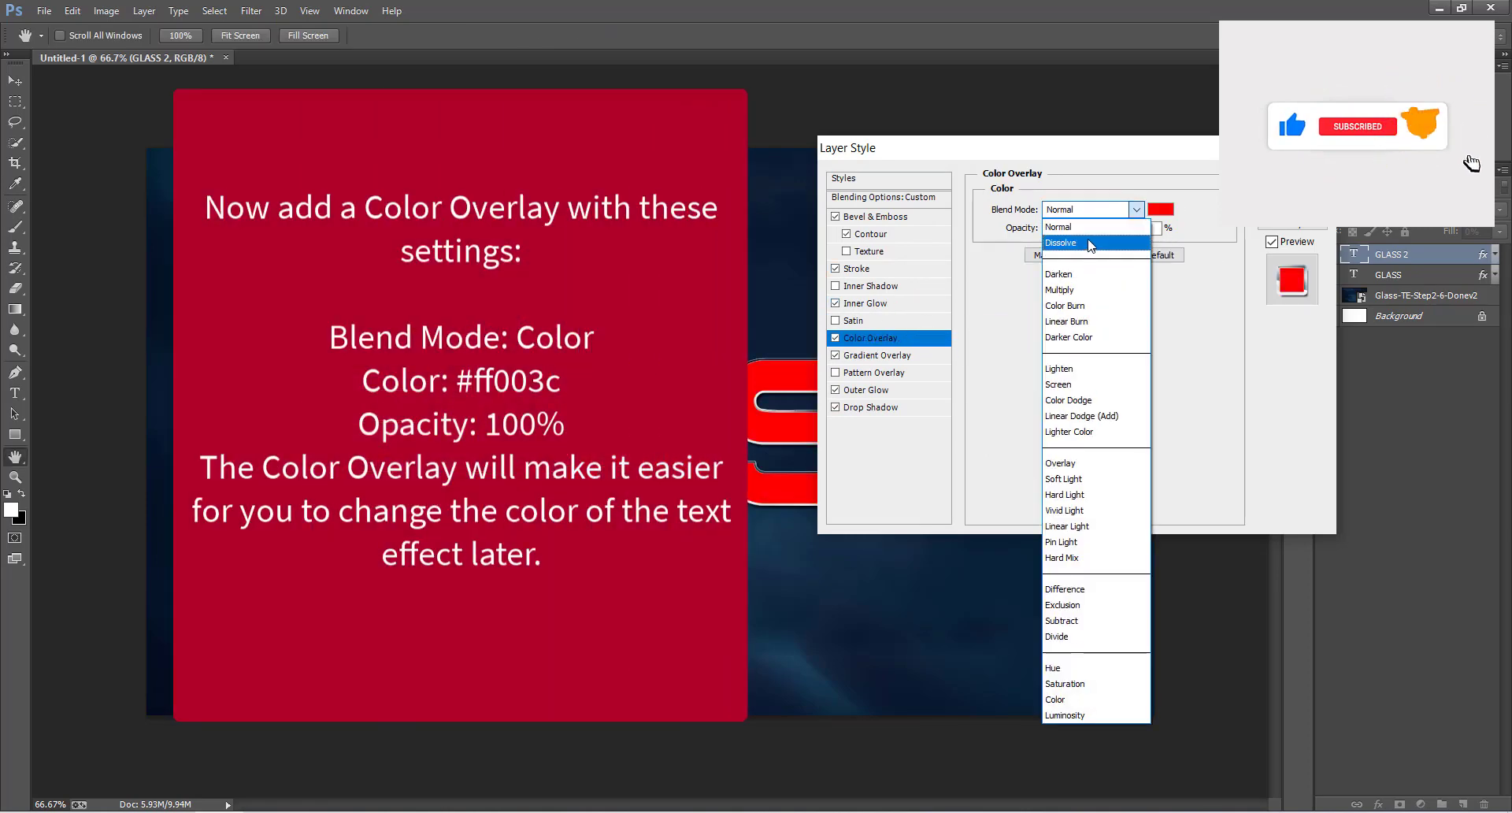
{"action": "left_click", "coordinate": [1055, 699]}
{"action": "left_click", "coordinate": [1160, 209]}
{"action": "type", "text": "FF"}
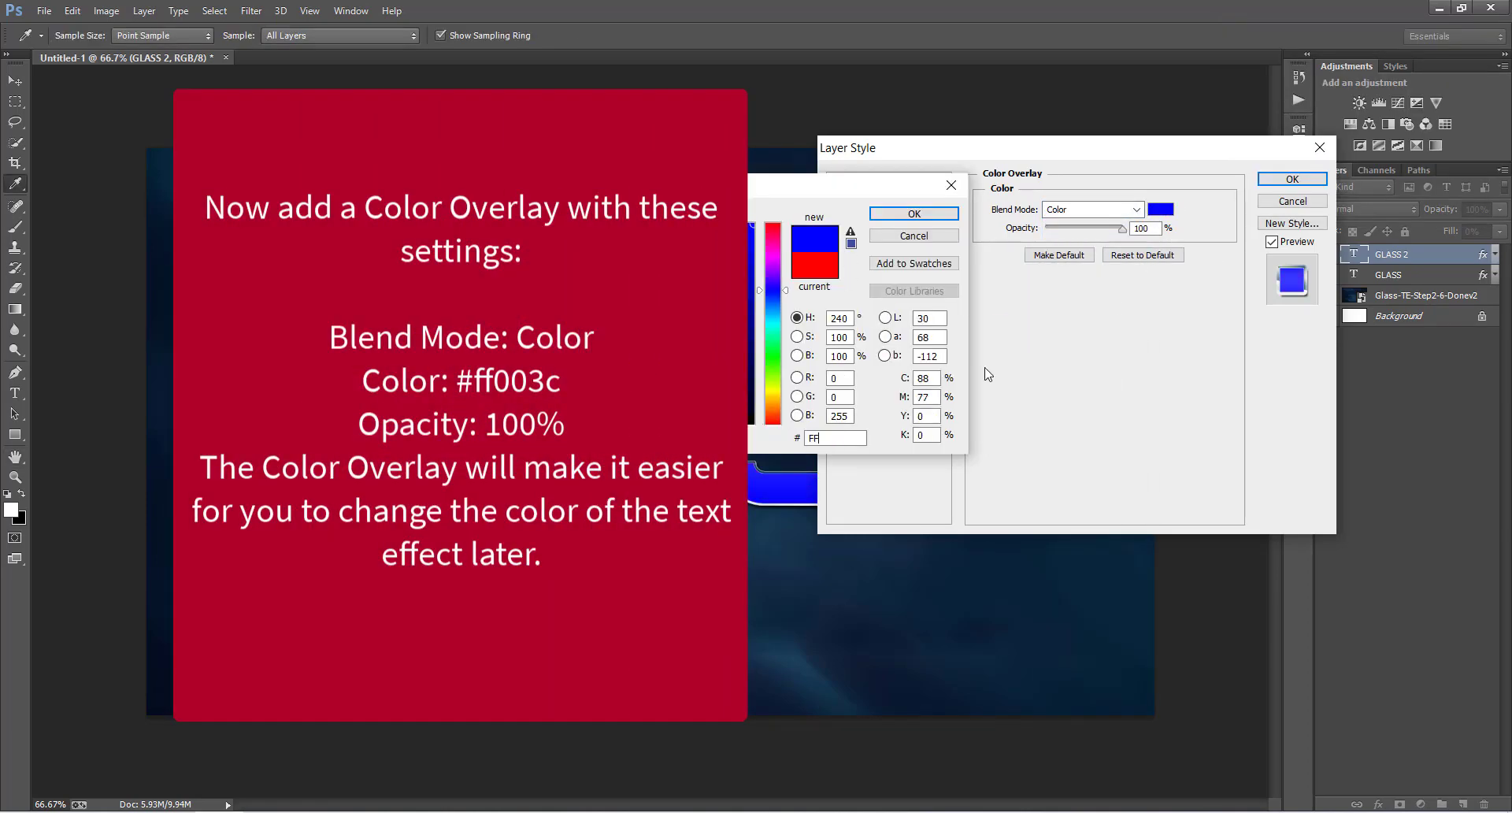
{"action": "type", "text": "003C"}
{"action": "key", "text": "Return"}
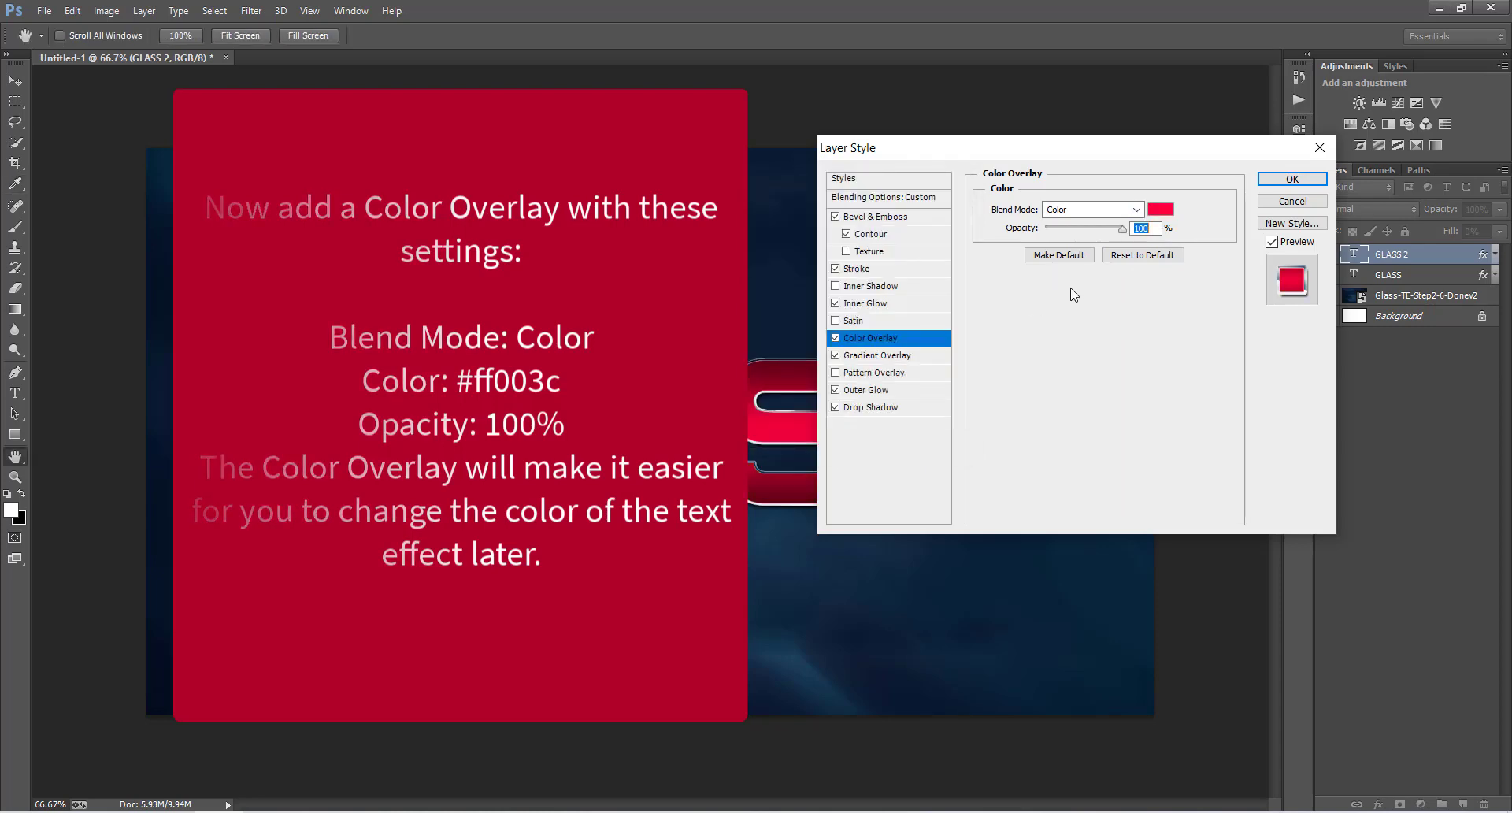
Change GLASS 2's Bevel & Emboss structure to Inner Bevel with depth 317%, direction Up and size 43 px.
{"action": "left_click", "coordinate": [876, 218]}
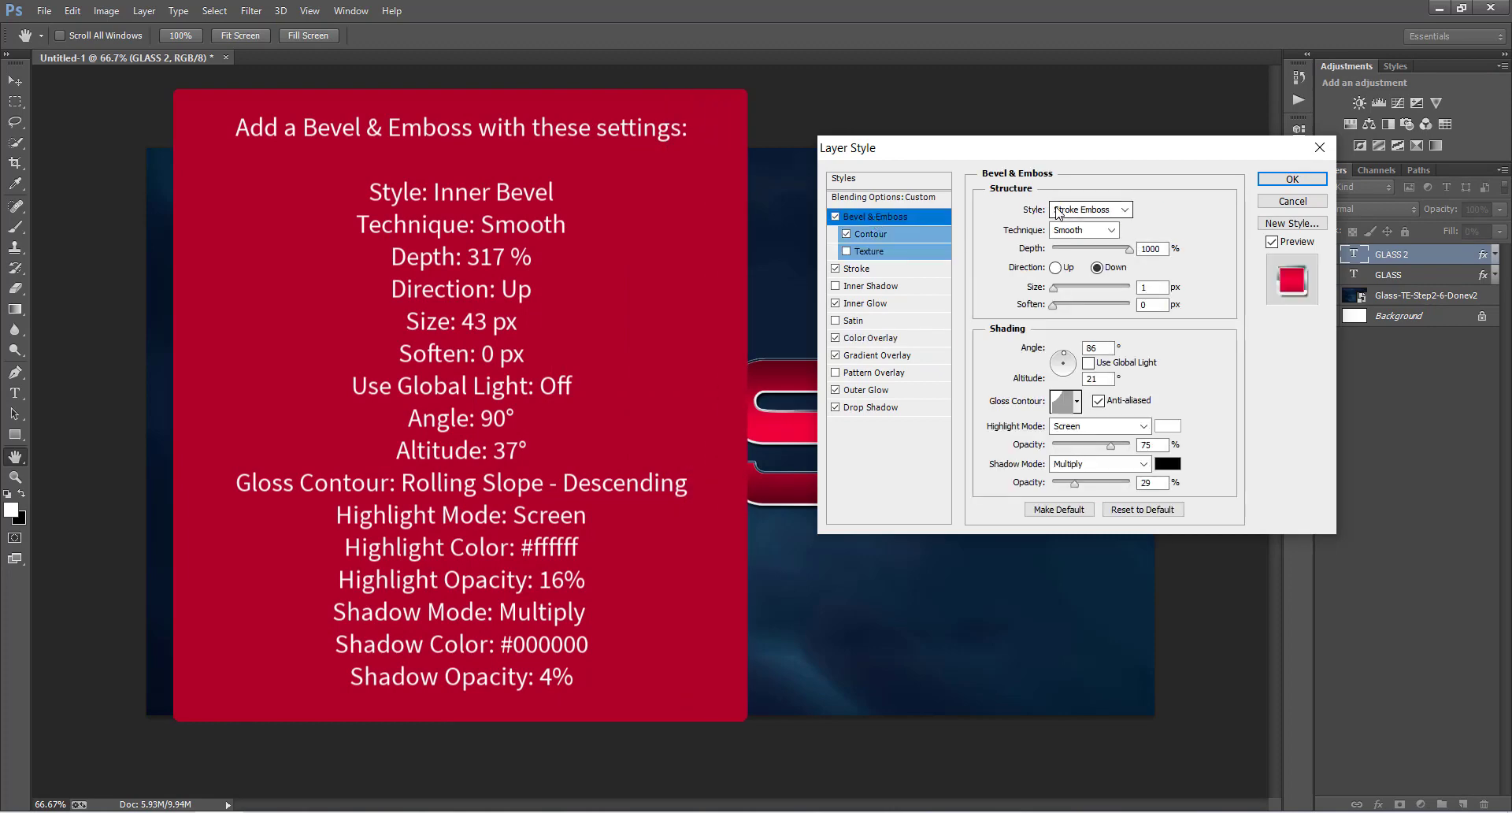
{"action": "left_click", "coordinate": [1058, 211]}
{"action": "left_click", "coordinate": [1069, 245]}
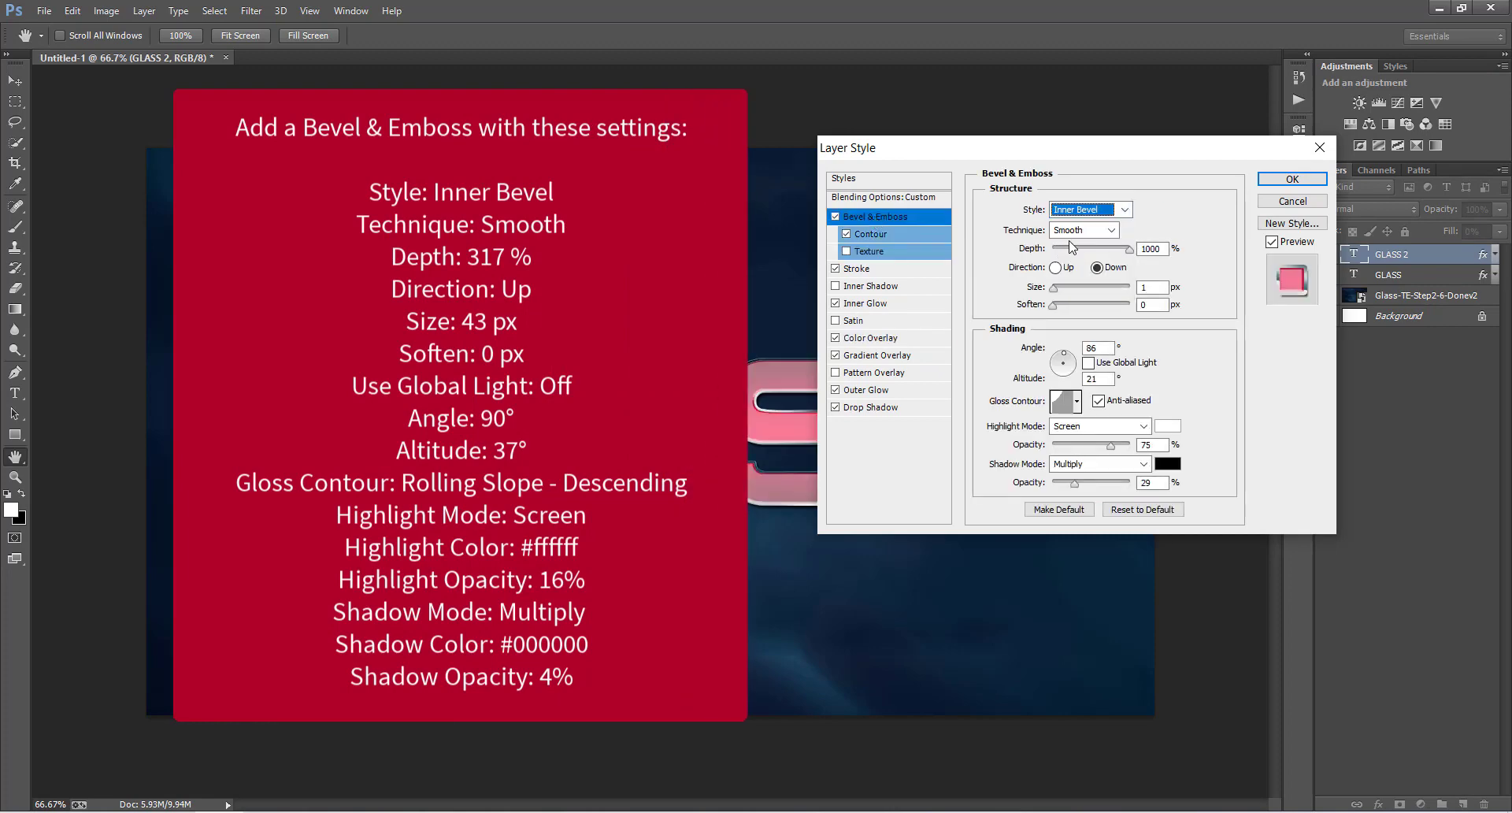
{"action": "double_click", "coordinate": [1151, 251]}
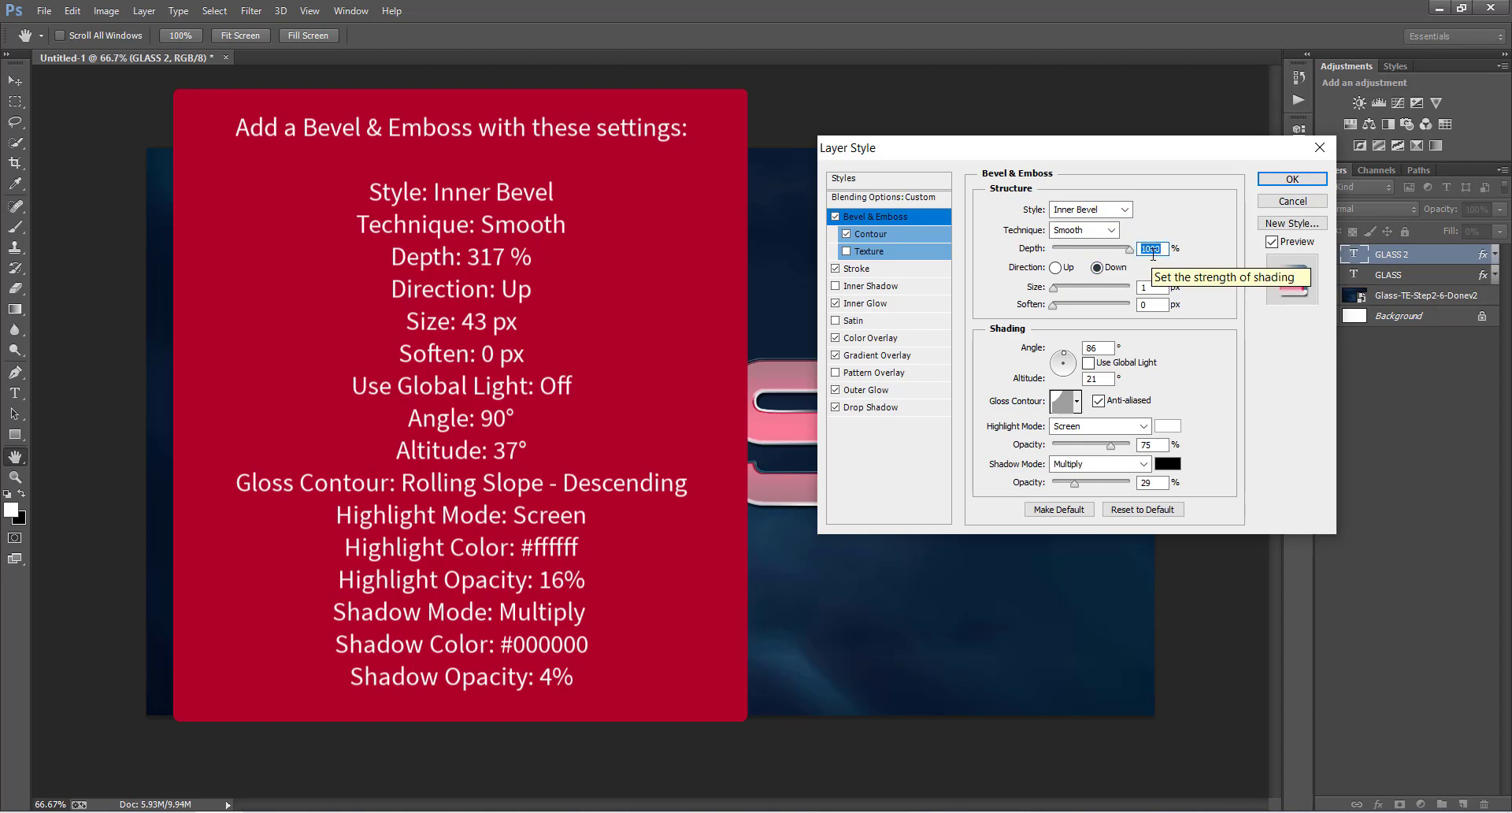
{"action": "type", "text": "317"}
{"action": "left_click", "coordinate": [1056, 268]}
{"action": "double_click", "coordinate": [1151, 287]}
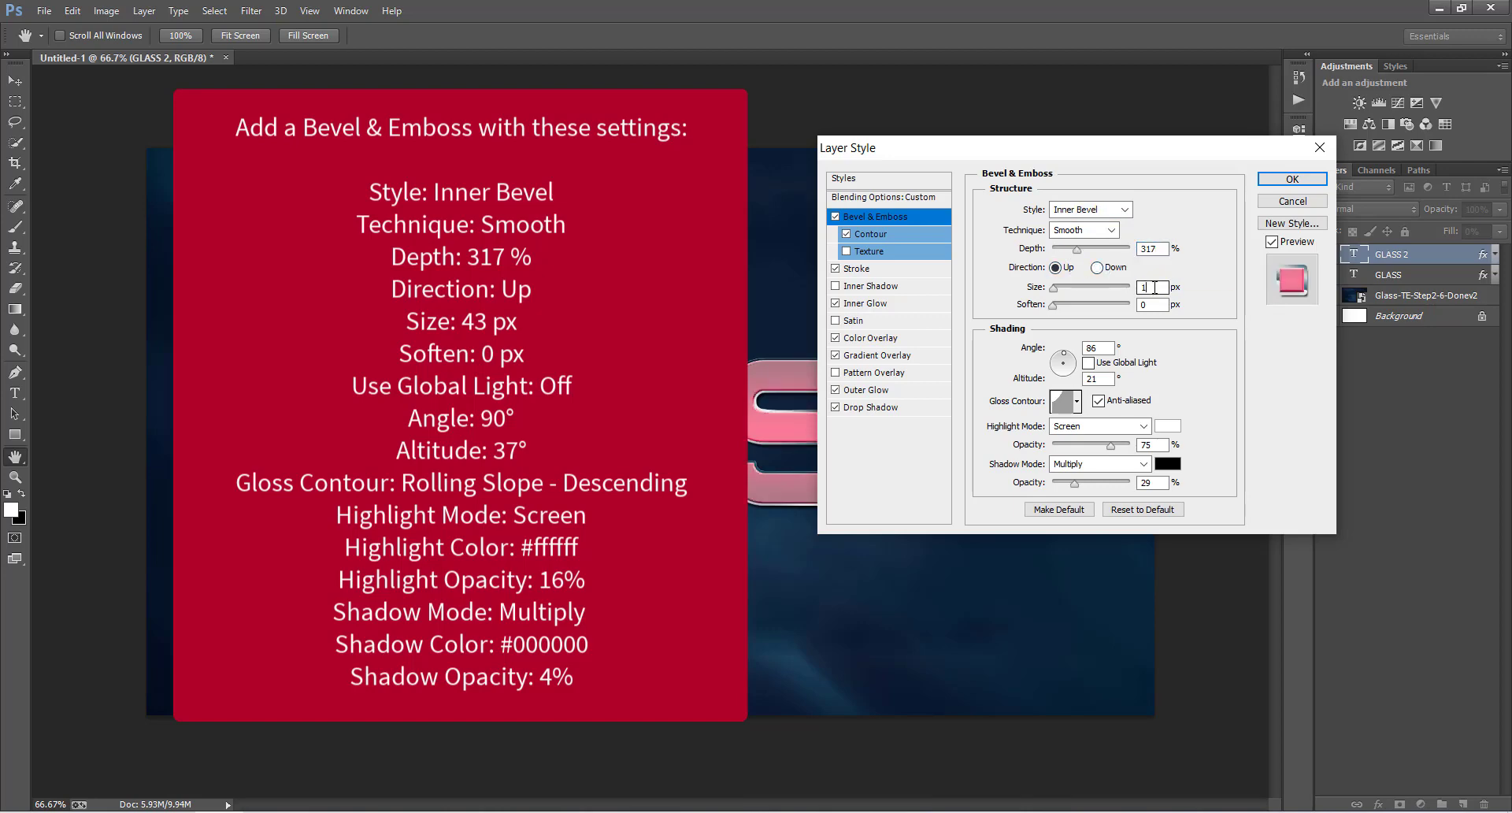
{"action": "type", "text": "43"}
Set the bevel shading to angle 90° and altitude 37° with the Rolling Slope - Descending gloss contour.
{"action": "double_click", "coordinate": [1094, 347]}
{"action": "type", "text": "90"}
{"action": "double_click", "coordinate": [1096, 379]}
{"action": "type", "text": "37"}
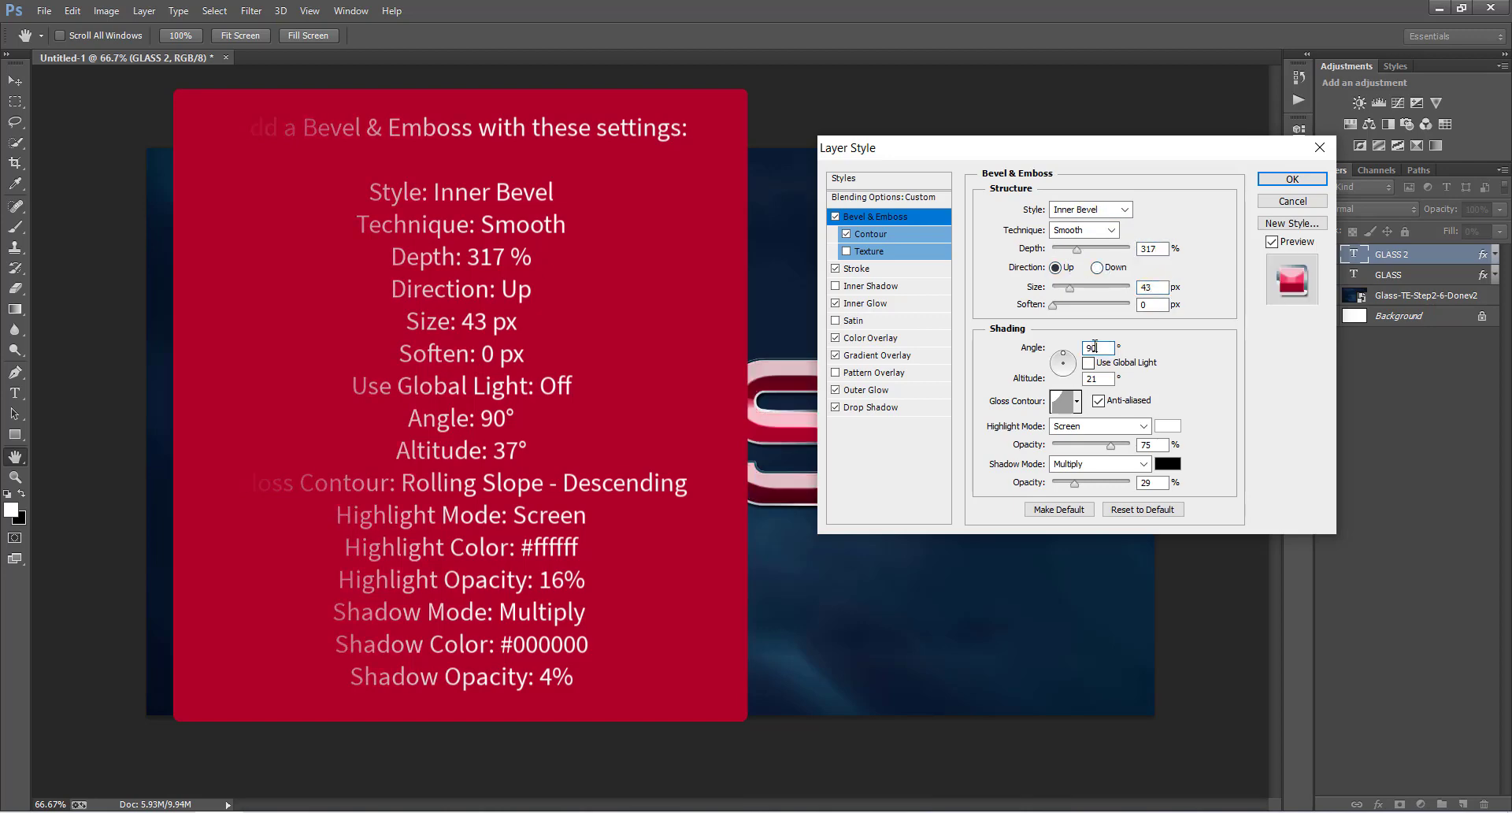
{"action": "left_click", "coordinate": [1076, 402]}
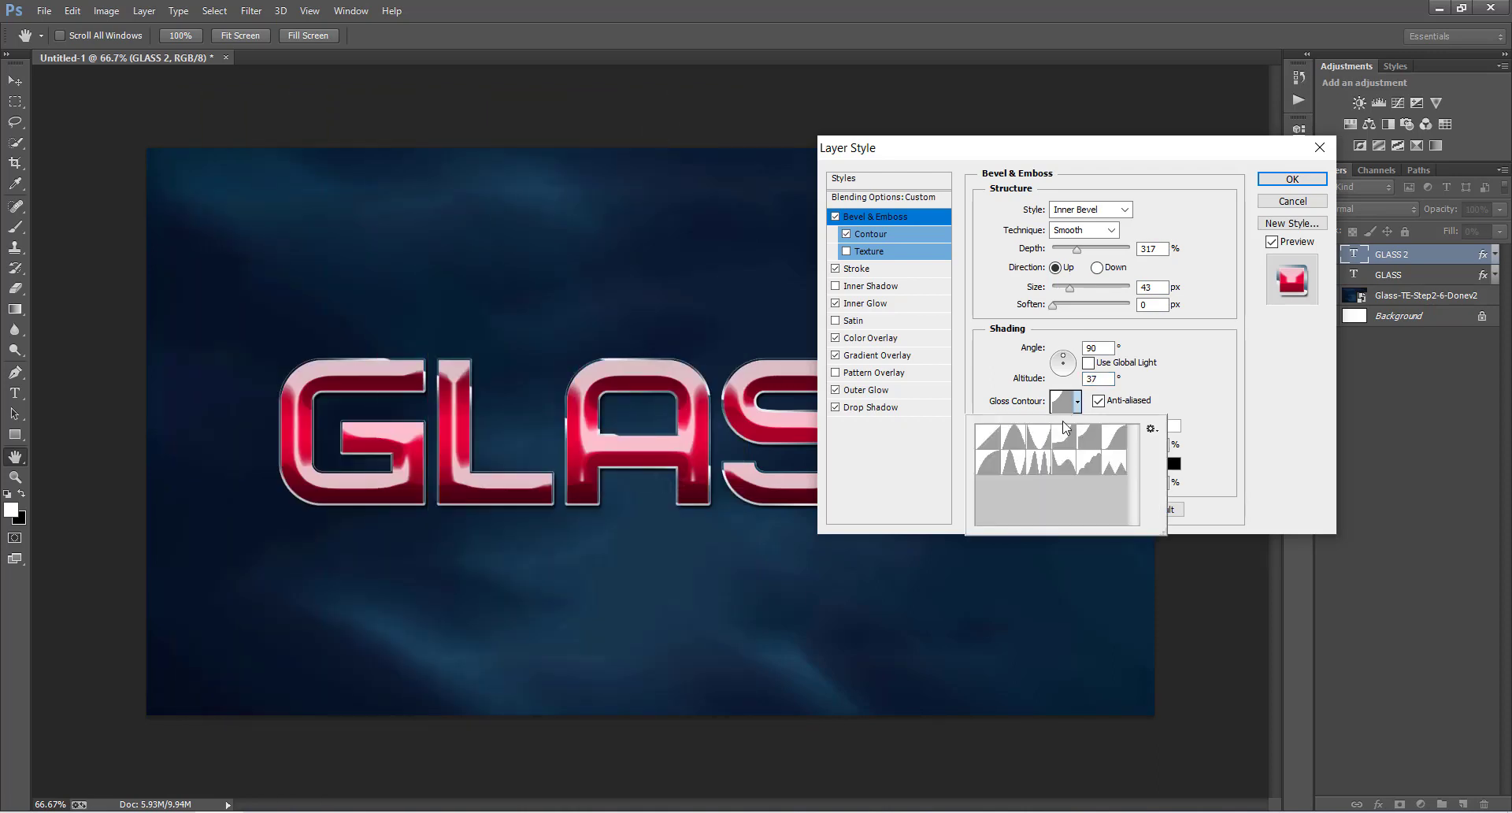
{"action": "left_click", "coordinate": [1059, 461]}
{"action": "left_click", "coordinate": [1186, 405]}
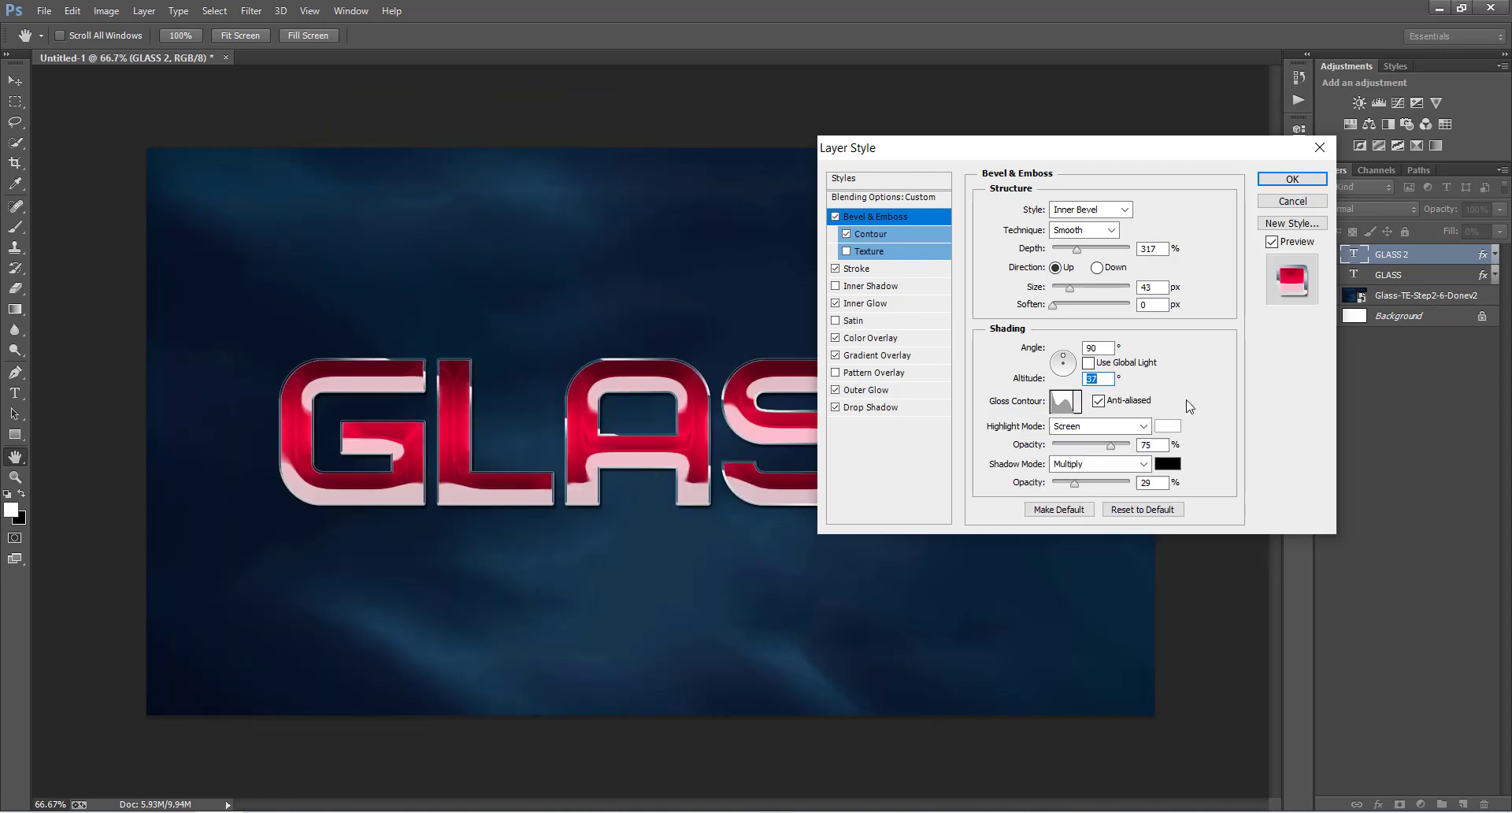
Set the bevel's highlight opacity to 16% and its shadow opacity to 4%.
{"action": "double_click", "coordinate": [1151, 444]}
{"action": "type", "text": "16"}
{"action": "double_click", "coordinate": [1151, 482]}
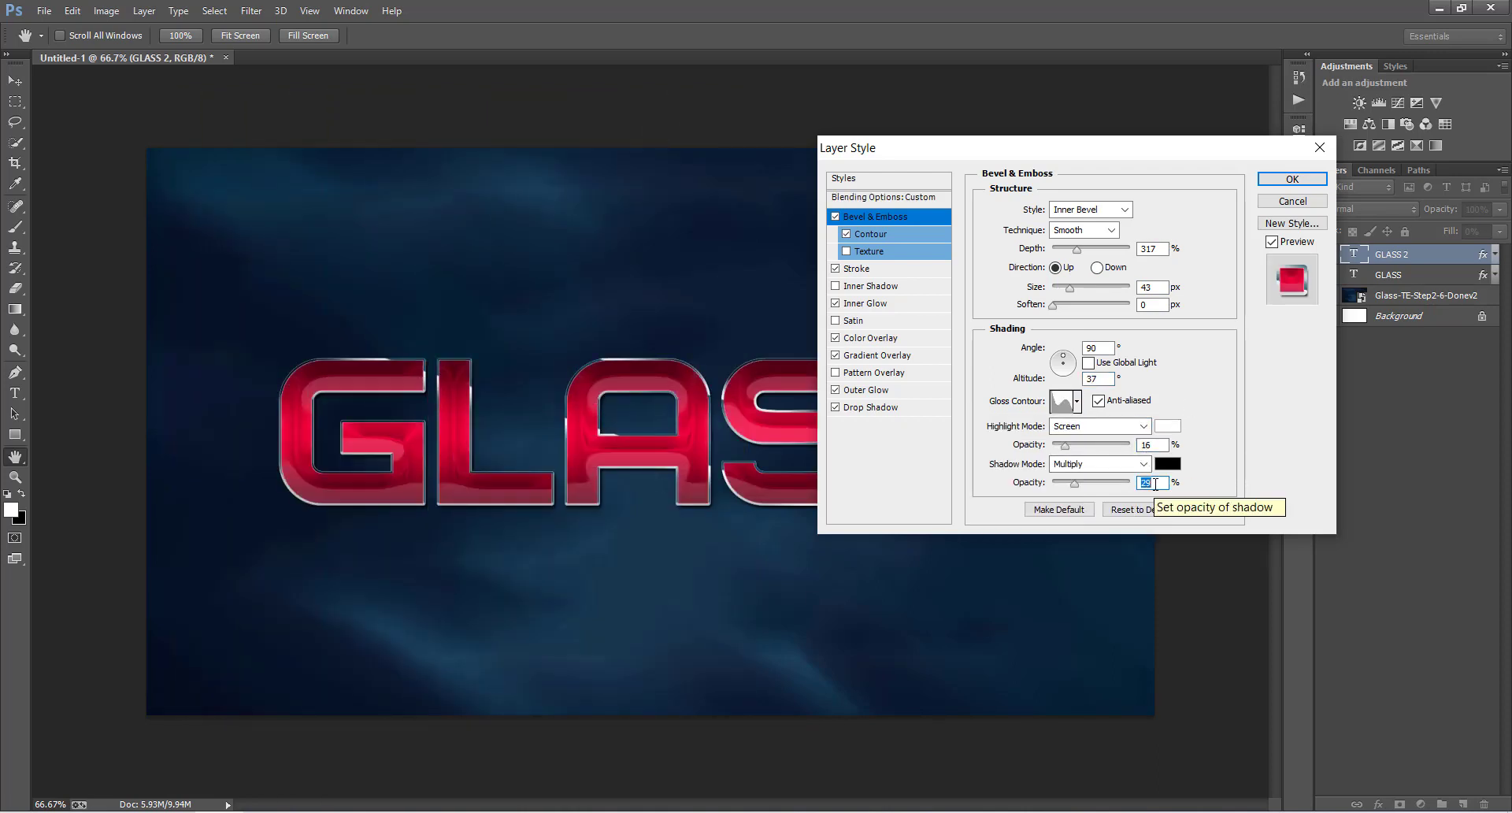
{"action": "type", "text": "4"}
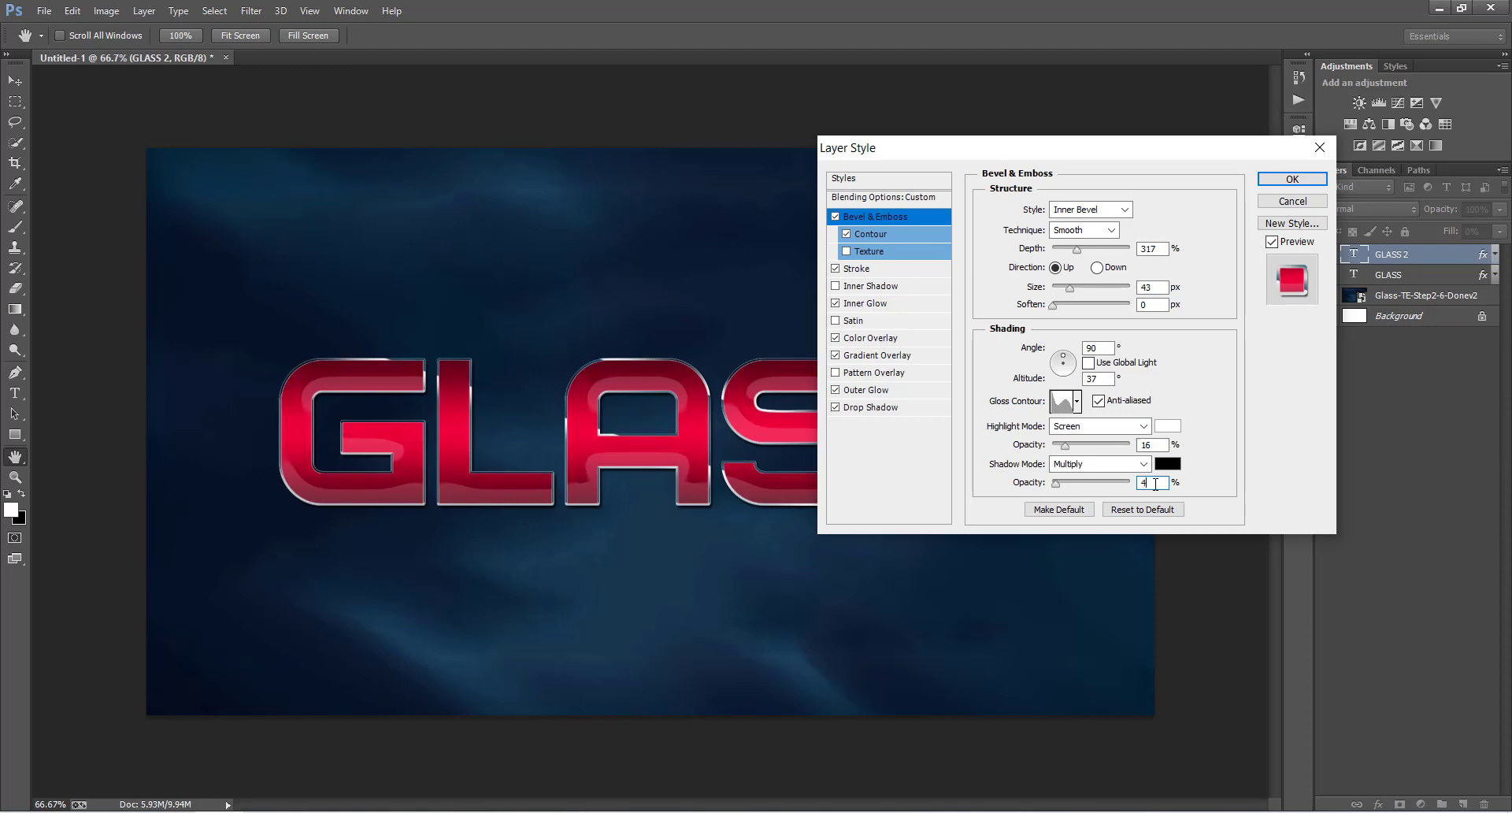
Add an Inner Shadow to the GLASS 2 layer with blend mode Vivid Light and color #baf3ff.
{"action": "left_click", "coordinate": [895, 288]}
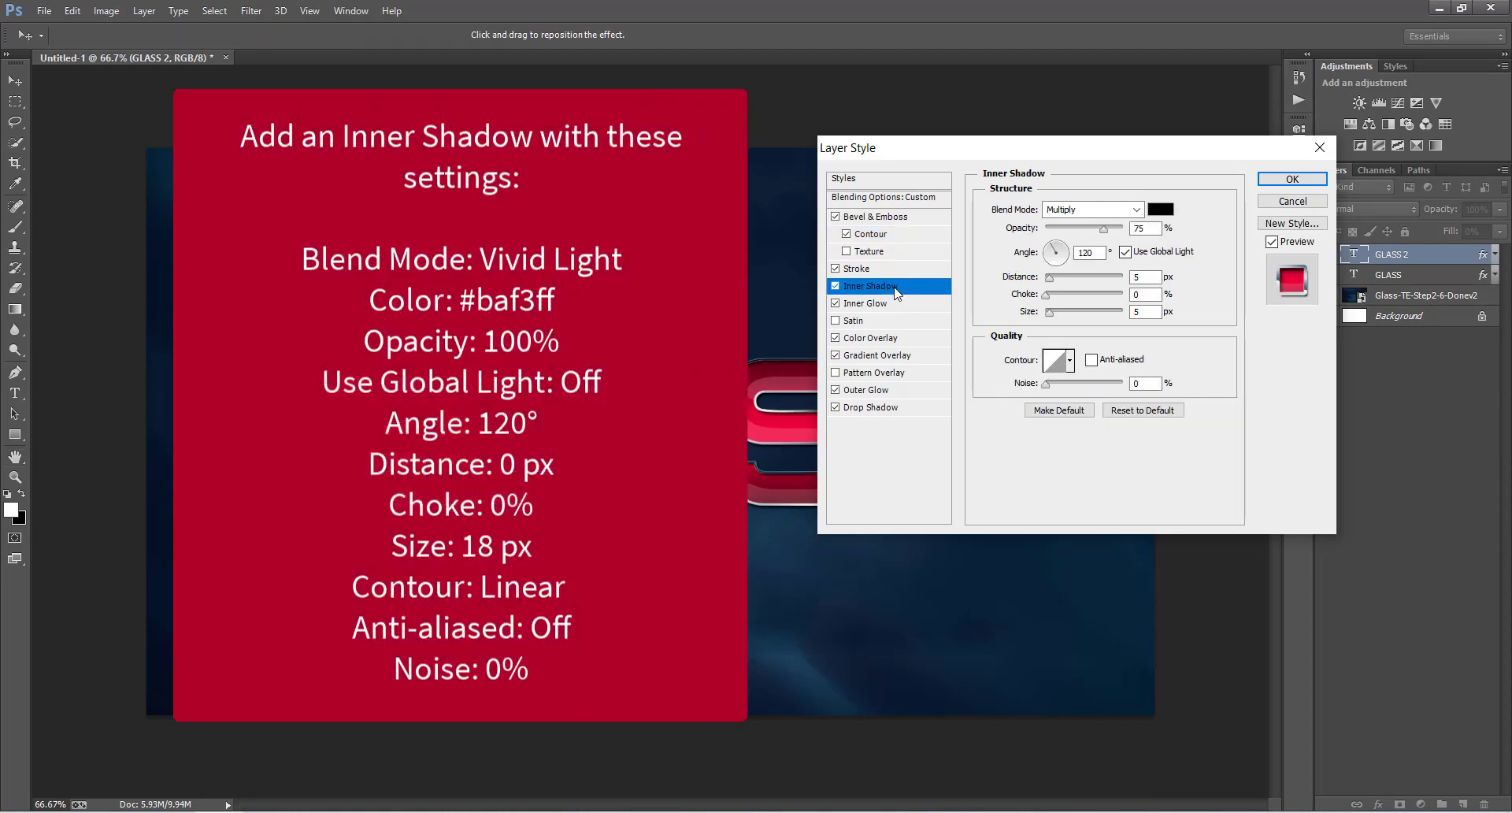
{"action": "left_click", "coordinate": [1085, 209]}
{"action": "left_click", "coordinate": [1064, 510]}
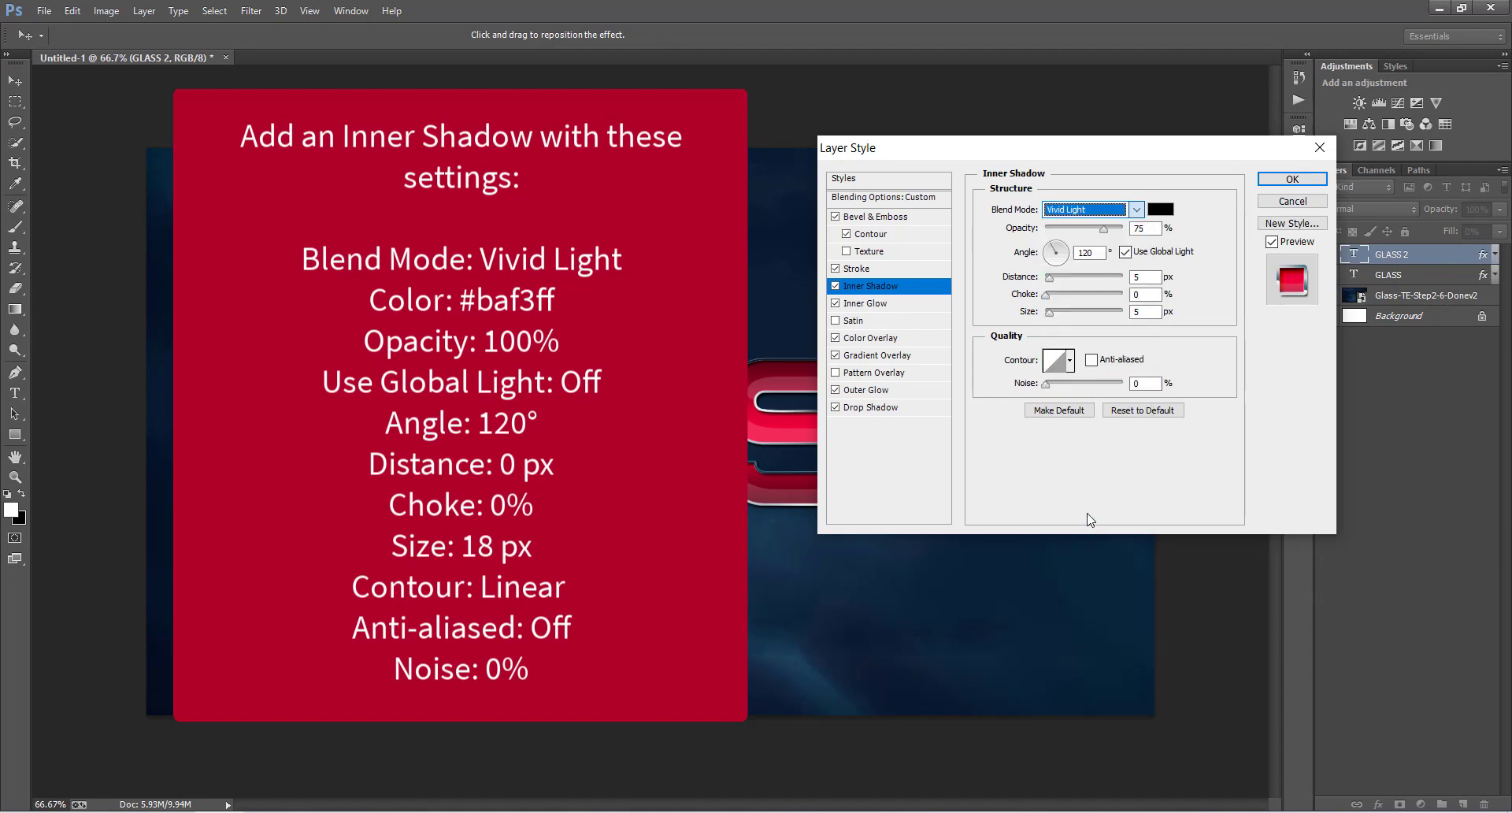
{"action": "left_click", "coordinate": [1160, 210]}
{"action": "type", "text": "baf3ff"}
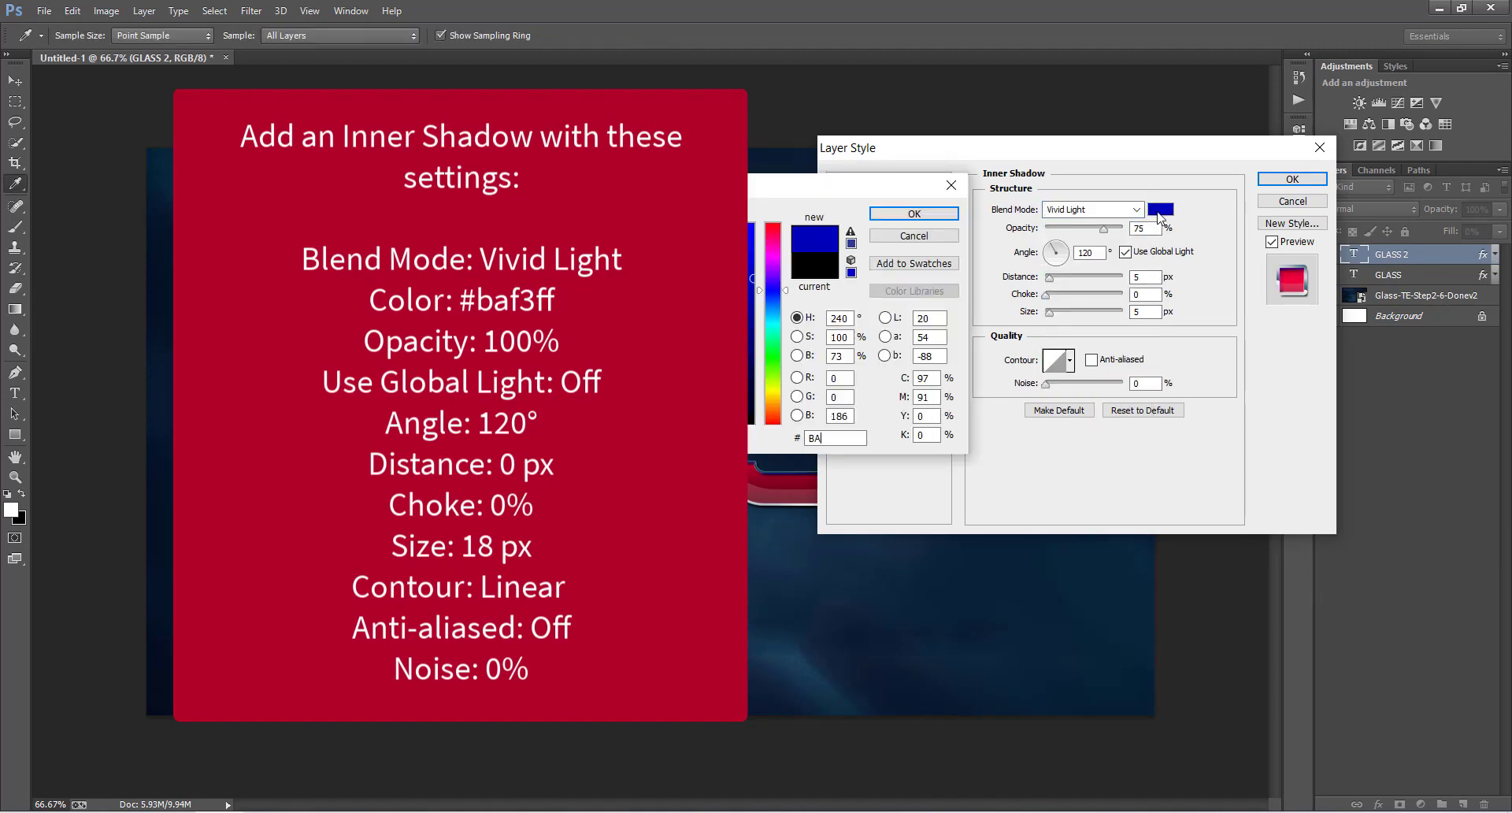
{"action": "key", "text": "Return"}
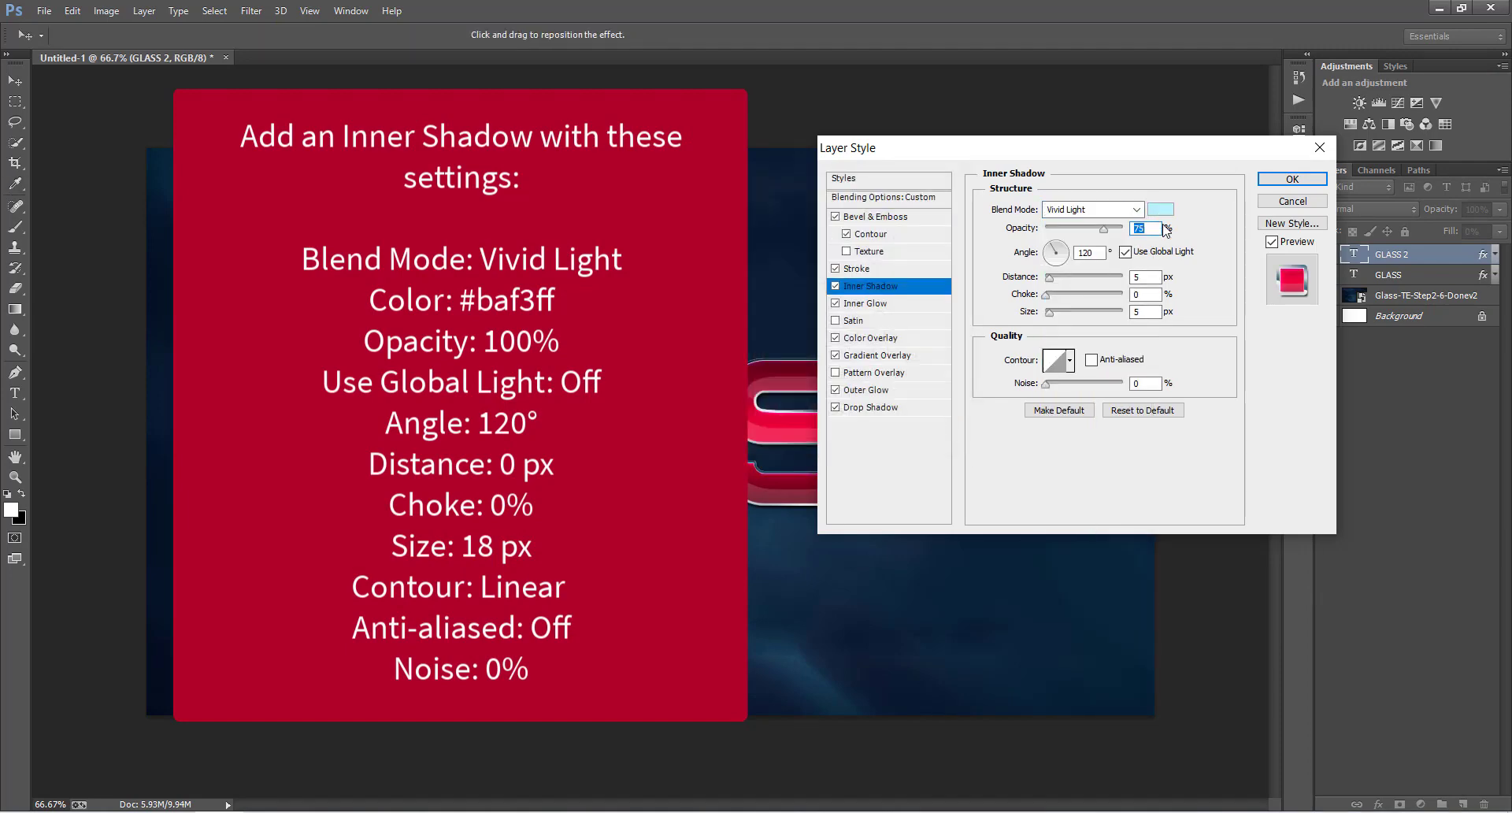
Set the Inner Shadow to opacity 100%, distance 0 px and size 18 px with global light turned off.
{"action": "left_click_drag", "start_coordinate": [1103, 230], "coordinate": [1166, 222]}
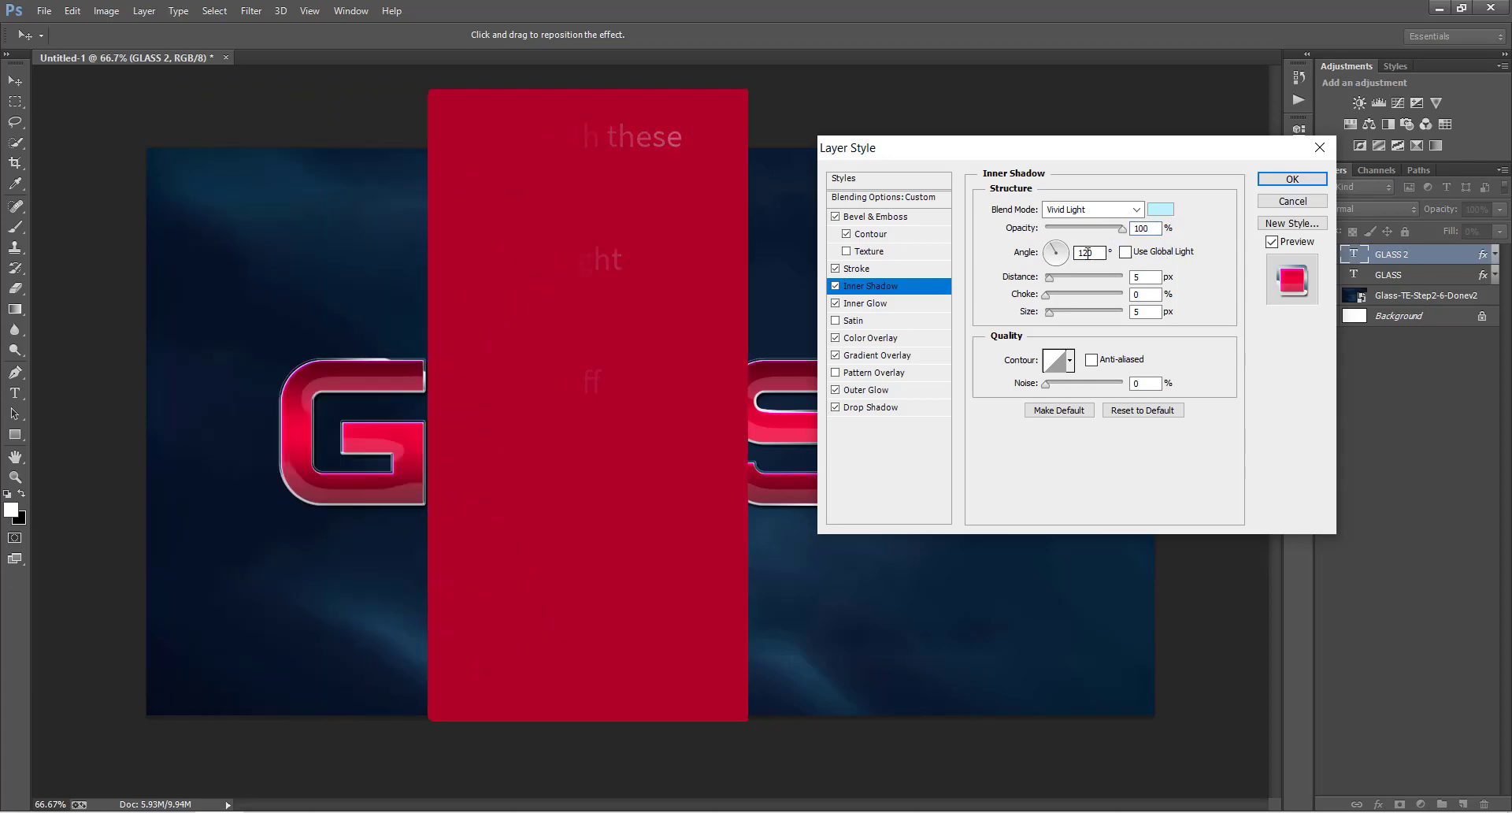
{"action": "left_click", "coordinate": [1160, 252]}
{"action": "type", "text": "0"}
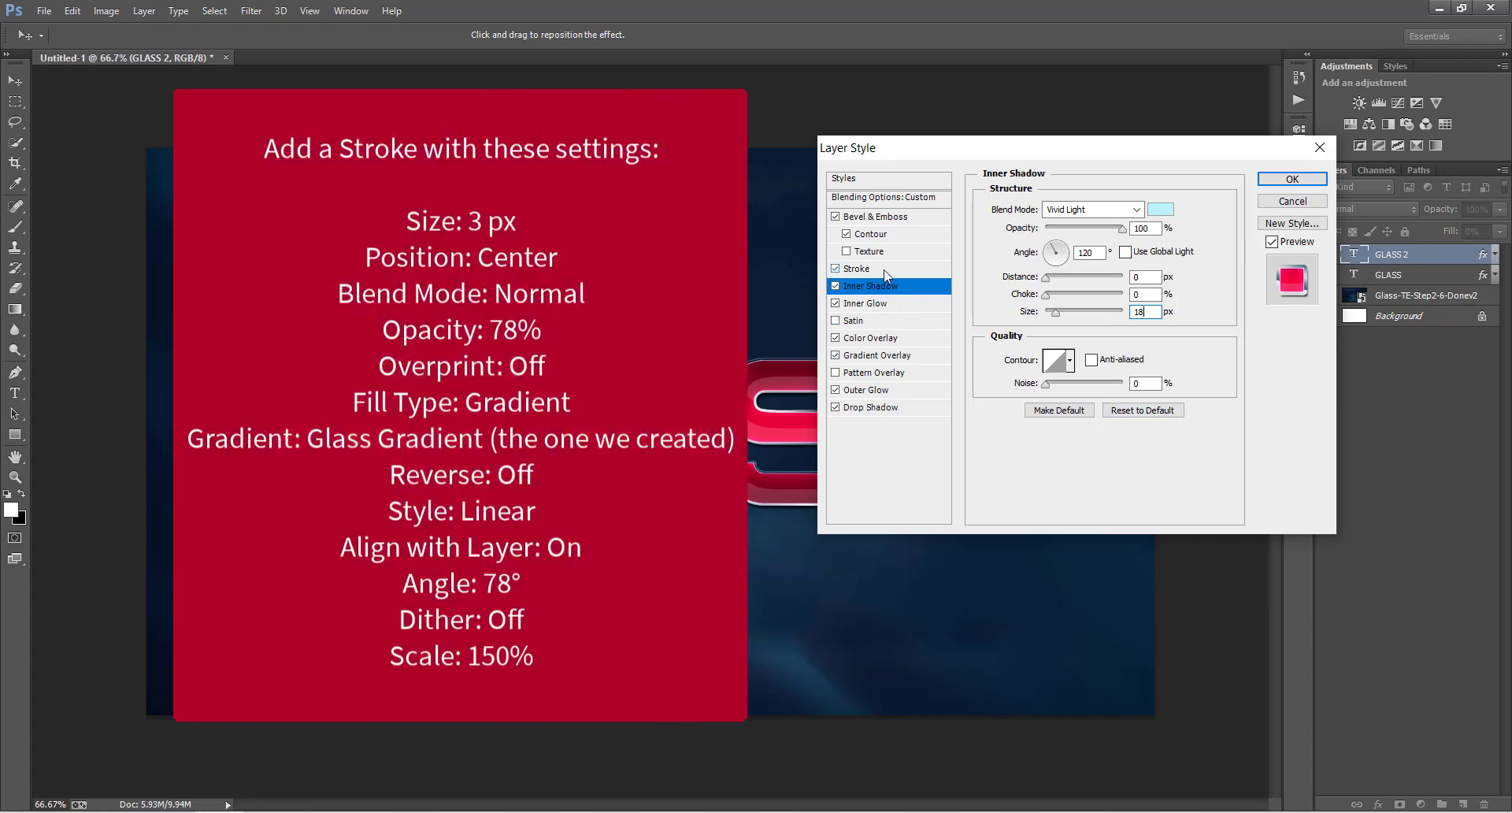
Change GLASS 2's gradient Stroke to position Center, angle 78° and scale 150%.
{"action": "left_click", "coordinate": [859, 268]}
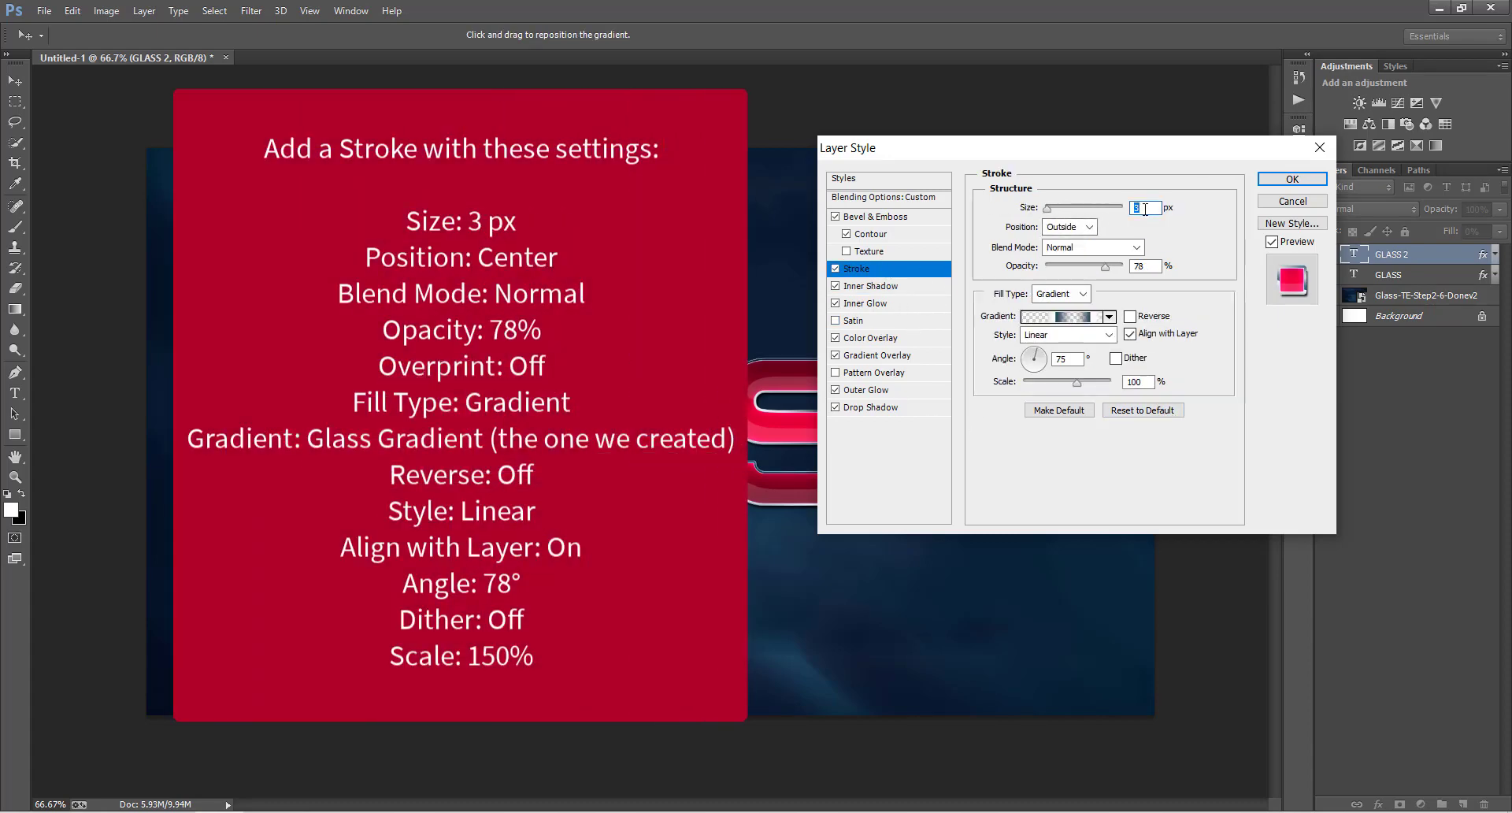
{"action": "left_click", "coordinate": [1069, 227]}
{"action": "left_click", "coordinate": [1095, 267]}
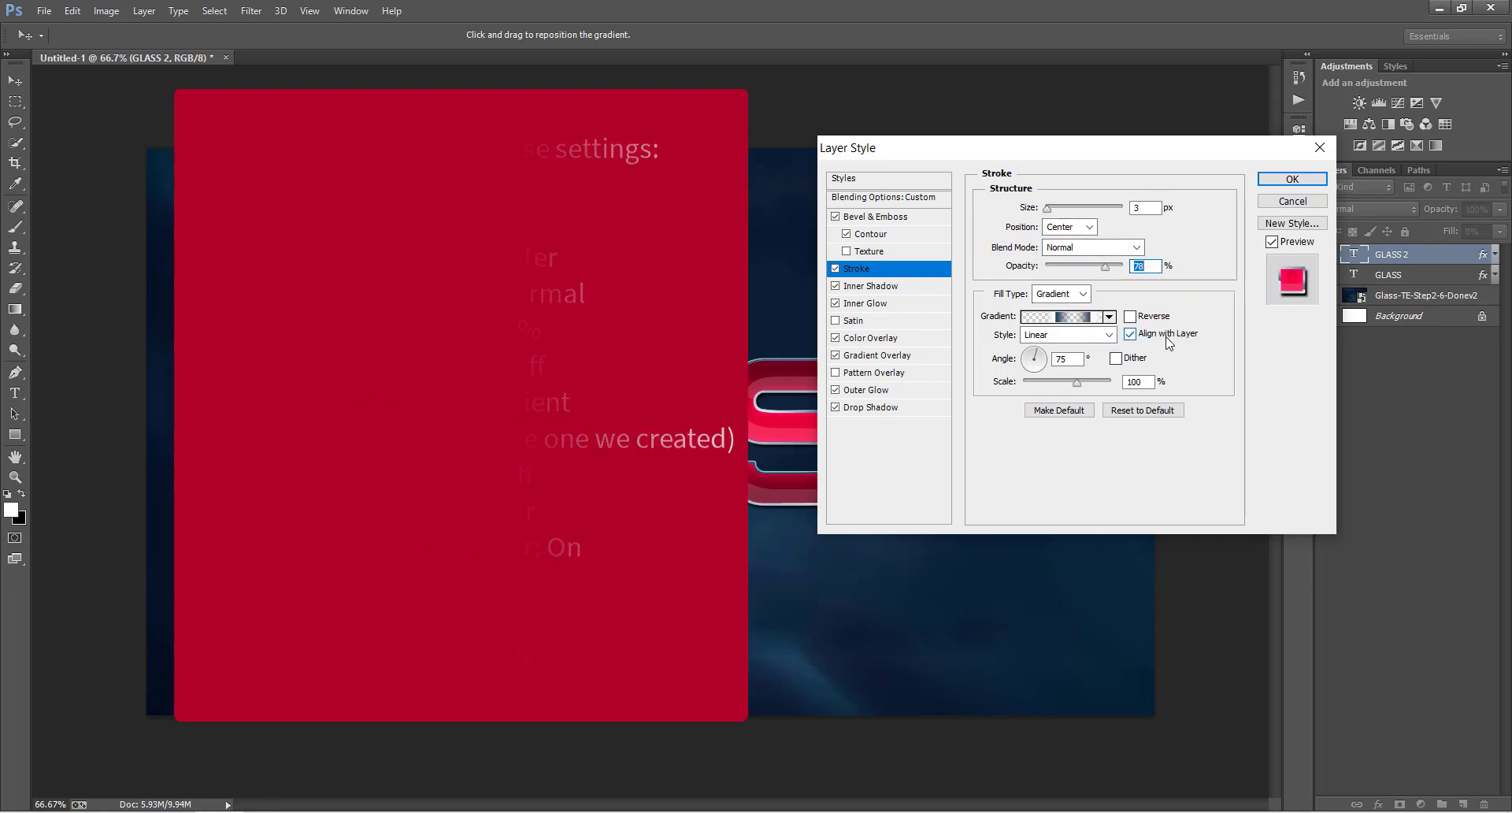
{"action": "double_click", "coordinate": [1077, 358]}
{"action": "type", "text": "78"}
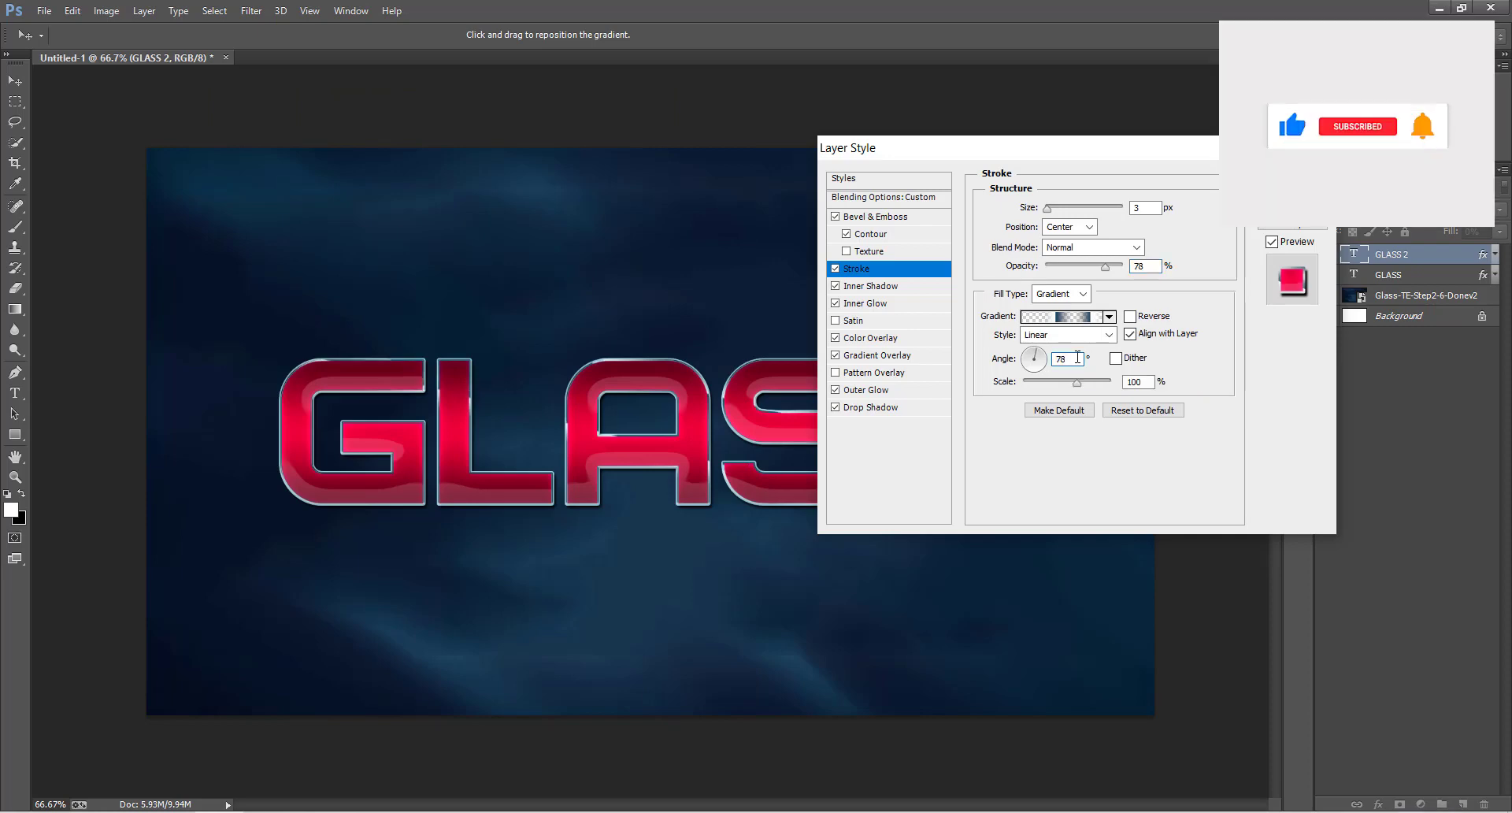
{"action": "double_click", "coordinate": [1144, 382]}
{"action": "type", "text": "150"}
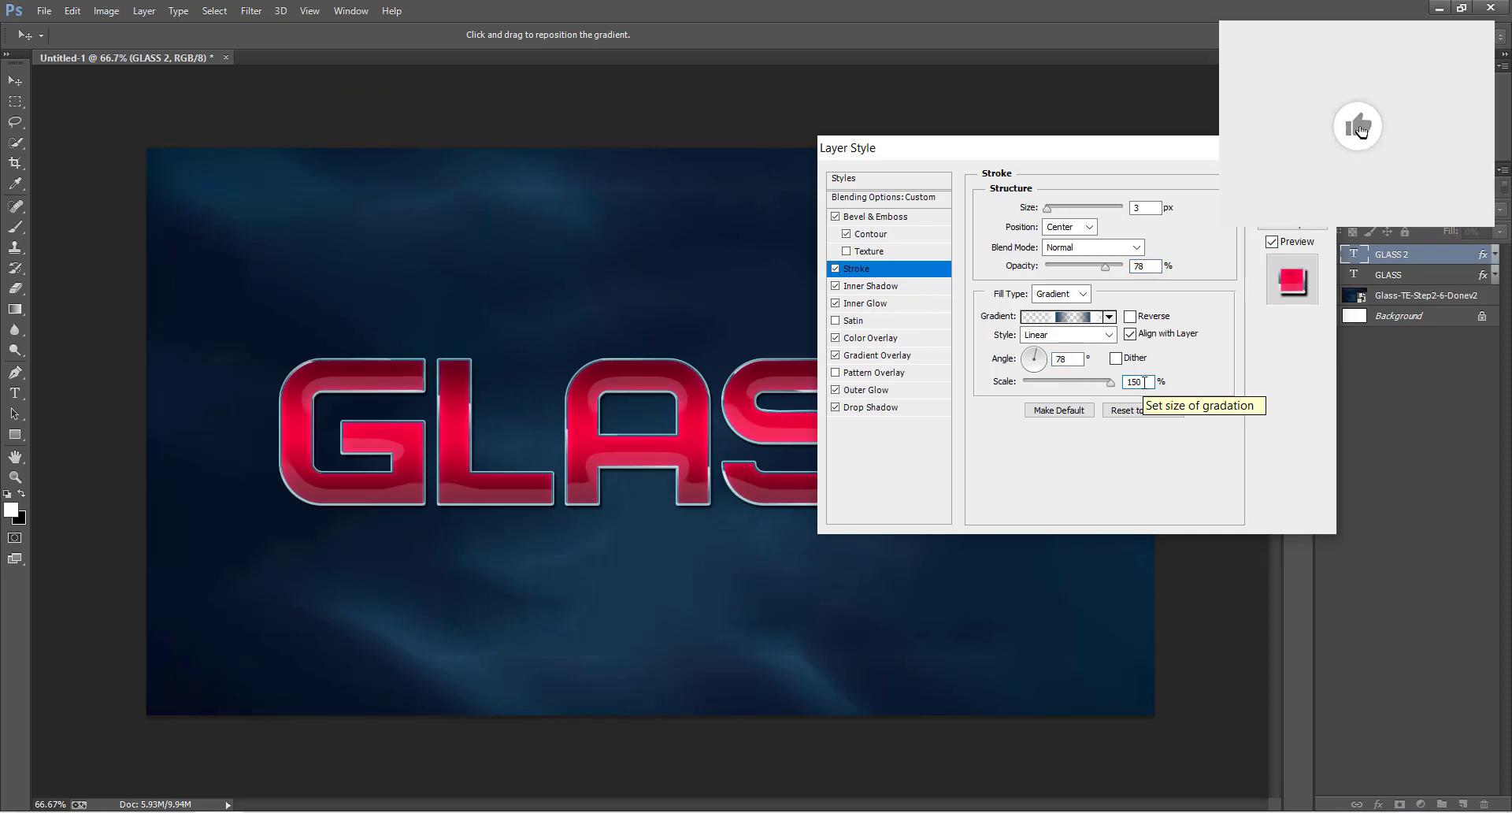
Set GLASS 2's Inner Glow to opacity 100% and color #000000.
{"action": "left_click", "coordinate": [865, 303]}
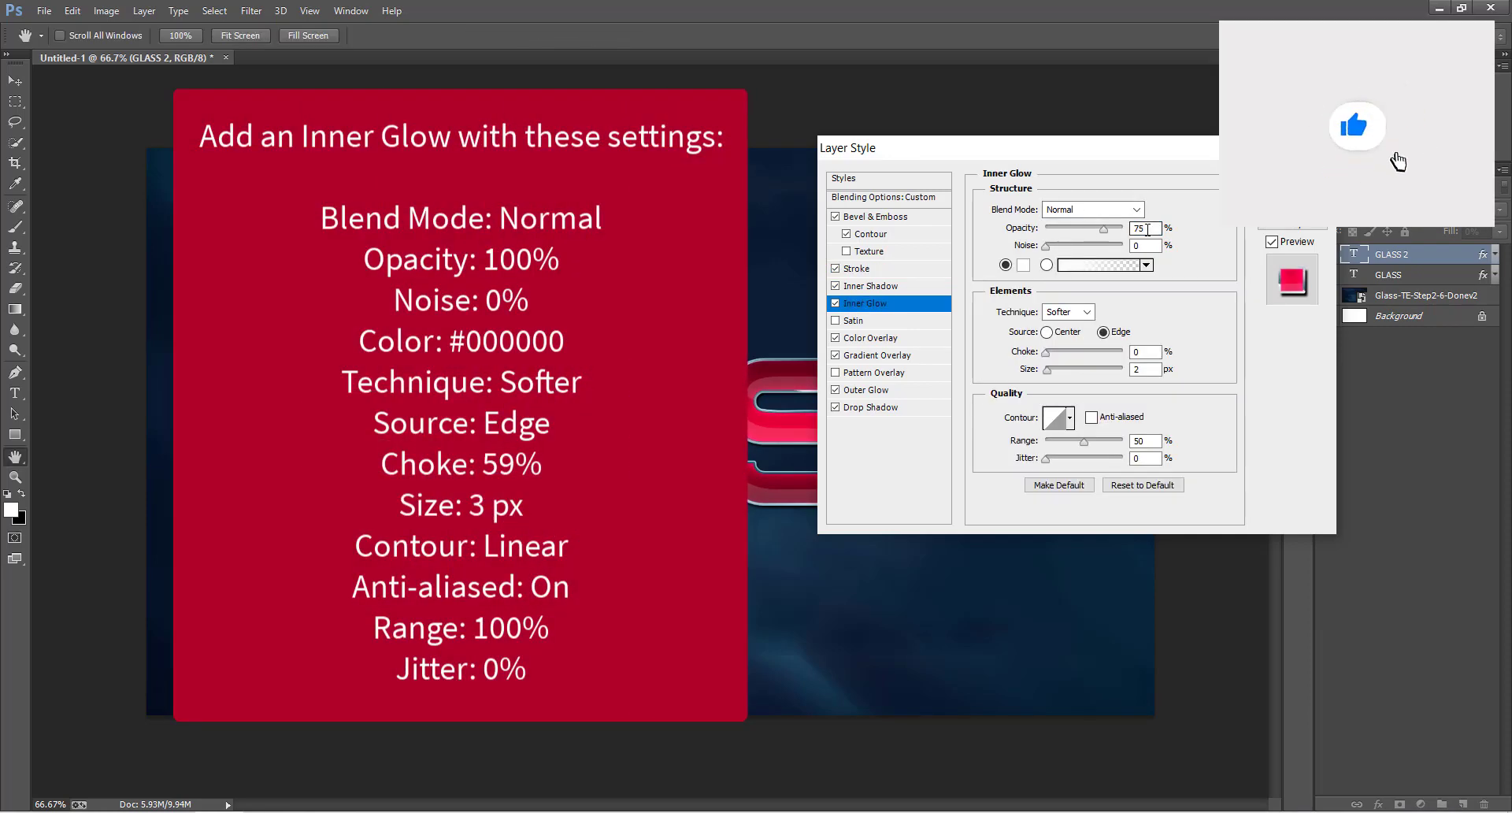
{"action": "double_click", "coordinate": [1148, 229]}
{"action": "type", "text": "100"}
{"action": "left_click", "coordinate": [1023, 265]}
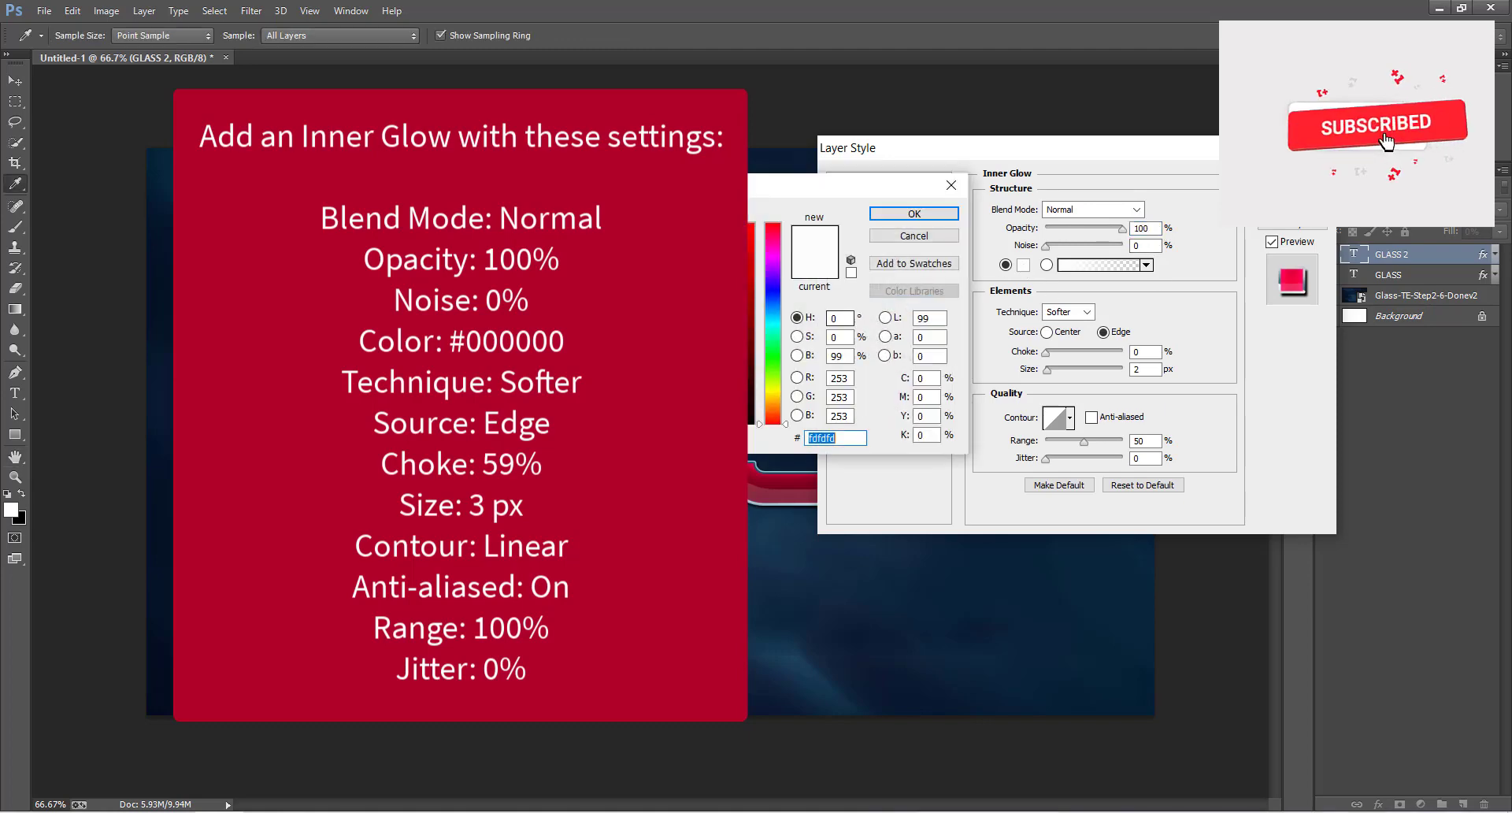
{"action": "type", "text": "000000"}
{"action": "left_click", "coordinate": [914, 214]}
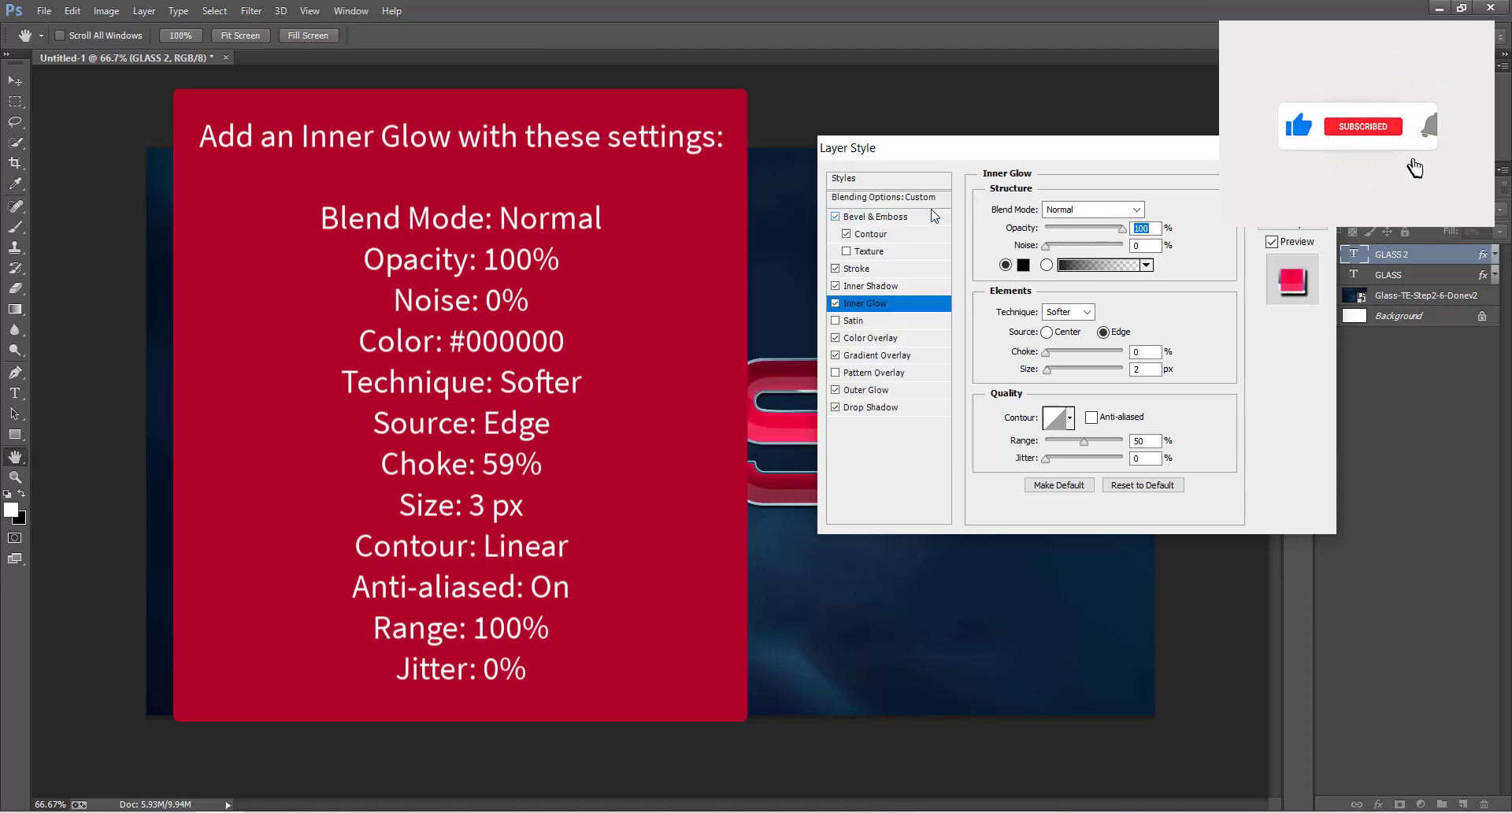
Set the Inner Glow's choke to 59% and size to 3 px, and turn on anti-aliasing.
{"action": "double_click", "coordinate": [1148, 352]}
{"action": "type", "text": "59"}
{"action": "double_click", "coordinate": [1137, 369]}
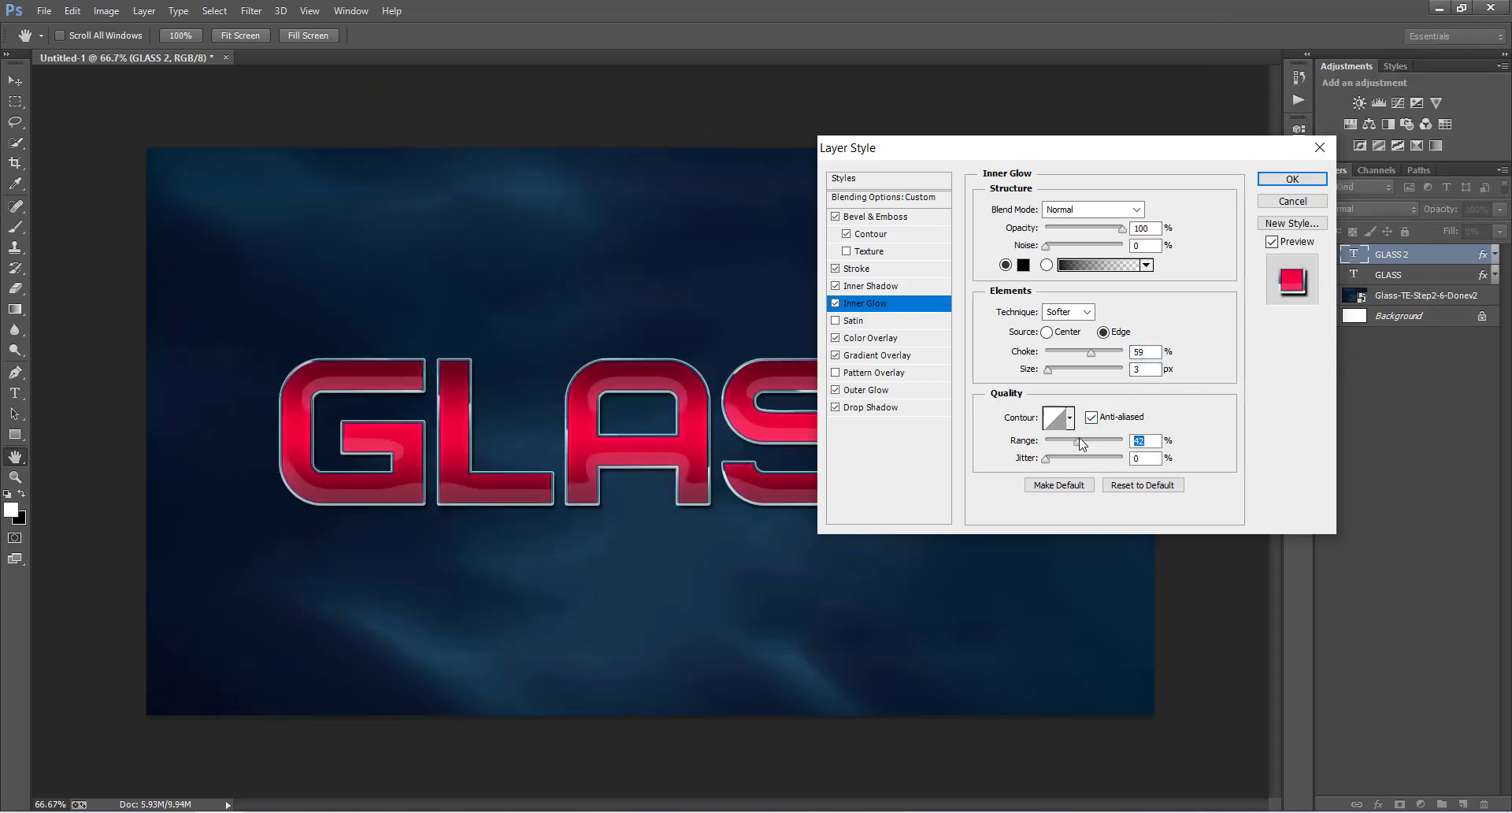
Change GLASS 2's Drop Shadow to blend mode Multiply with color #0076a2.
{"action": "left_click", "coordinate": [882, 408]}
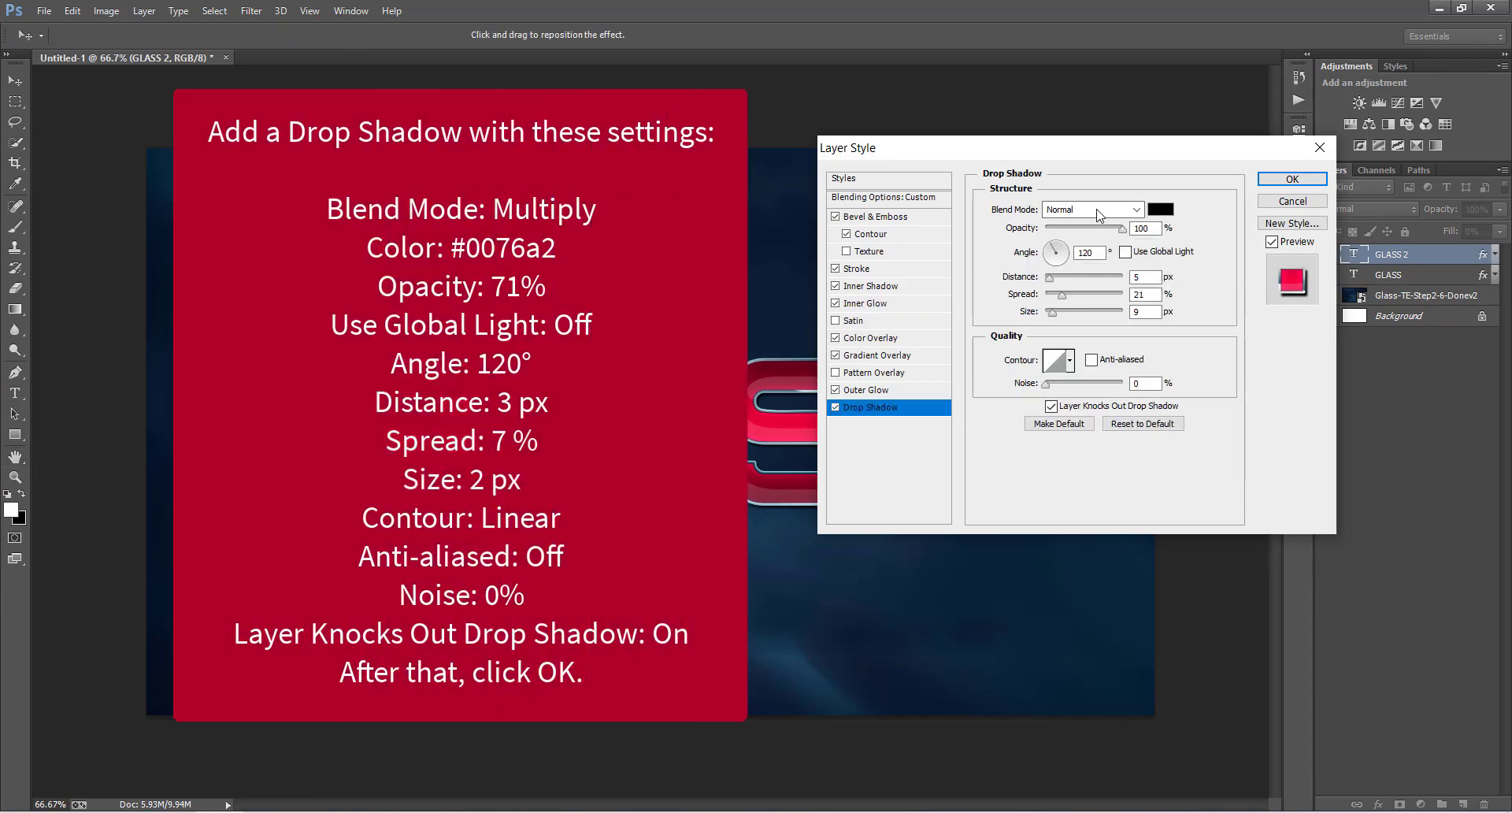
{"action": "left_click", "coordinate": [1104, 206]}
{"action": "left_click", "coordinate": [1083, 270]}
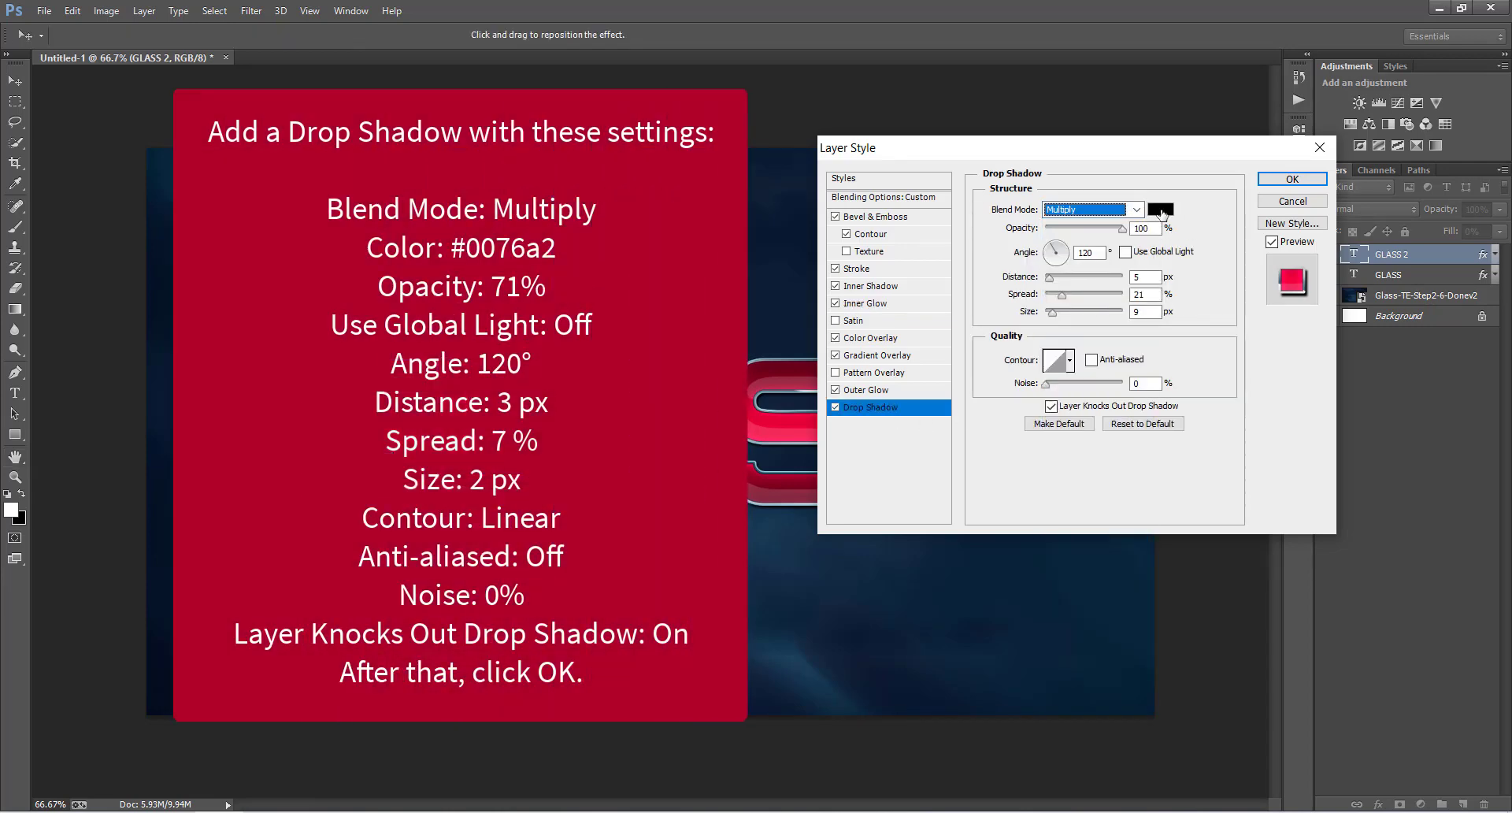
{"action": "left_click", "coordinate": [1161, 210]}
{"action": "type", "text": "0076A2"}
{"action": "key", "text": "Return"}
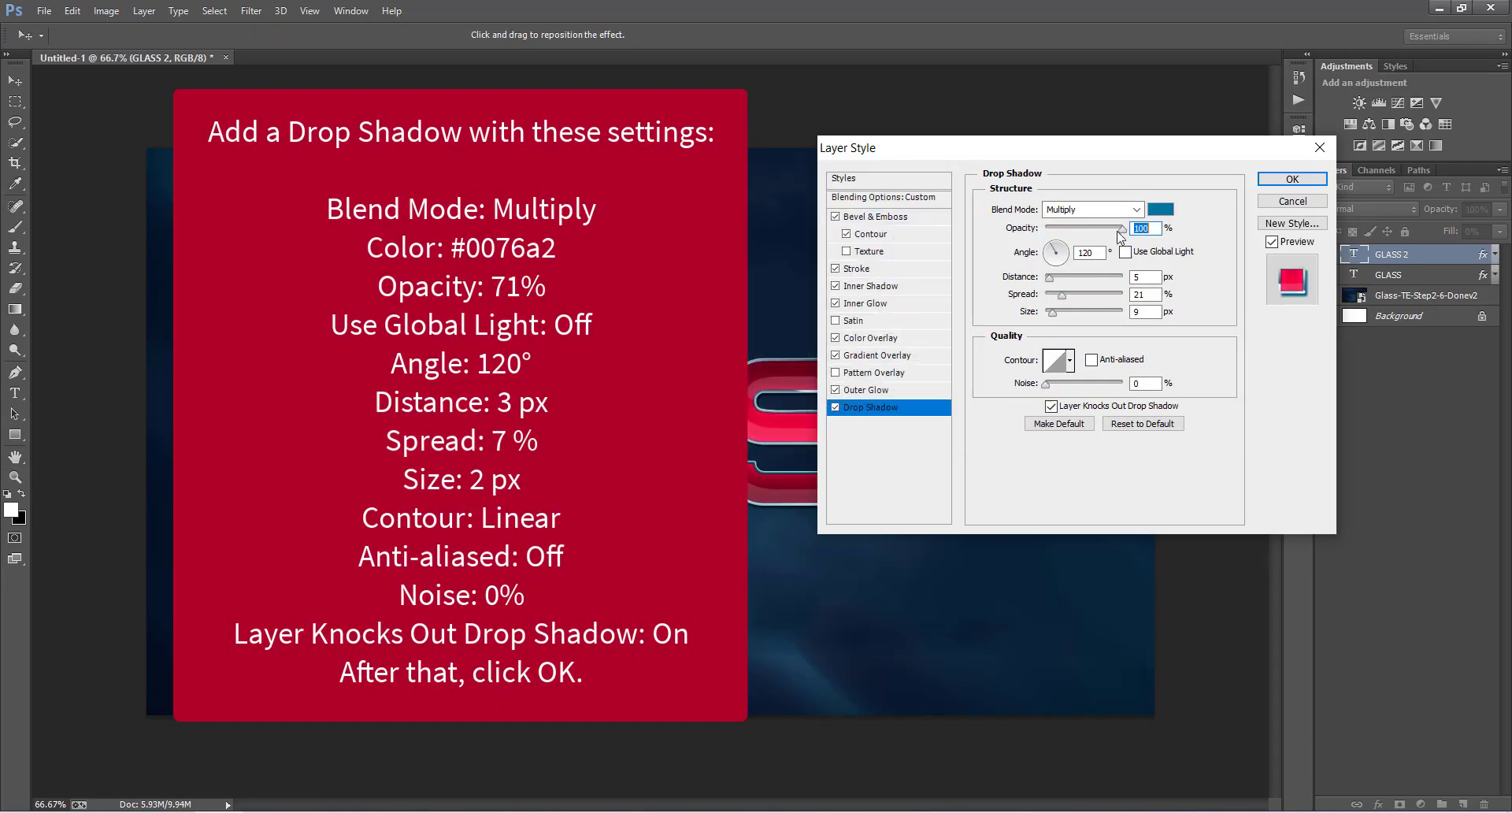
Set the Drop Shadow to opacity 71%, distance 3 px, spread 7% and size 2 px, and apply the layer style.
{"action": "double_click", "coordinate": [1150, 276]}
{"action": "type", "text": "3"}
{"action": "double_click", "coordinate": [1143, 293]}
{"action": "type", "text": "7"}
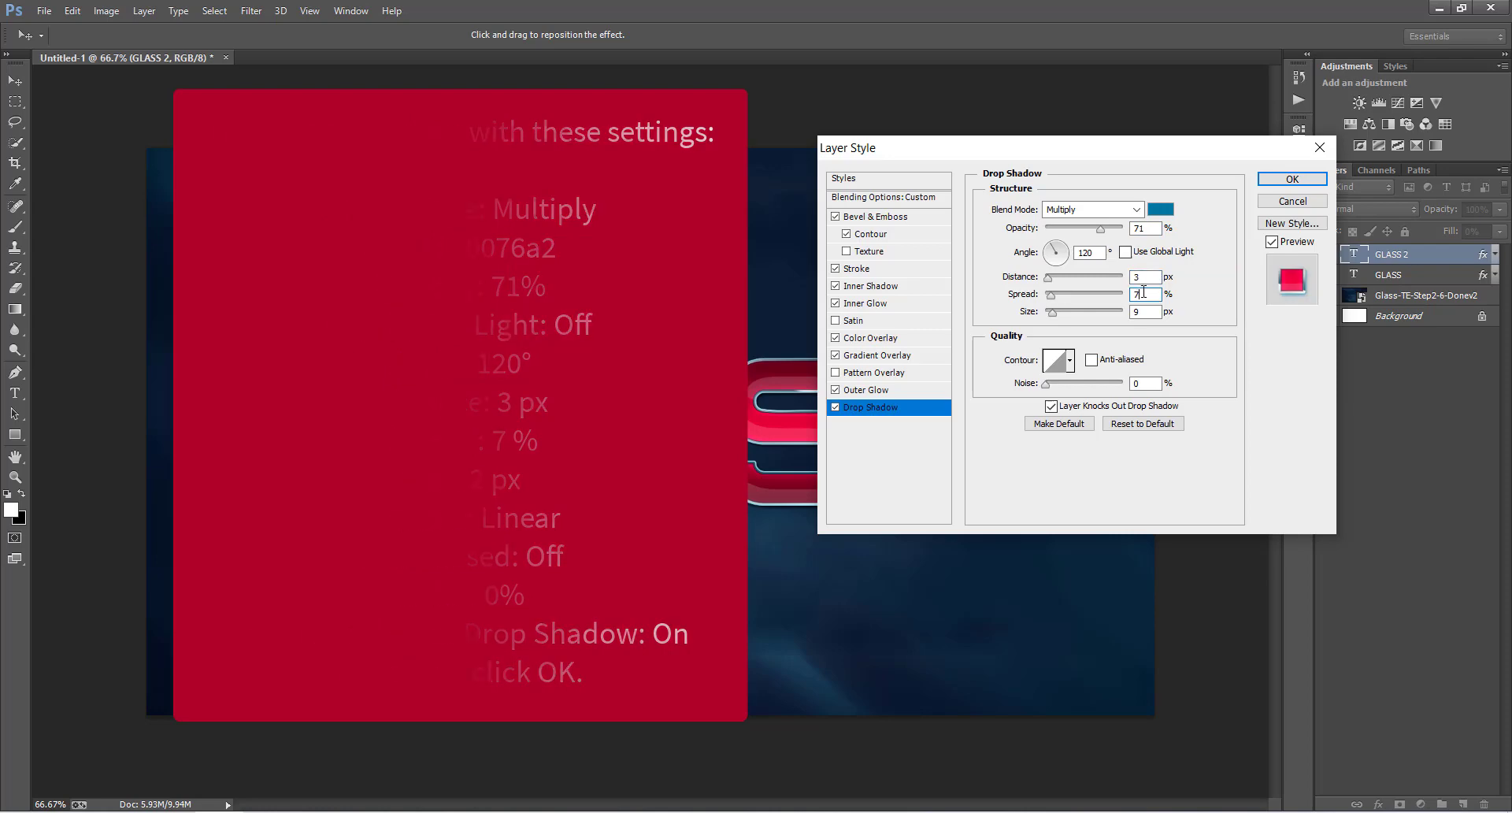
{"action": "double_click", "coordinate": [1147, 312]}
{"action": "type", "text": "2"}
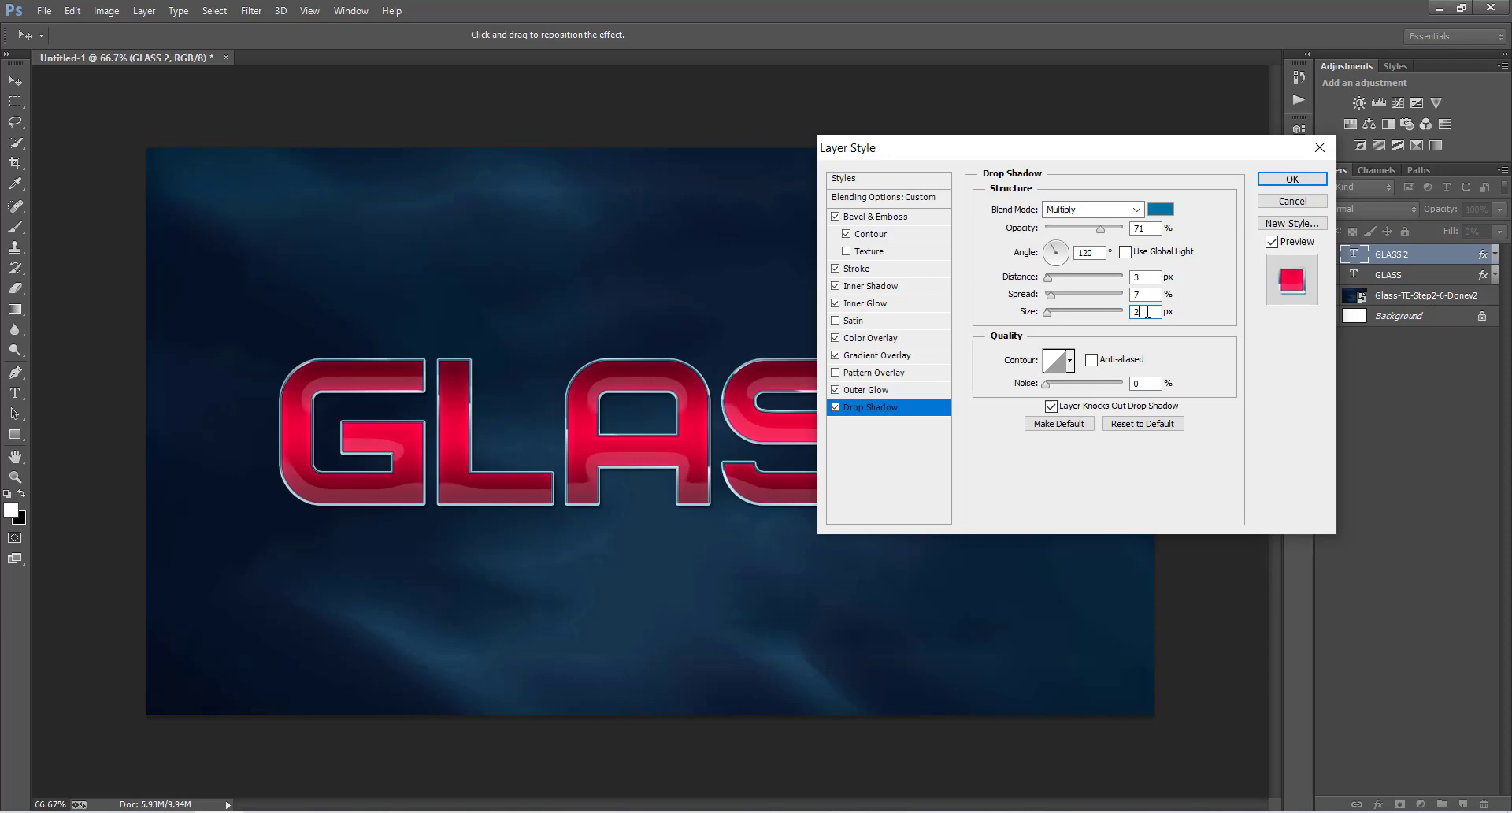
{"action": "left_click", "coordinate": [1292, 179]}
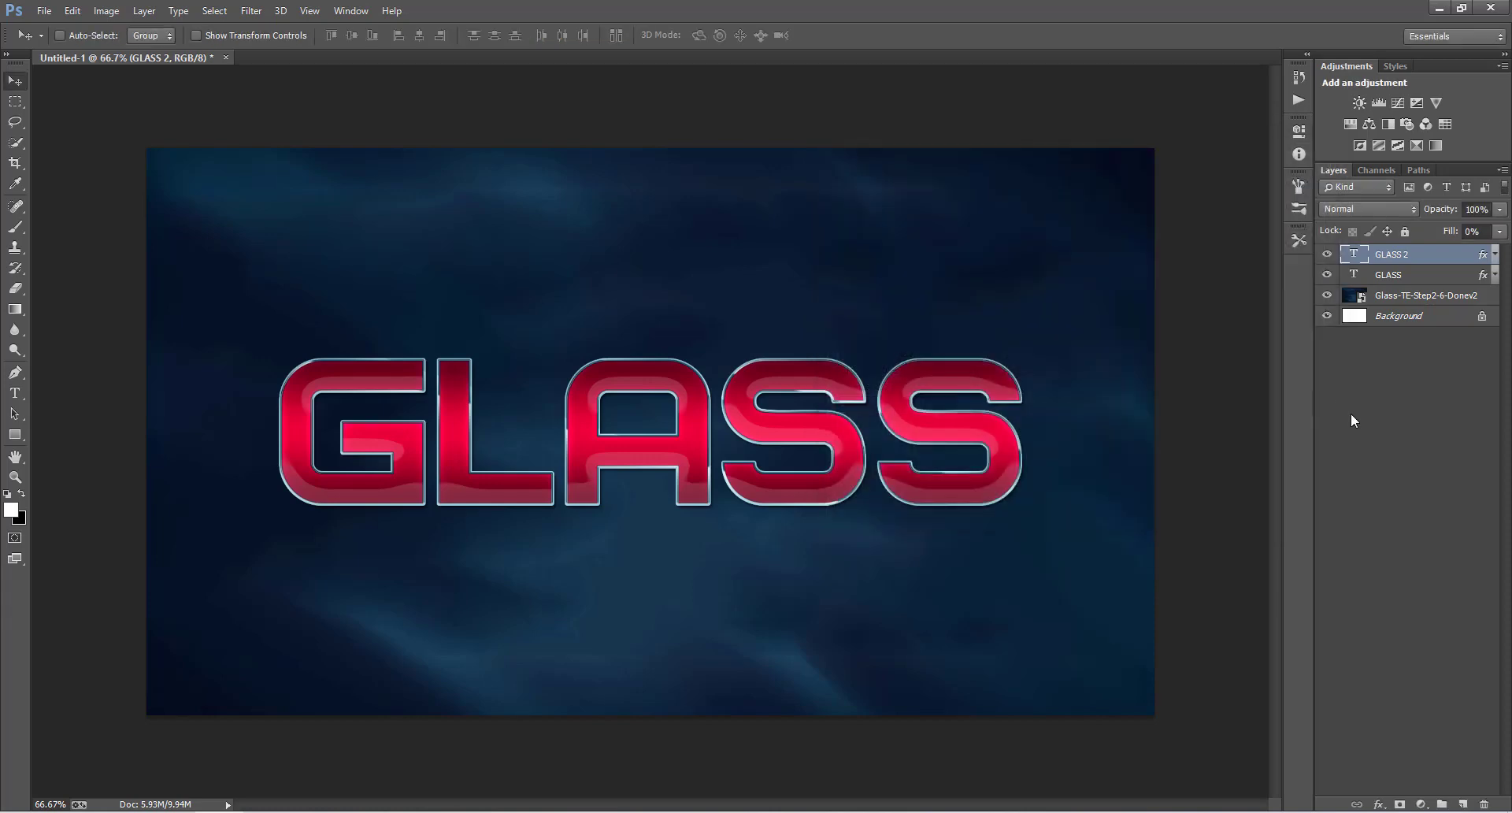